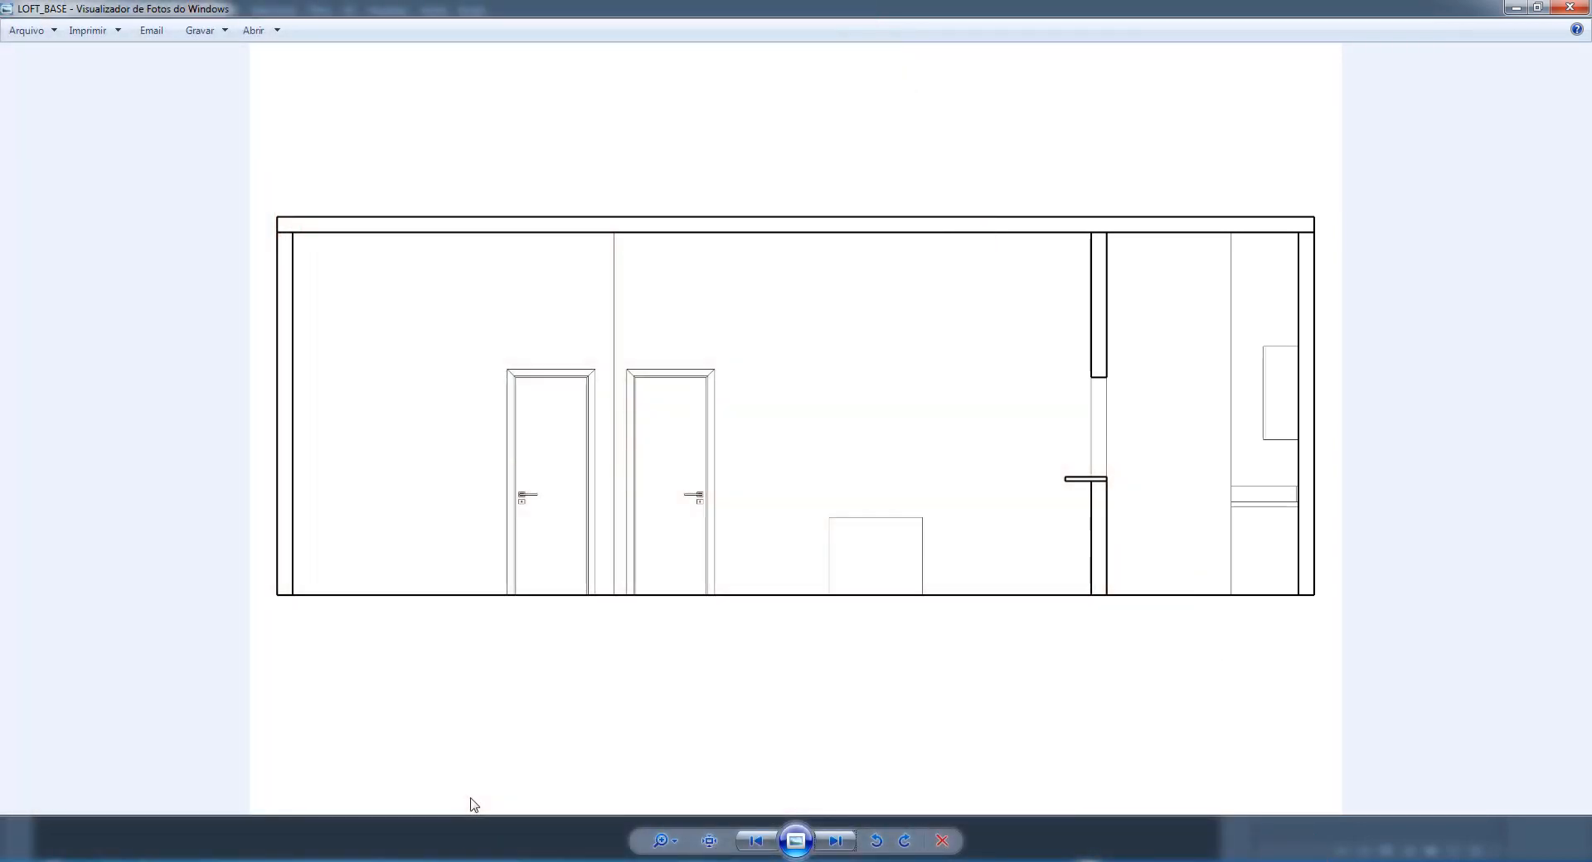
- Review the finished corte 02 section image and the loft floor plan PDF, then switch to Photoshop
mouse_move(522, 847)
click(613, 809)
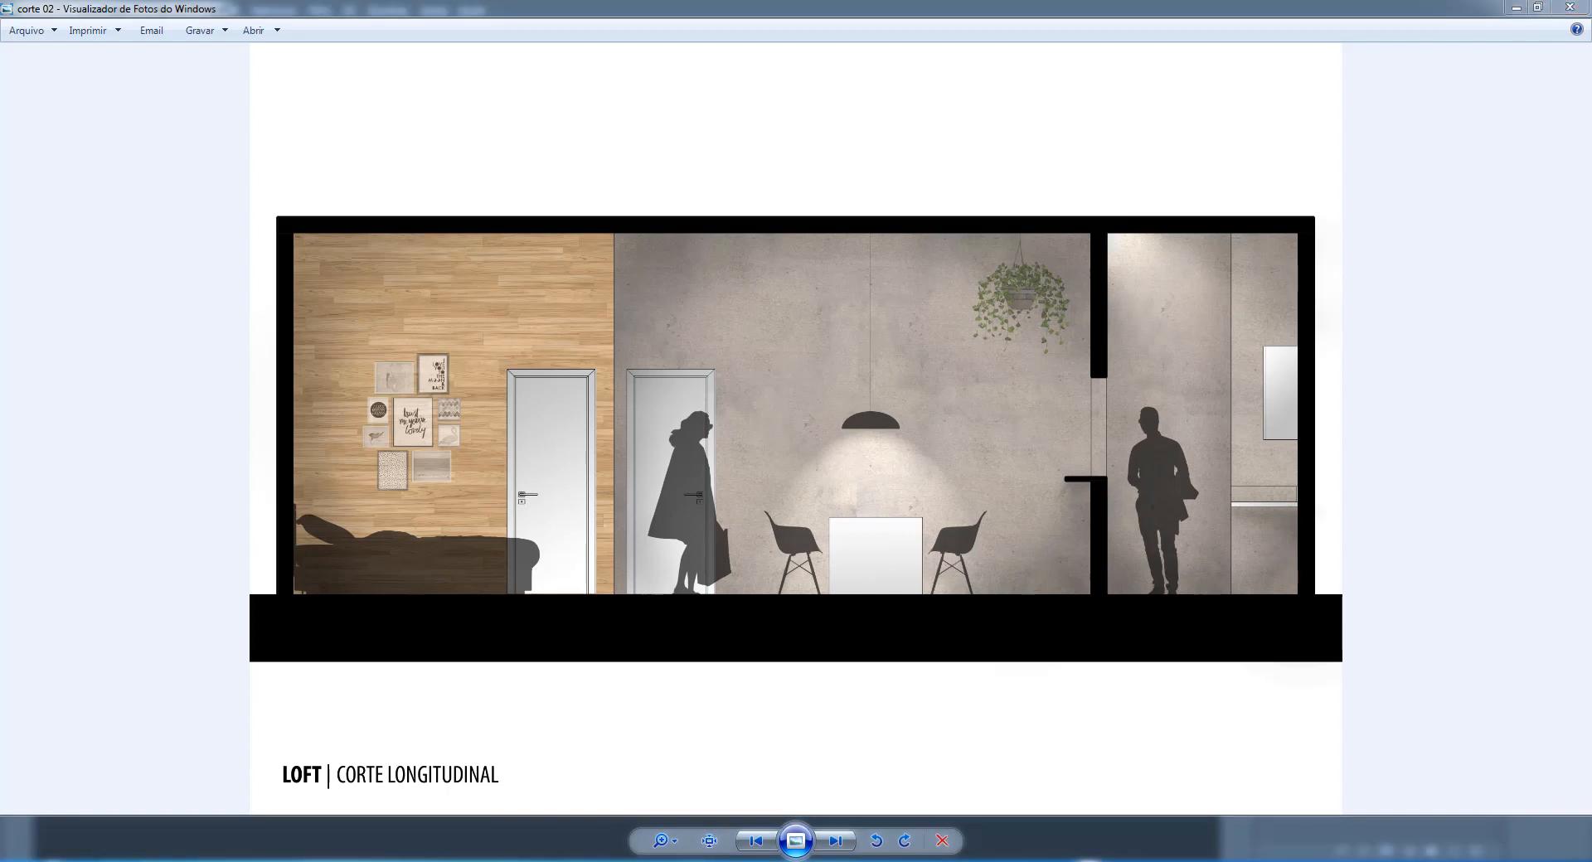
click(580, 859)
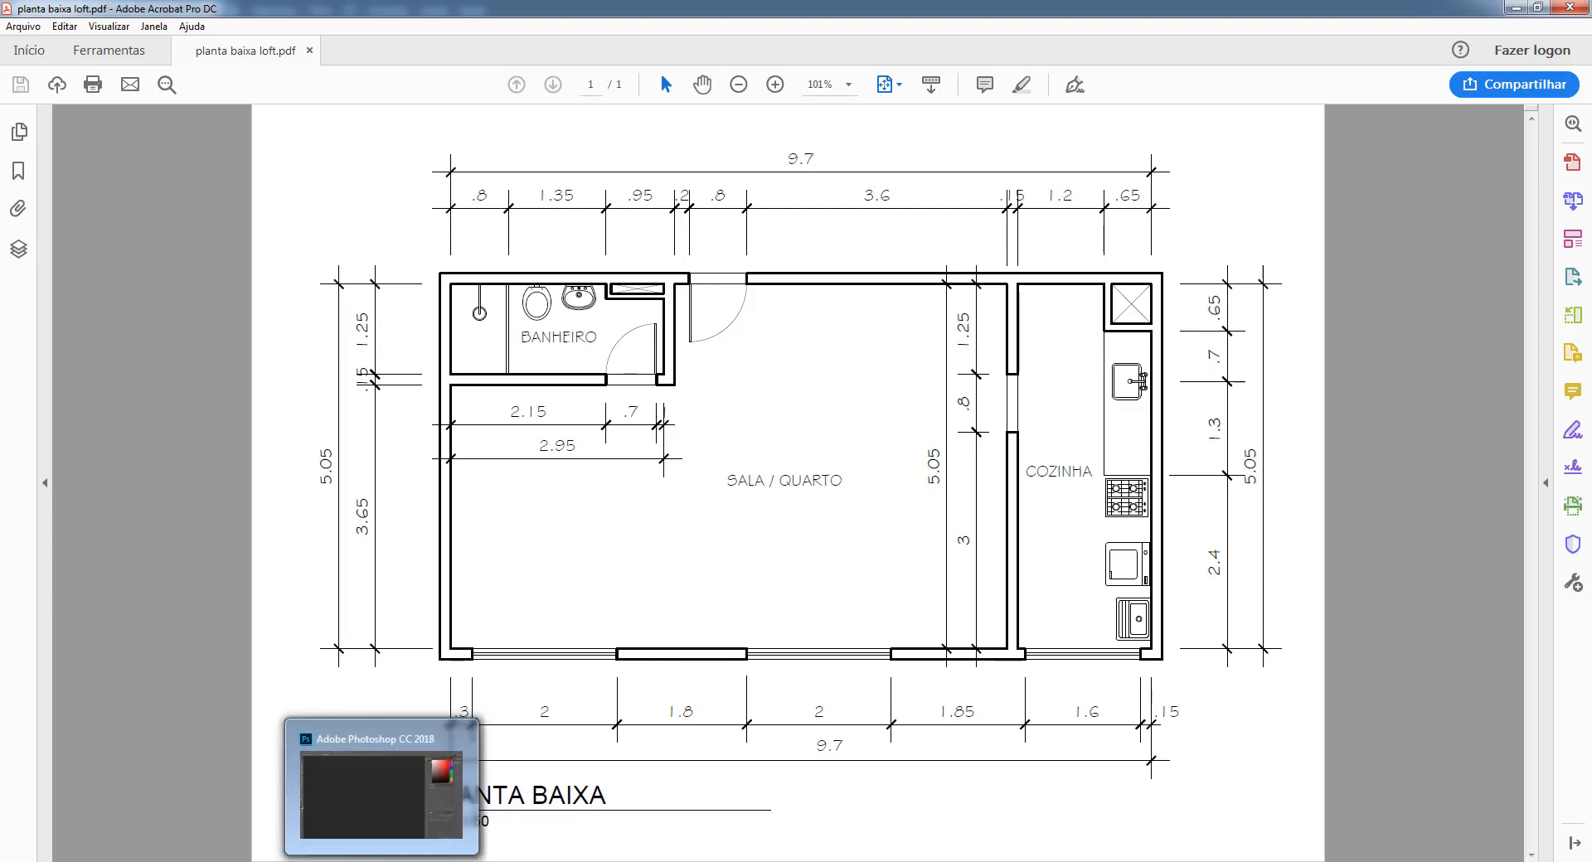
click(383, 861)
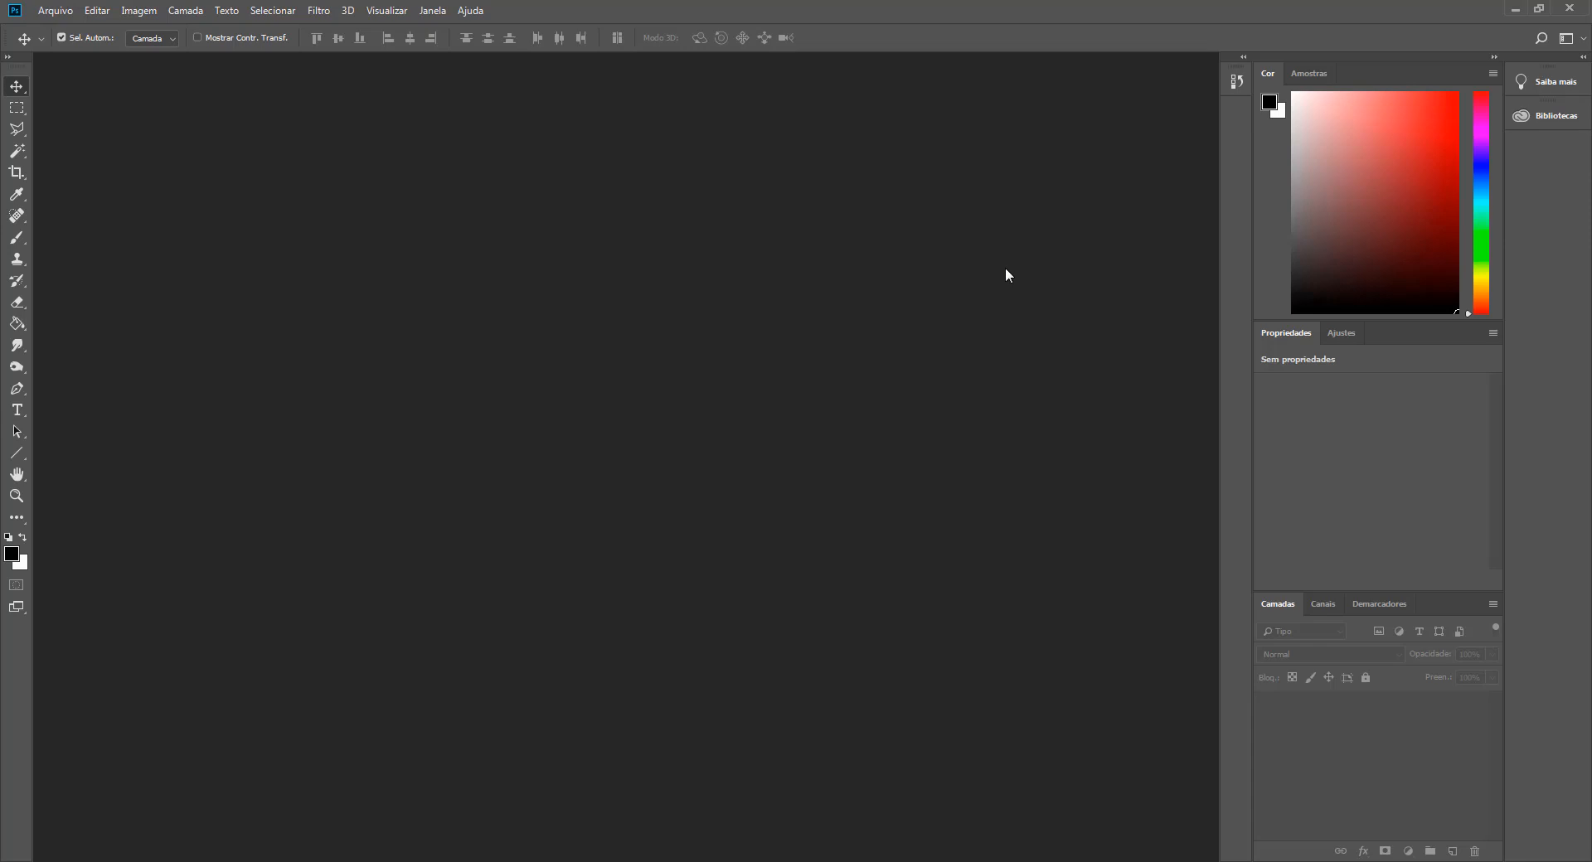
- Open the LOFT_BASE image and check its document size and resolution
click(56, 11)
click(60, 43)
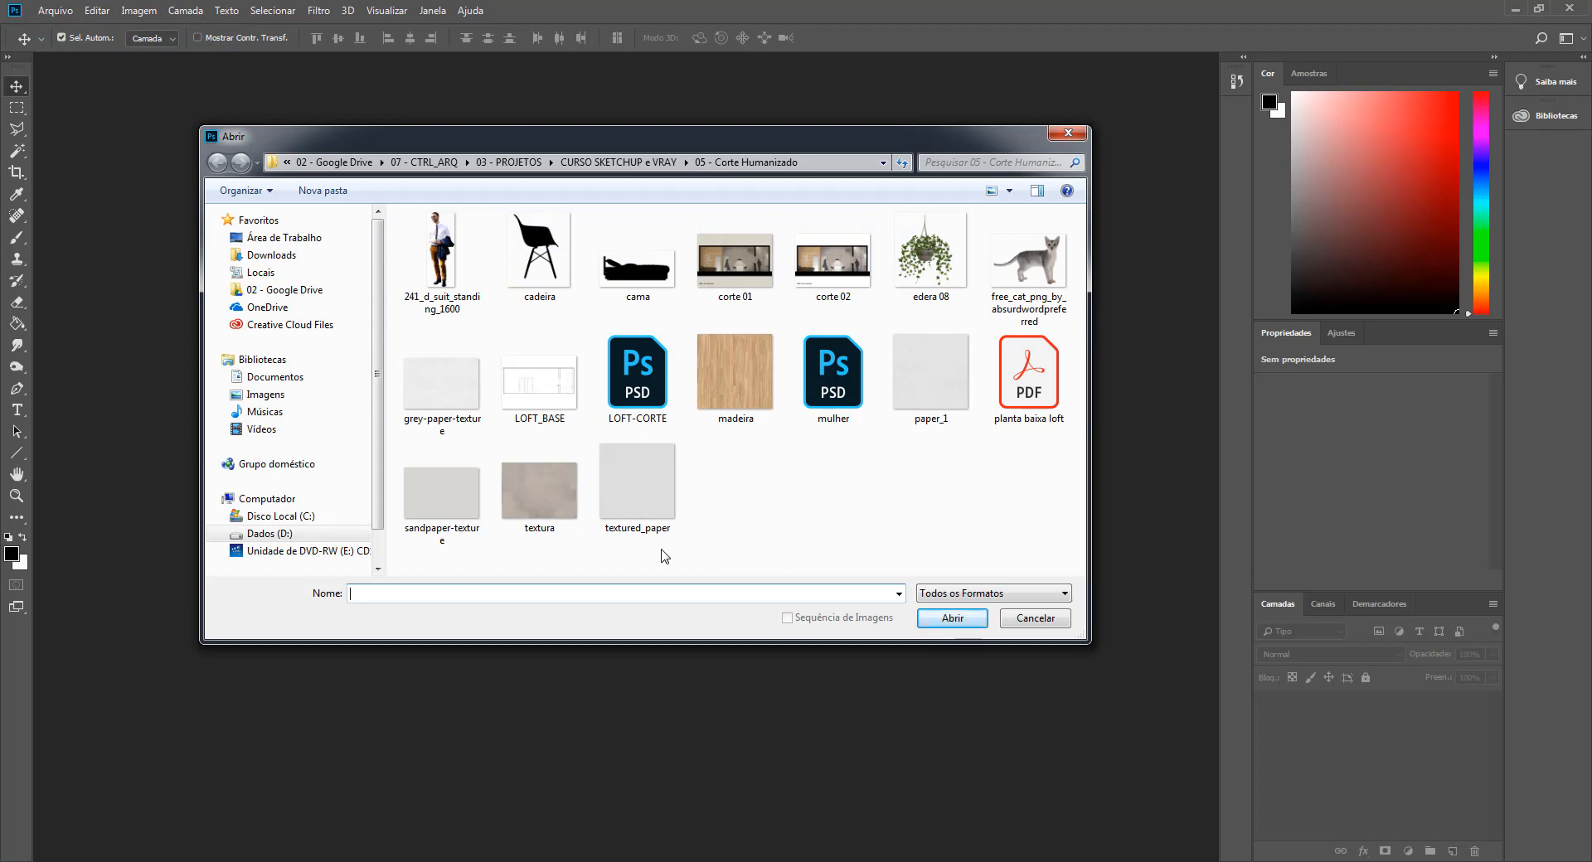
click(519, 383)
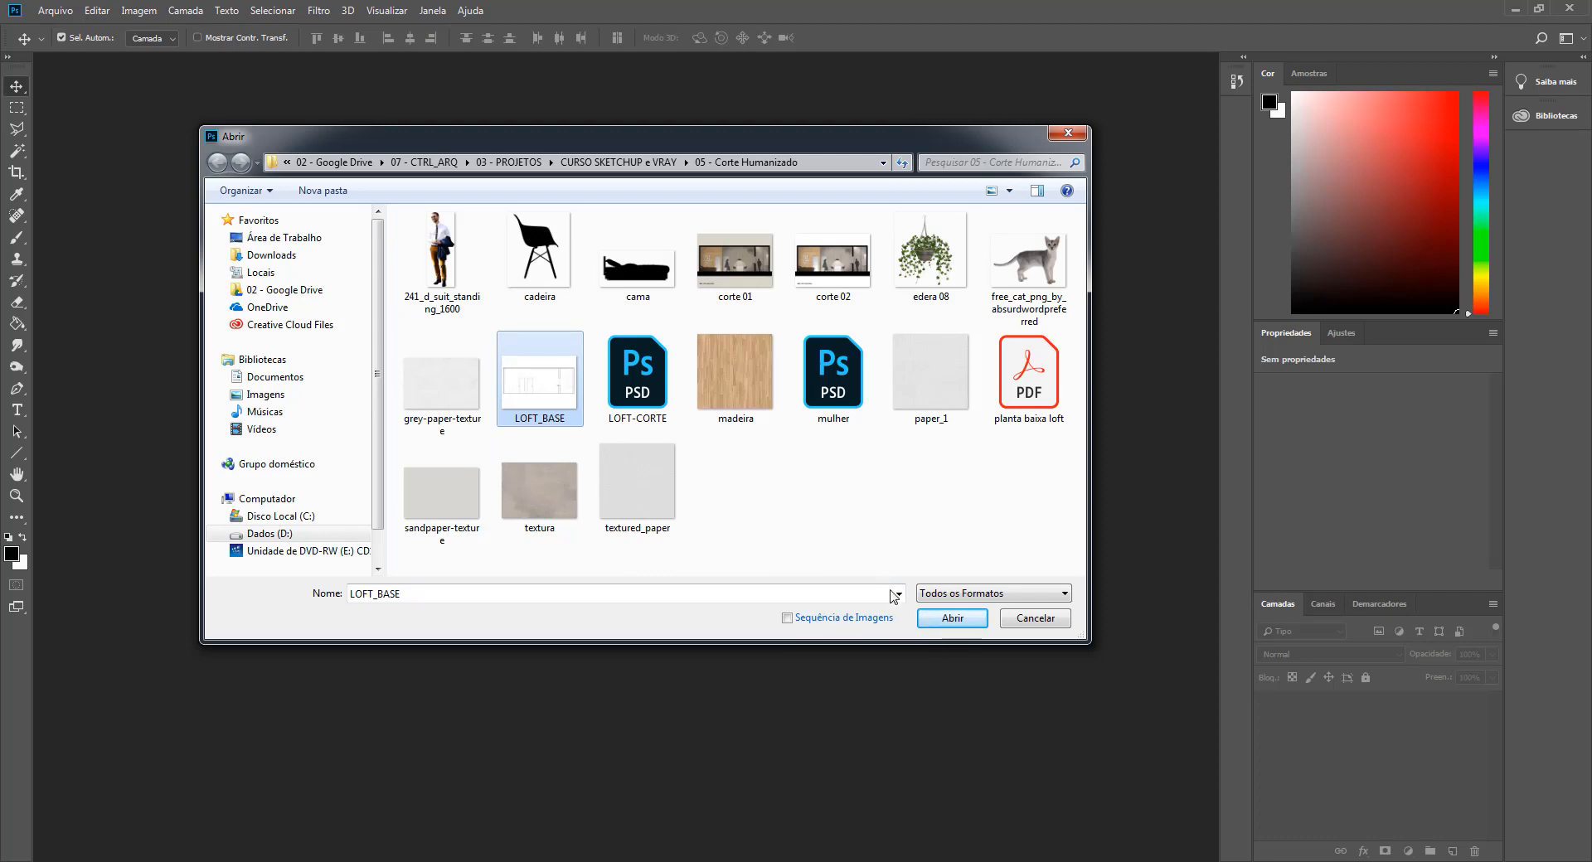
click(960, 618)
click(872, 404)
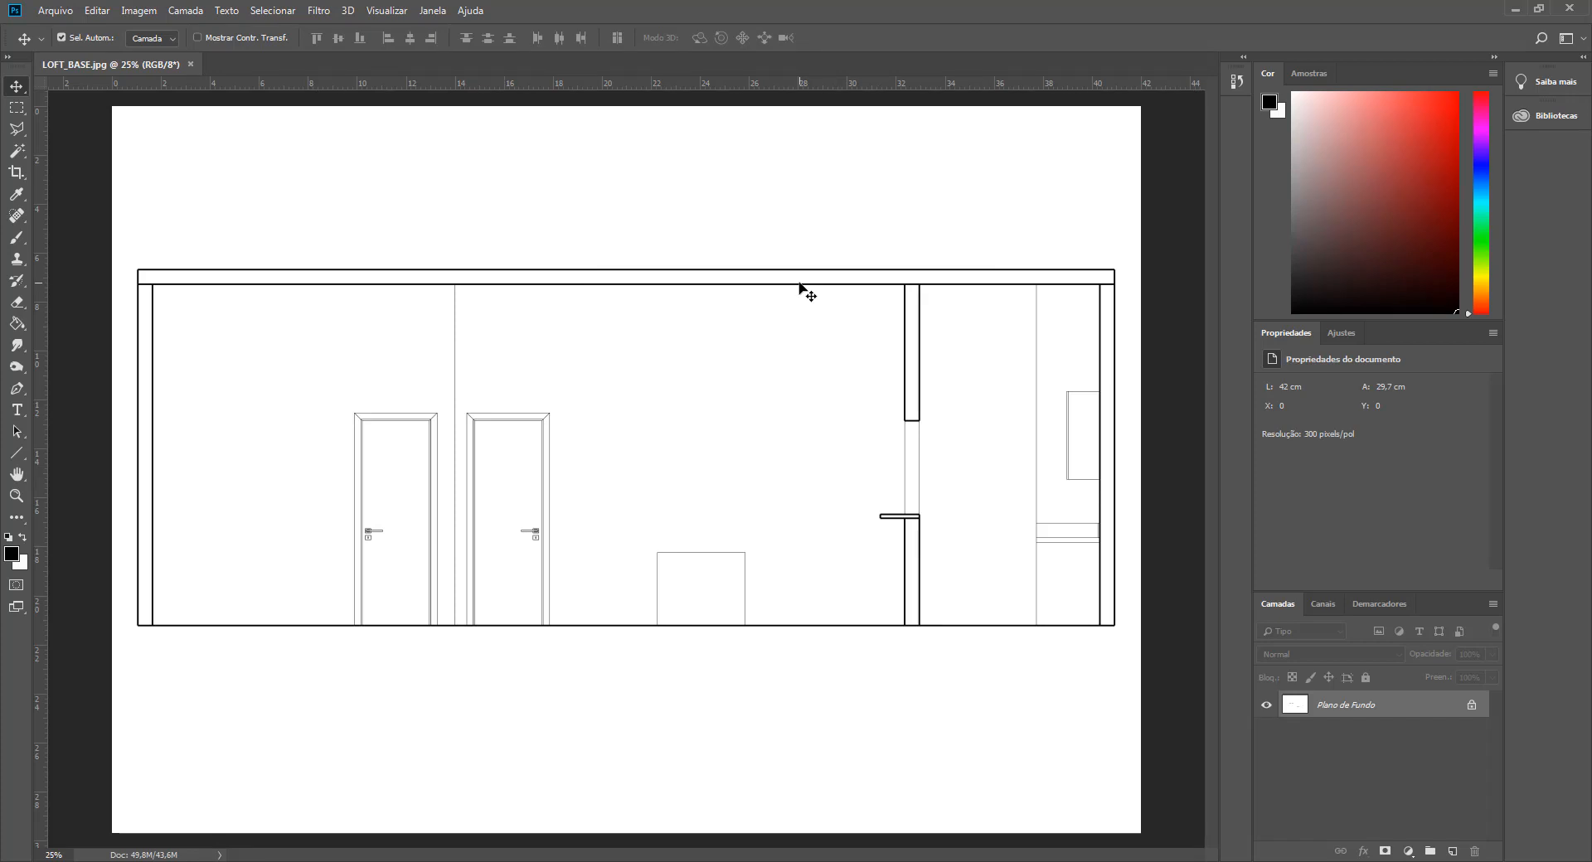
click(138, 10)
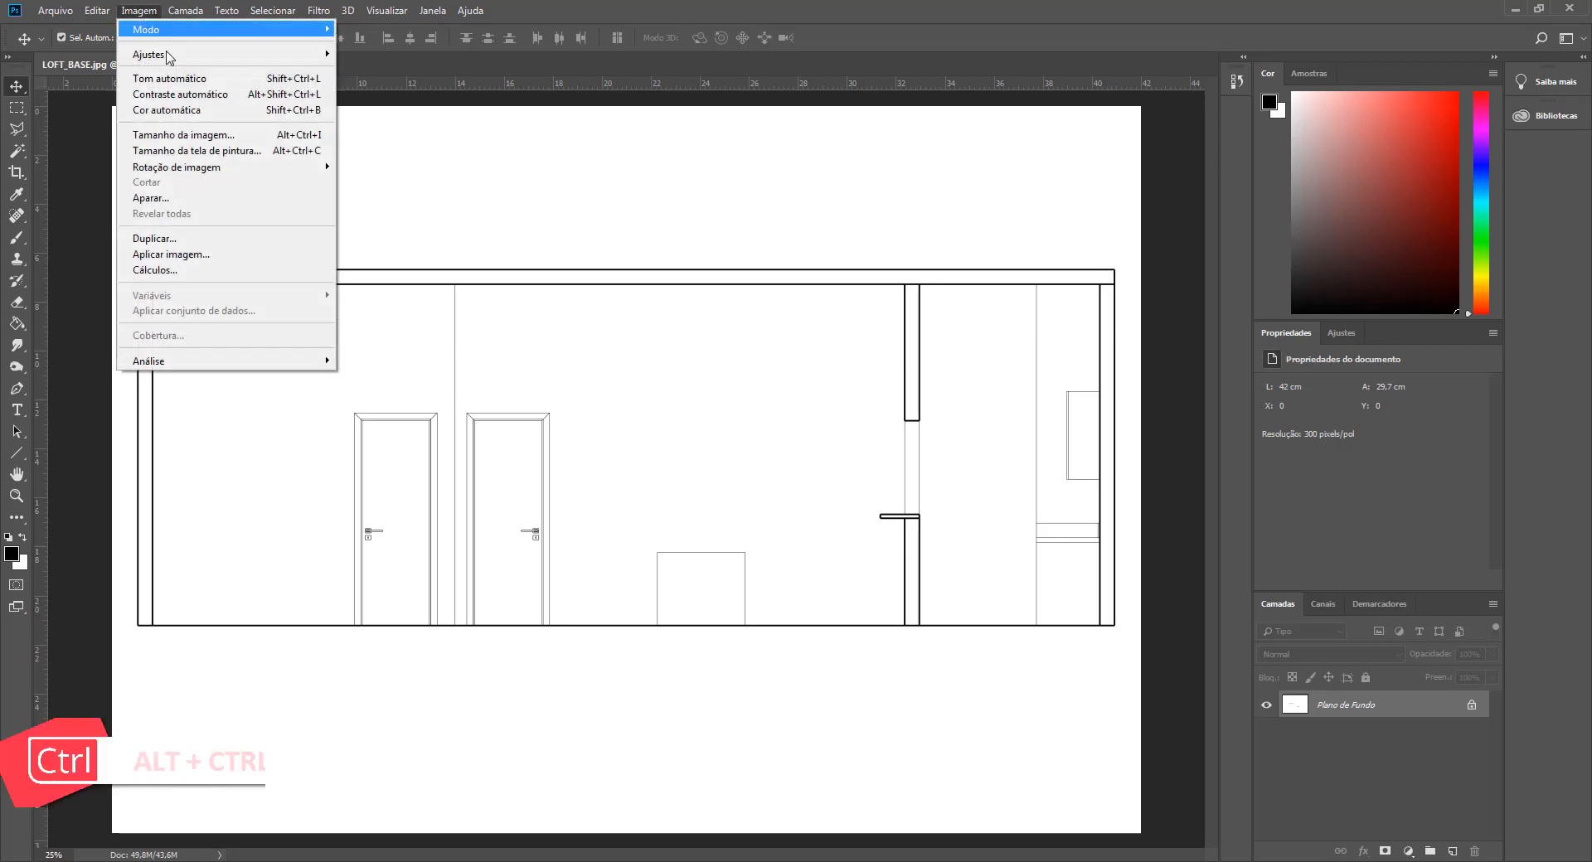
click(204, 136)
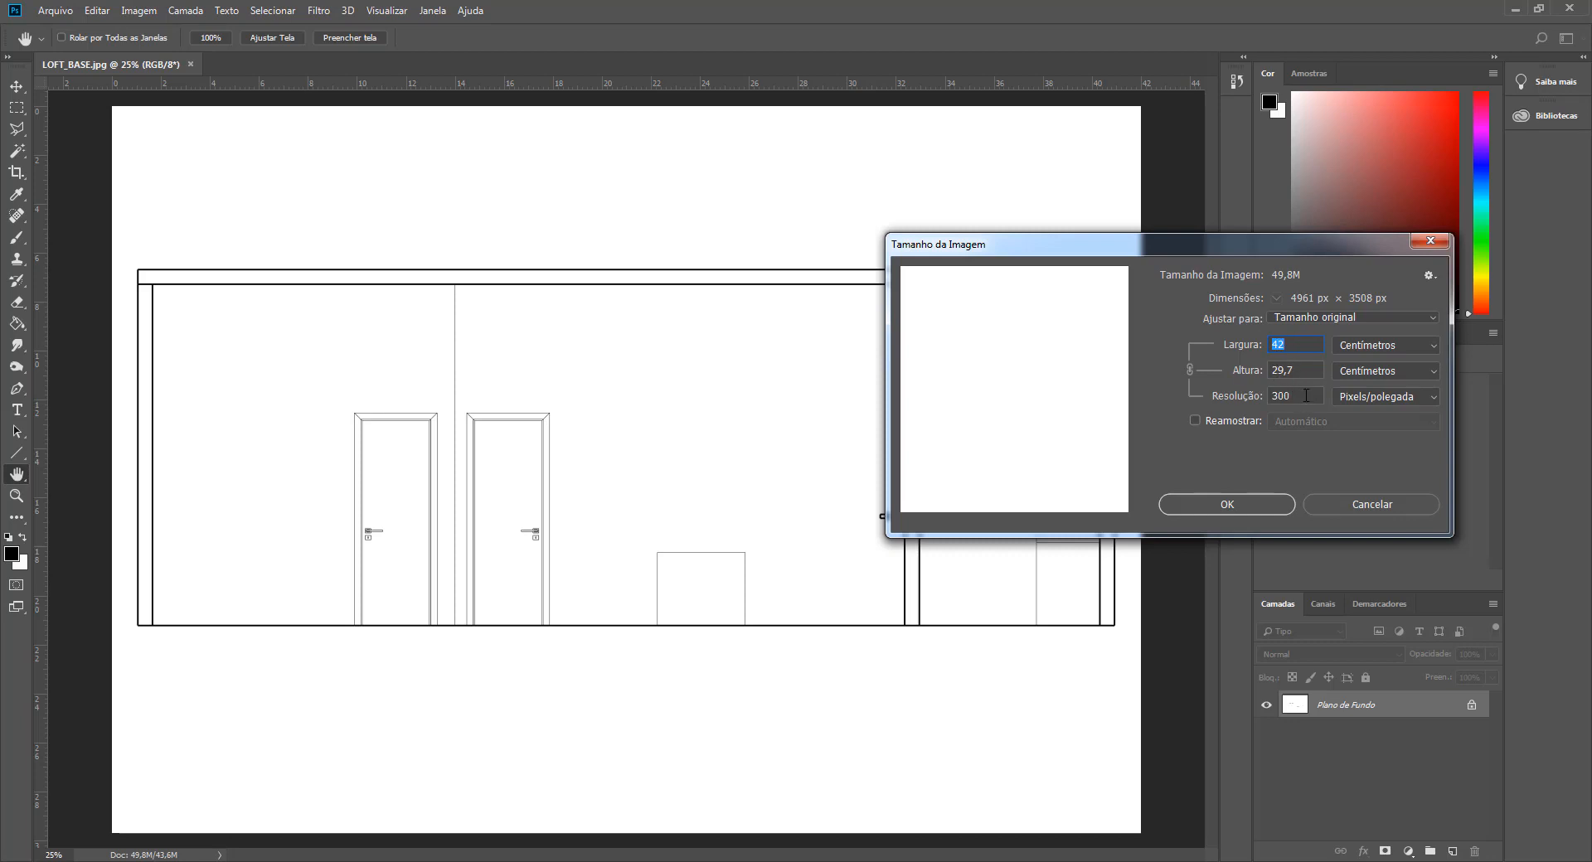
click(1215, 506)
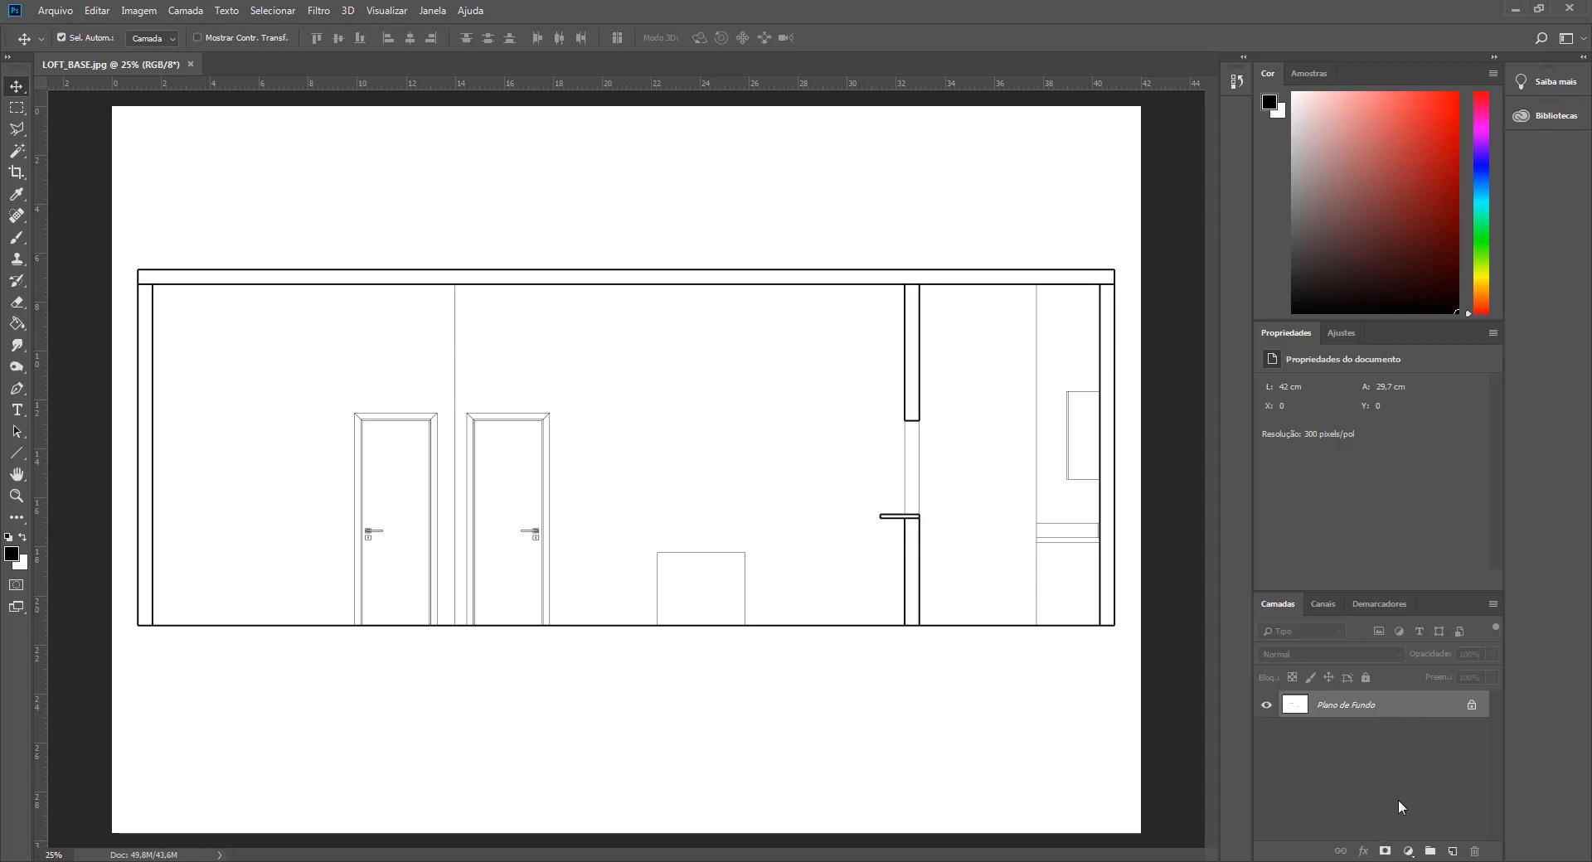
- Add a new layer above the background and name it paredes
key(ctrl+shift+n)
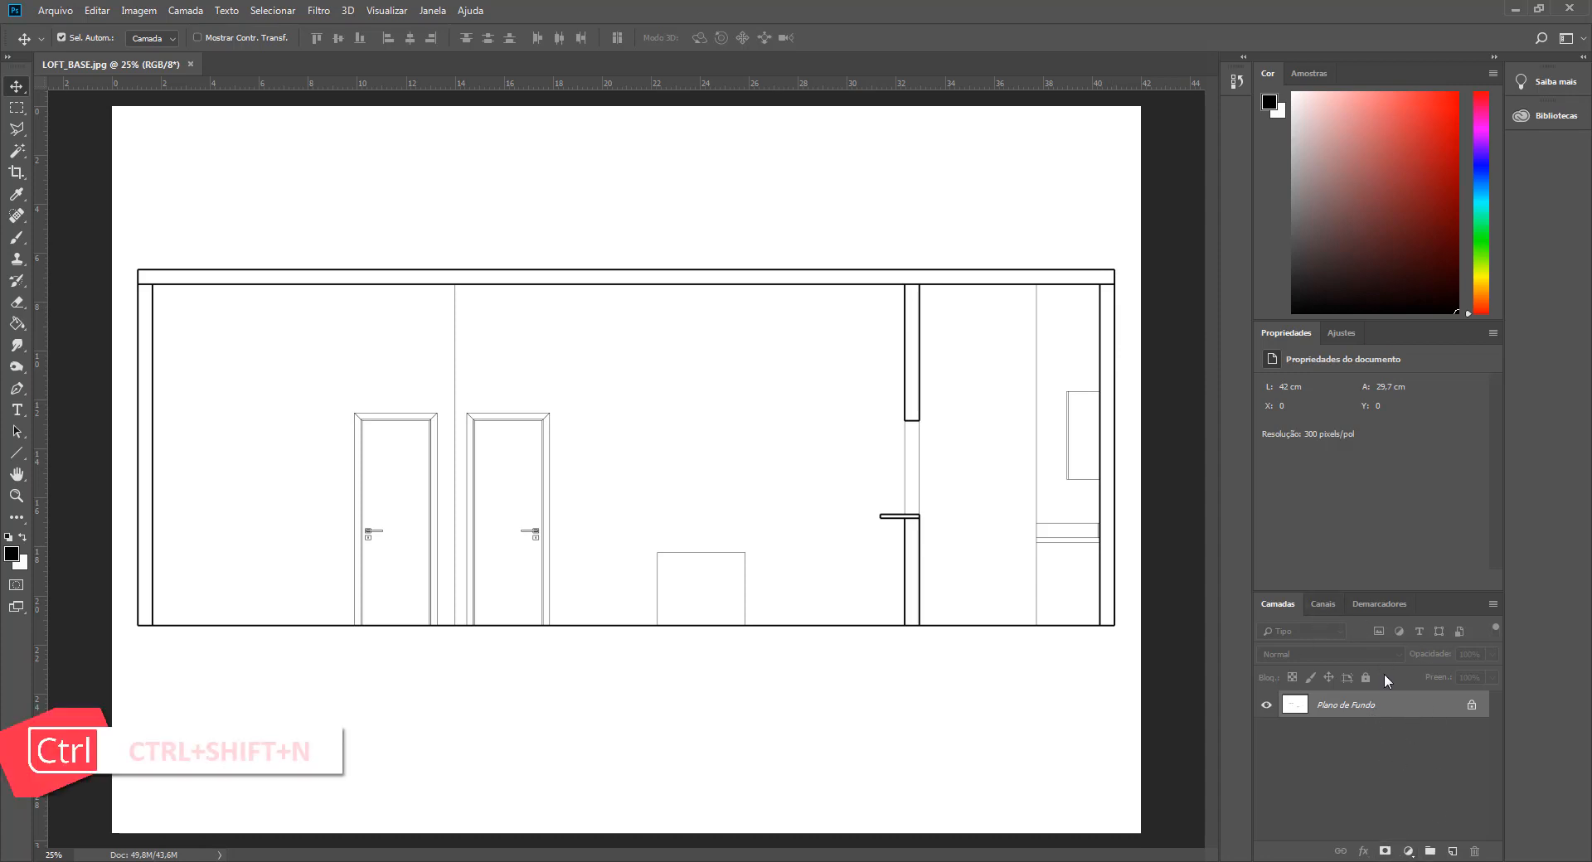
click(1453, 852)
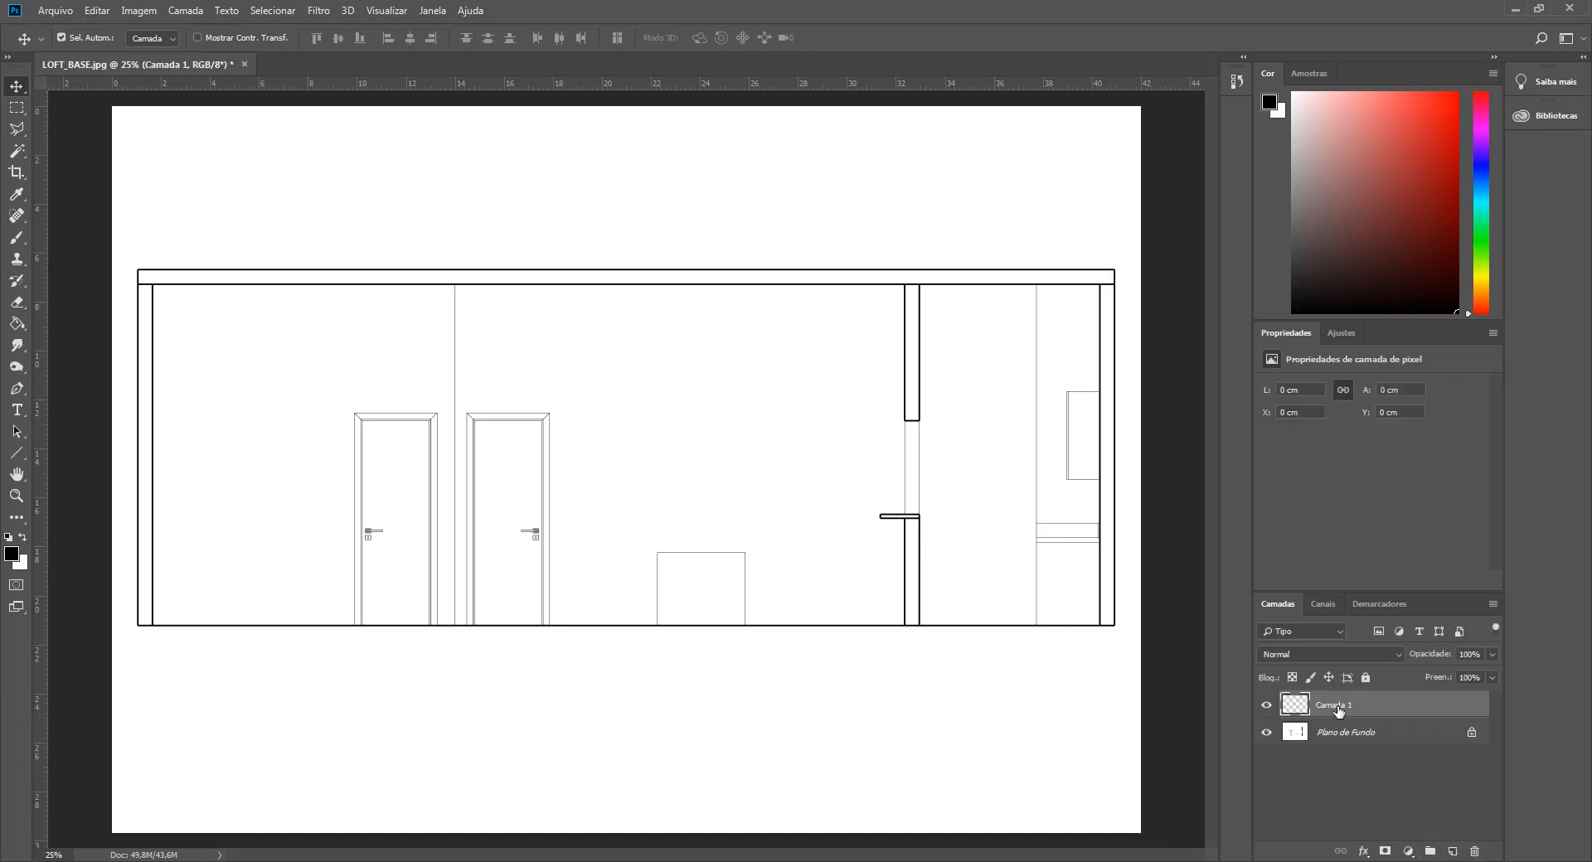
double_click(1337, 706)
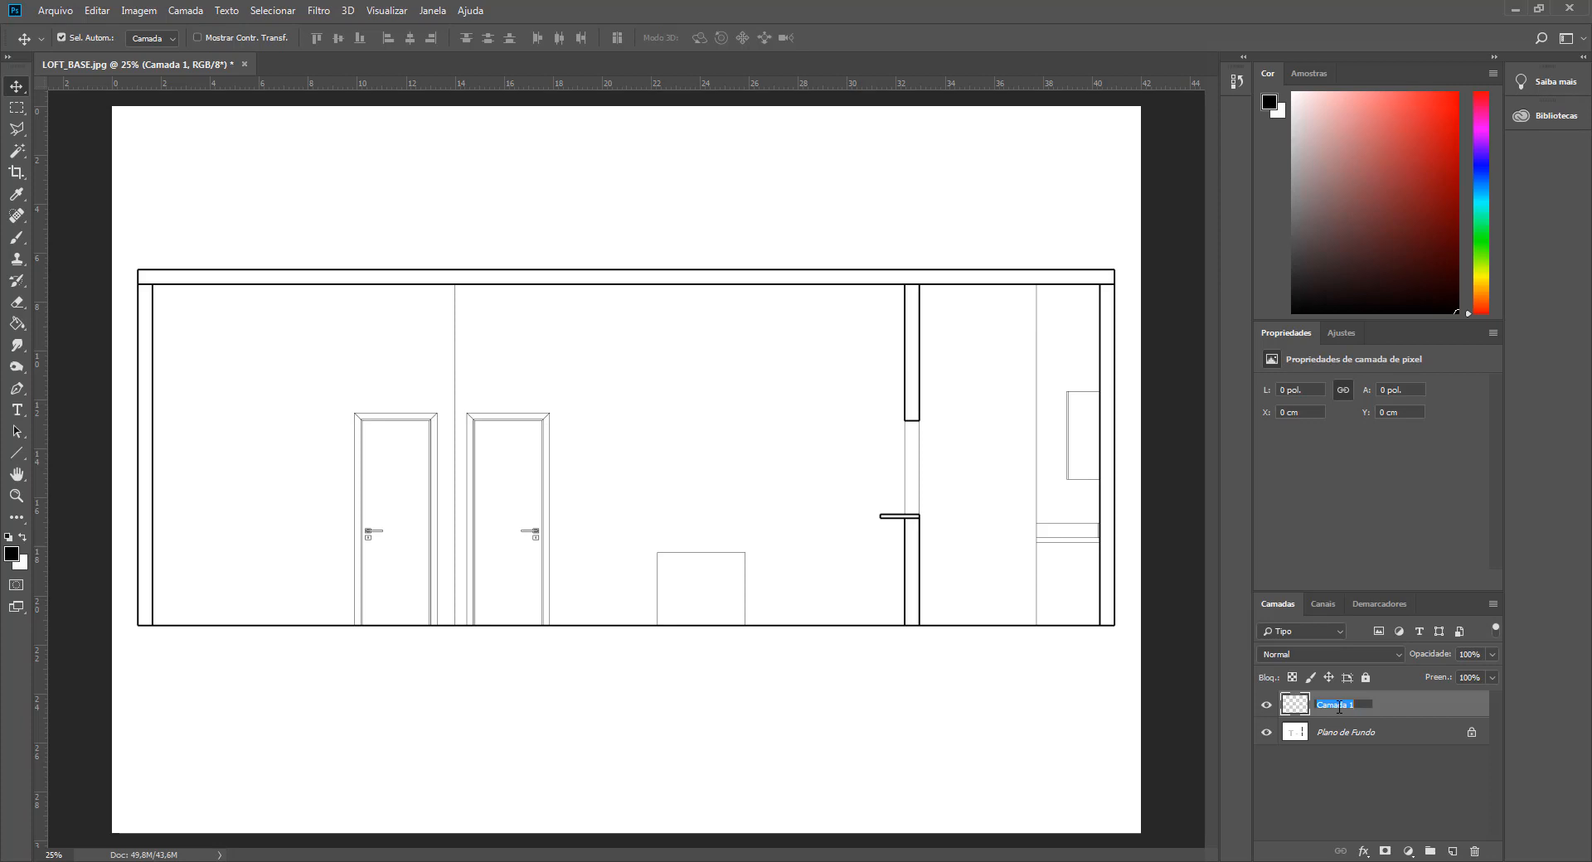
text(paredes)
key(Return)
- Try filling the ceiling slab and the leftmost wall with black on the paredes layer using rectangular marquee selections
click(17, 110)
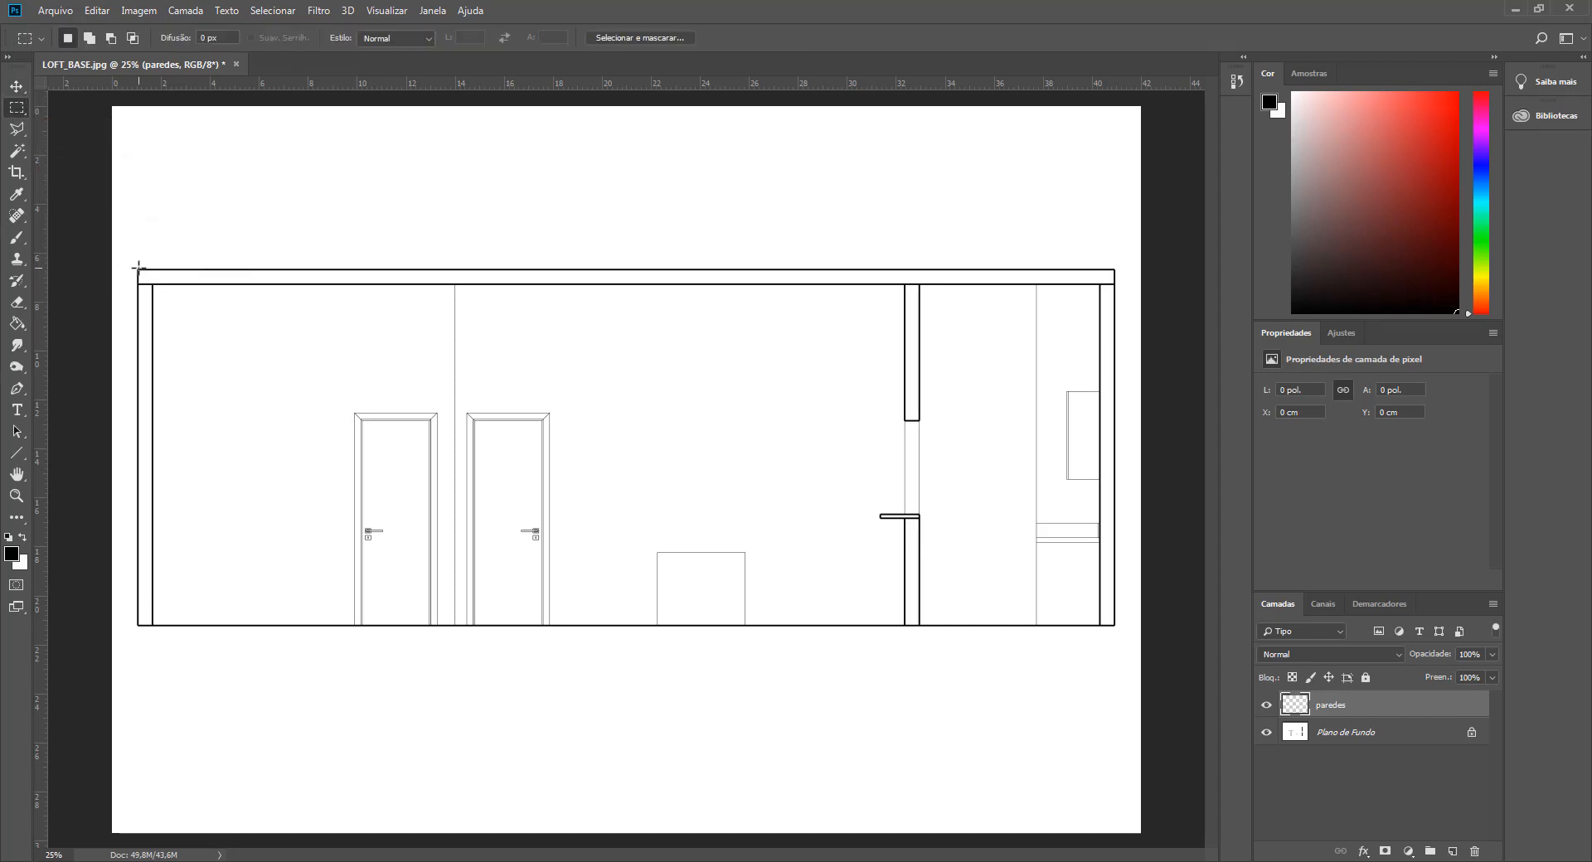
drag(136, 269, 1114, 285)
key(alt+Delete)
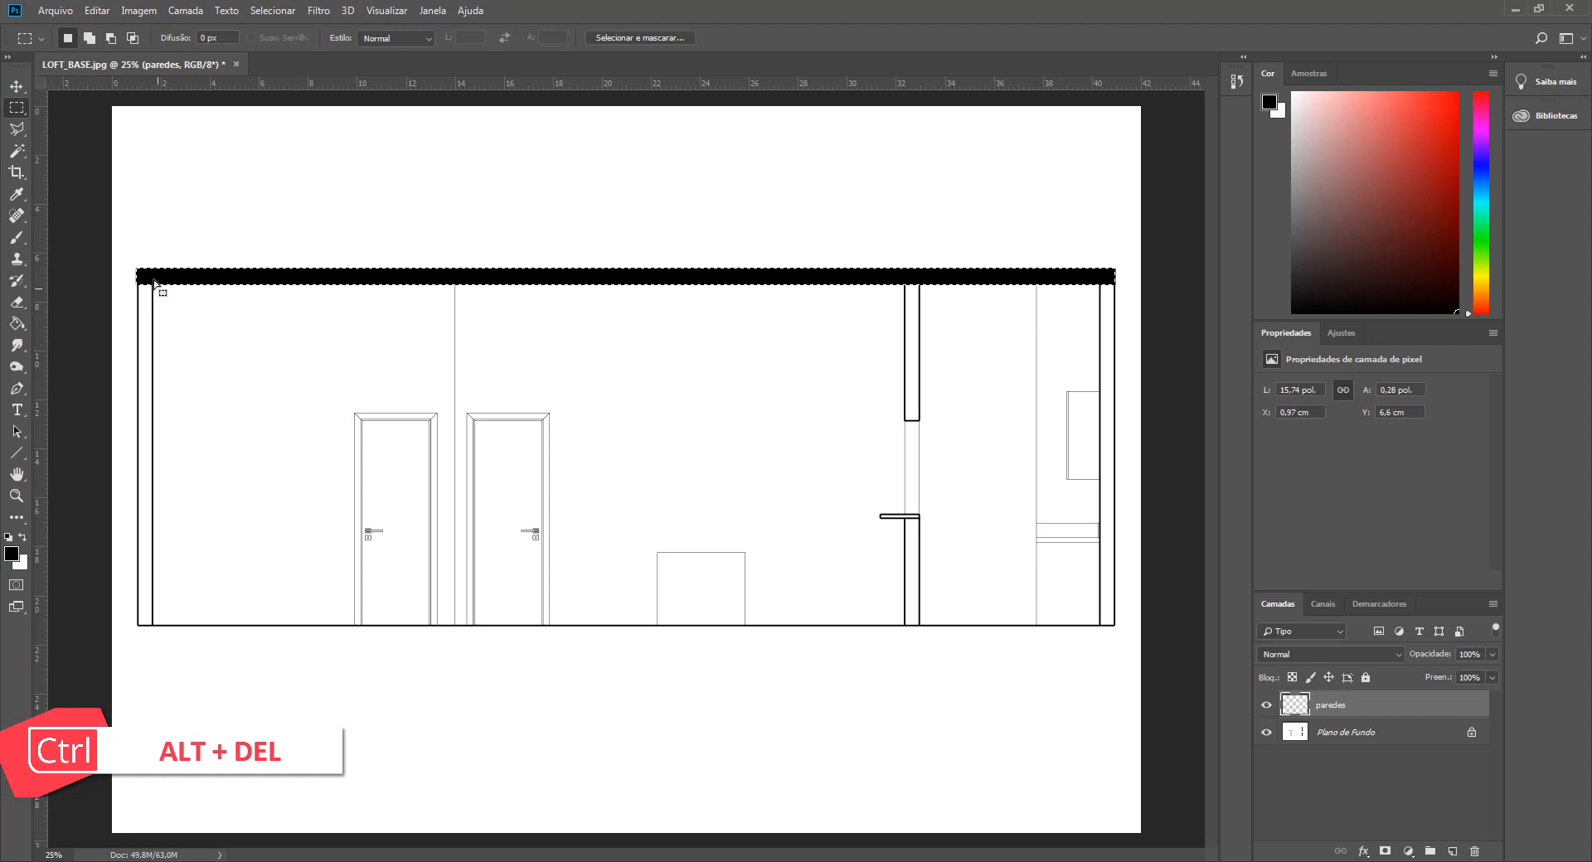
drag(139, 286, 157, 452)
click(154, 378)
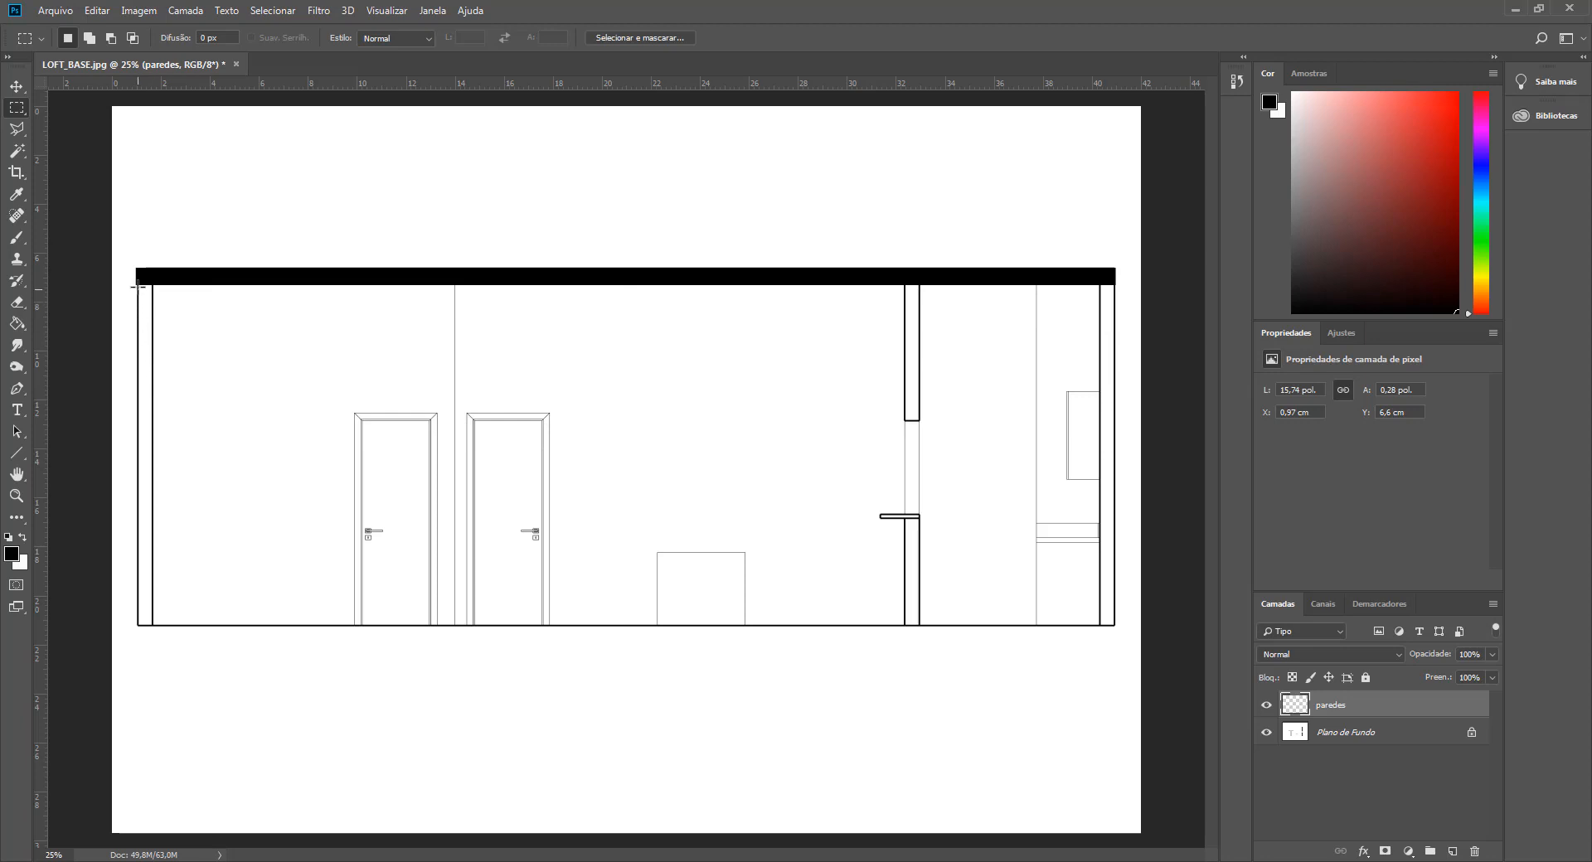
drag(136, 281, 154, 628)
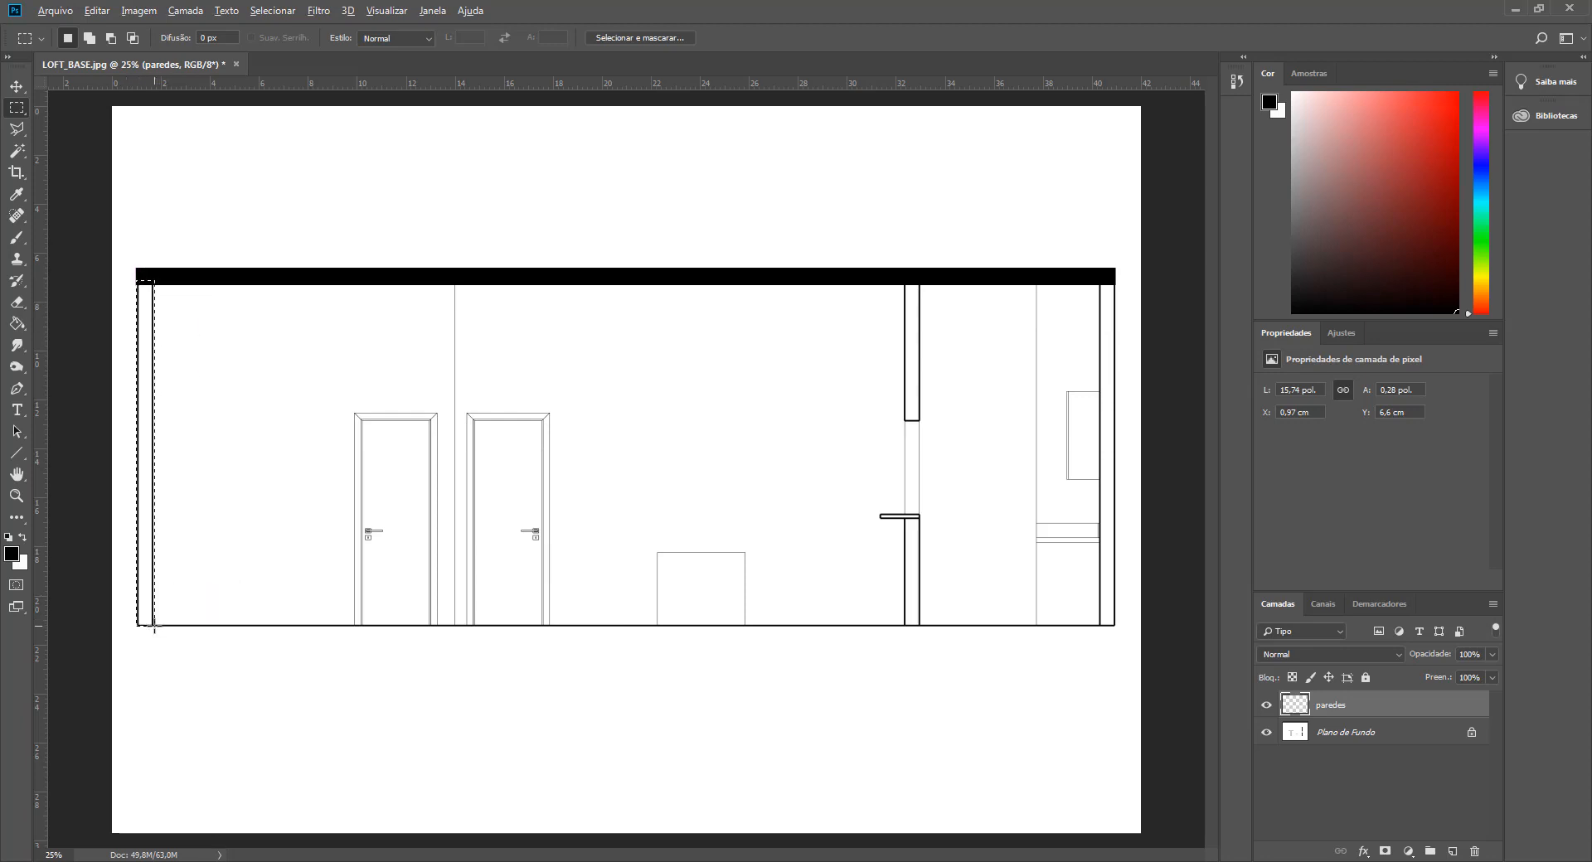
key(alt+BackSpace)
key(ctrl+d)
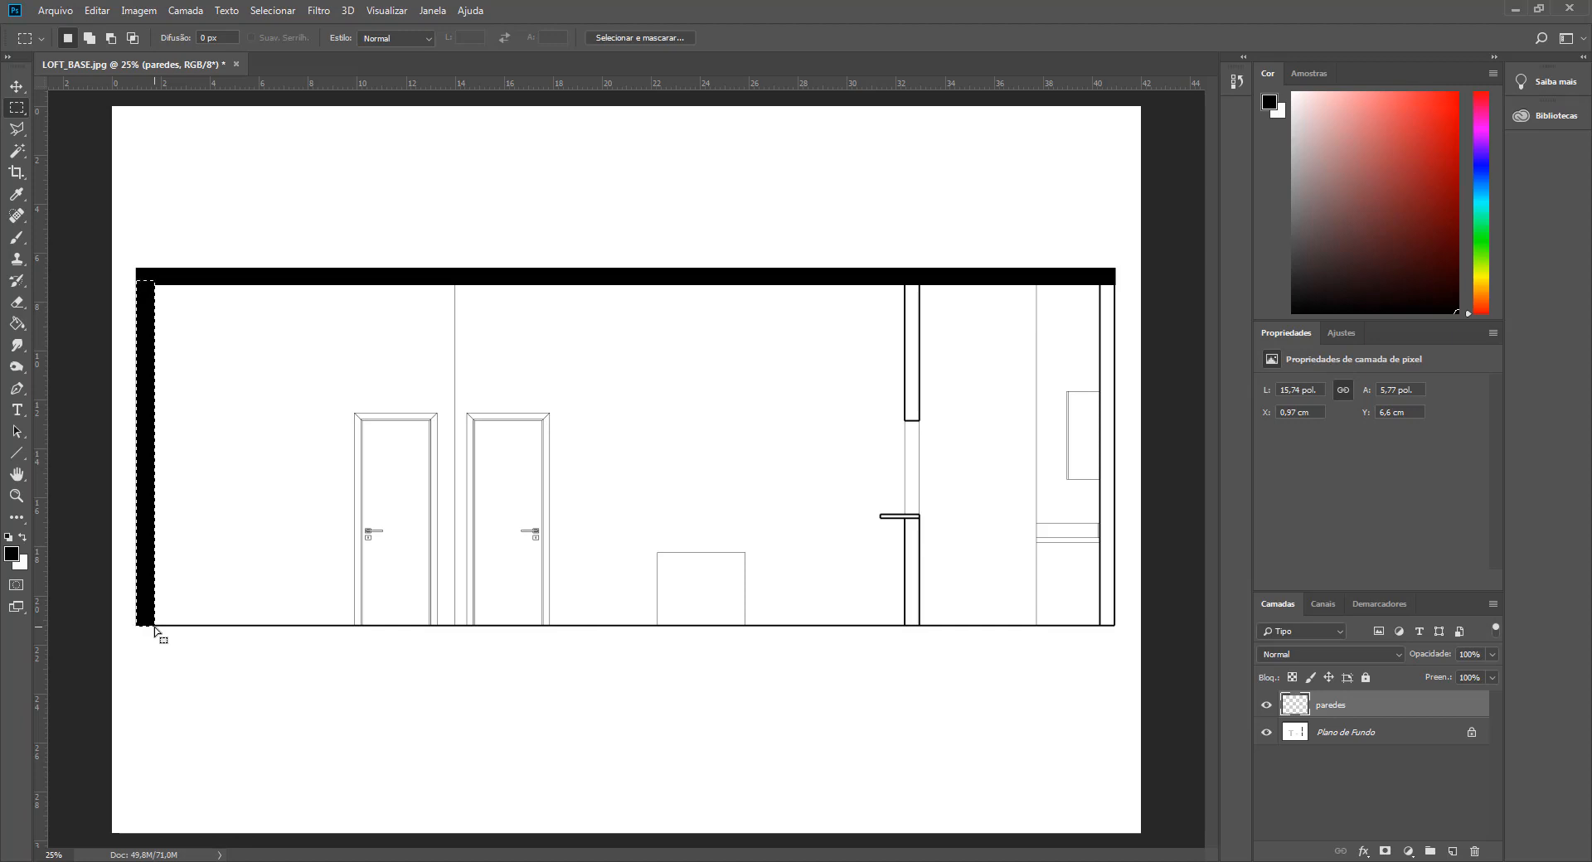
- Undo the black fills and the rectangular selections on the slab and wall
key(ctrl+z)
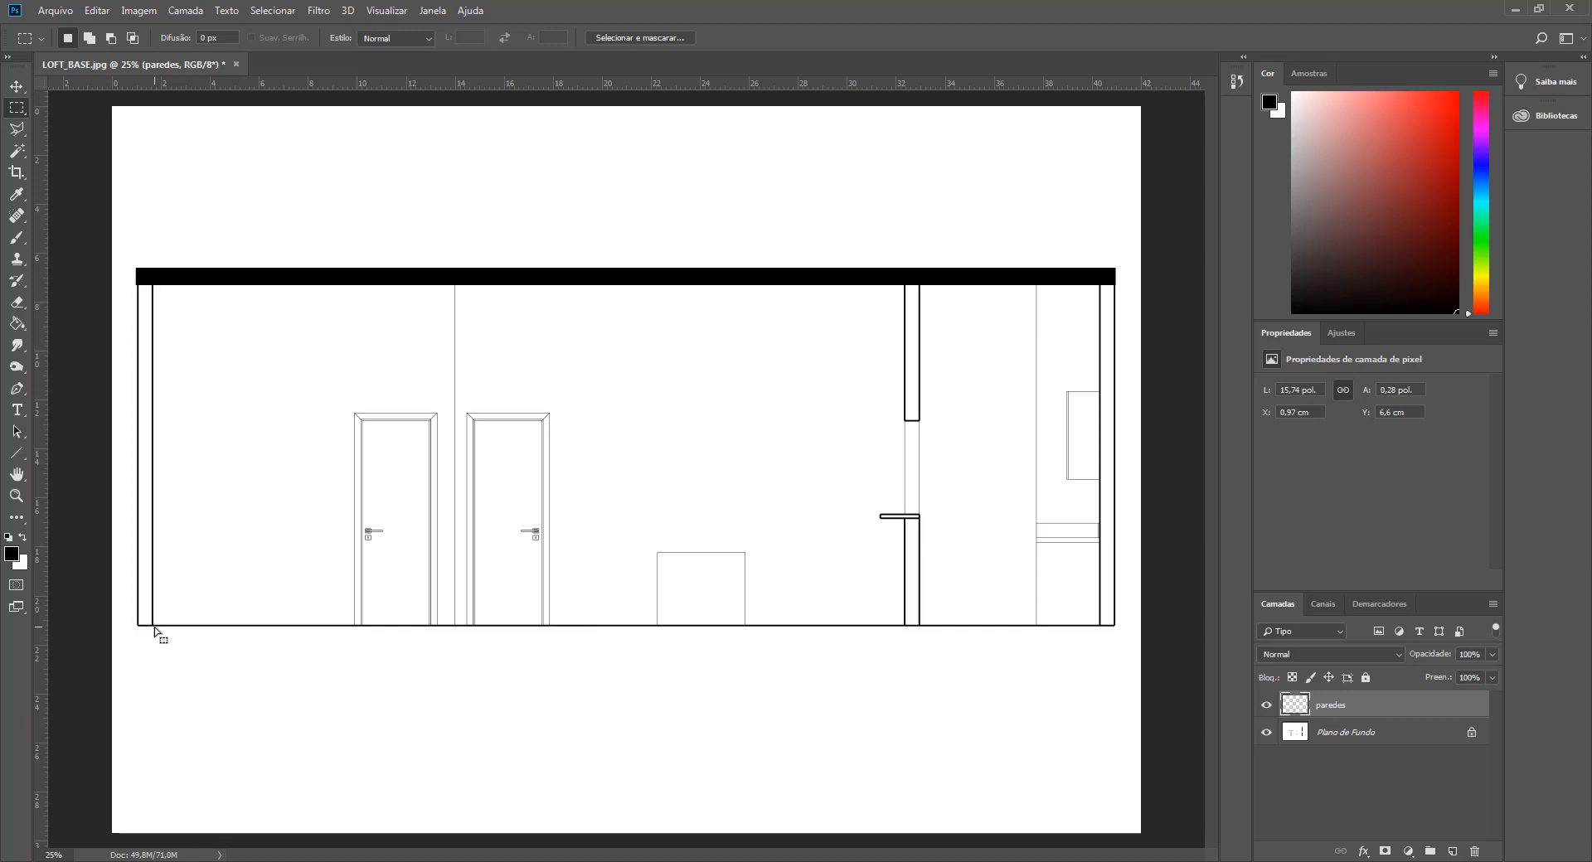
key(ctrl+alt+z)
key(ctrl+alt+z)
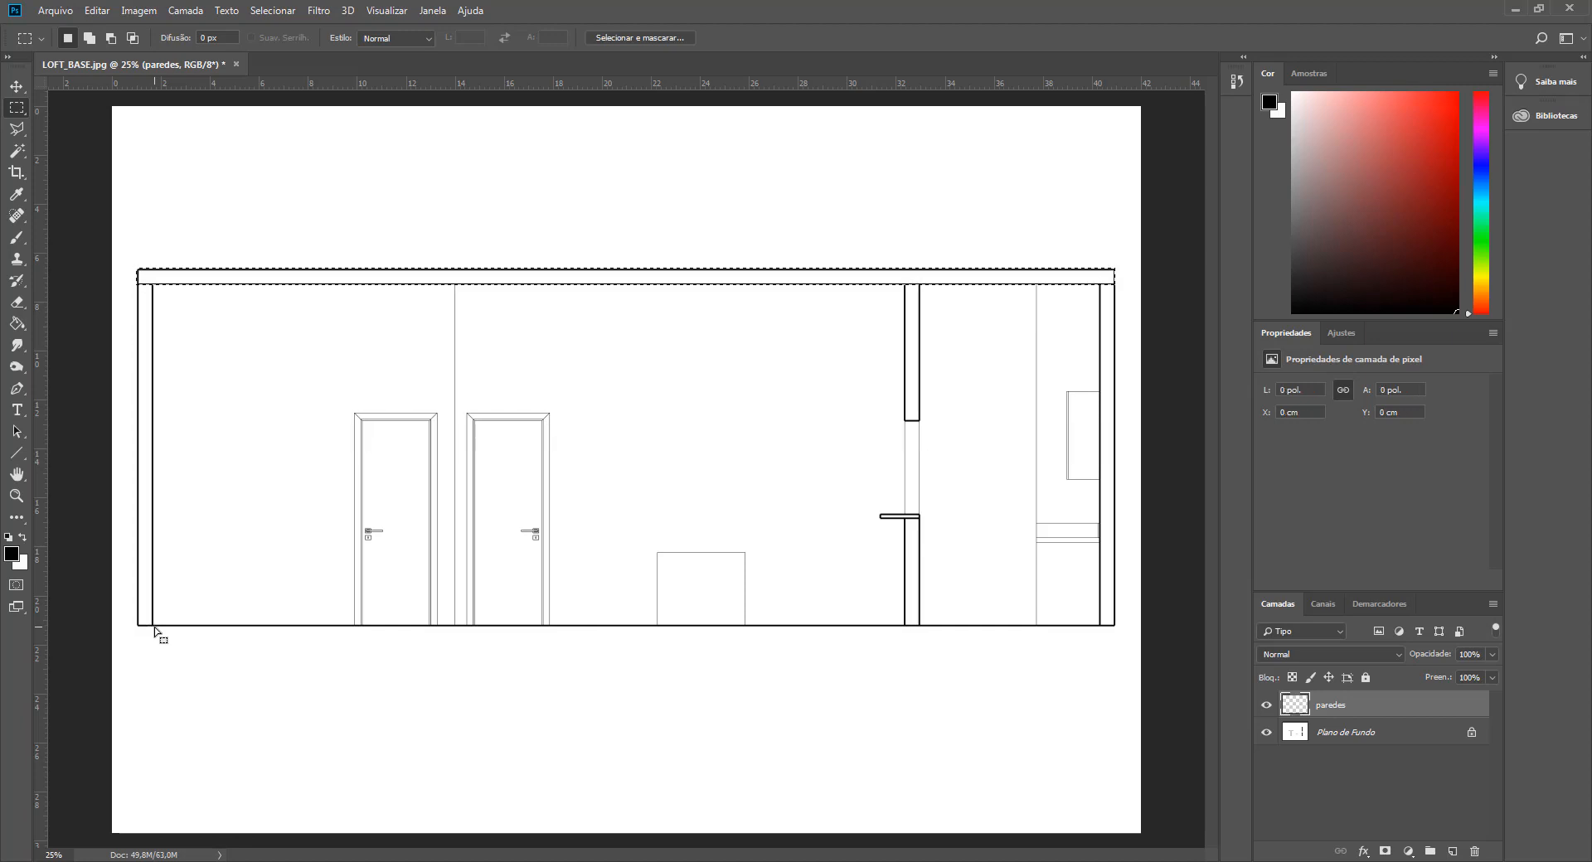
key(ctrl+alt+z)
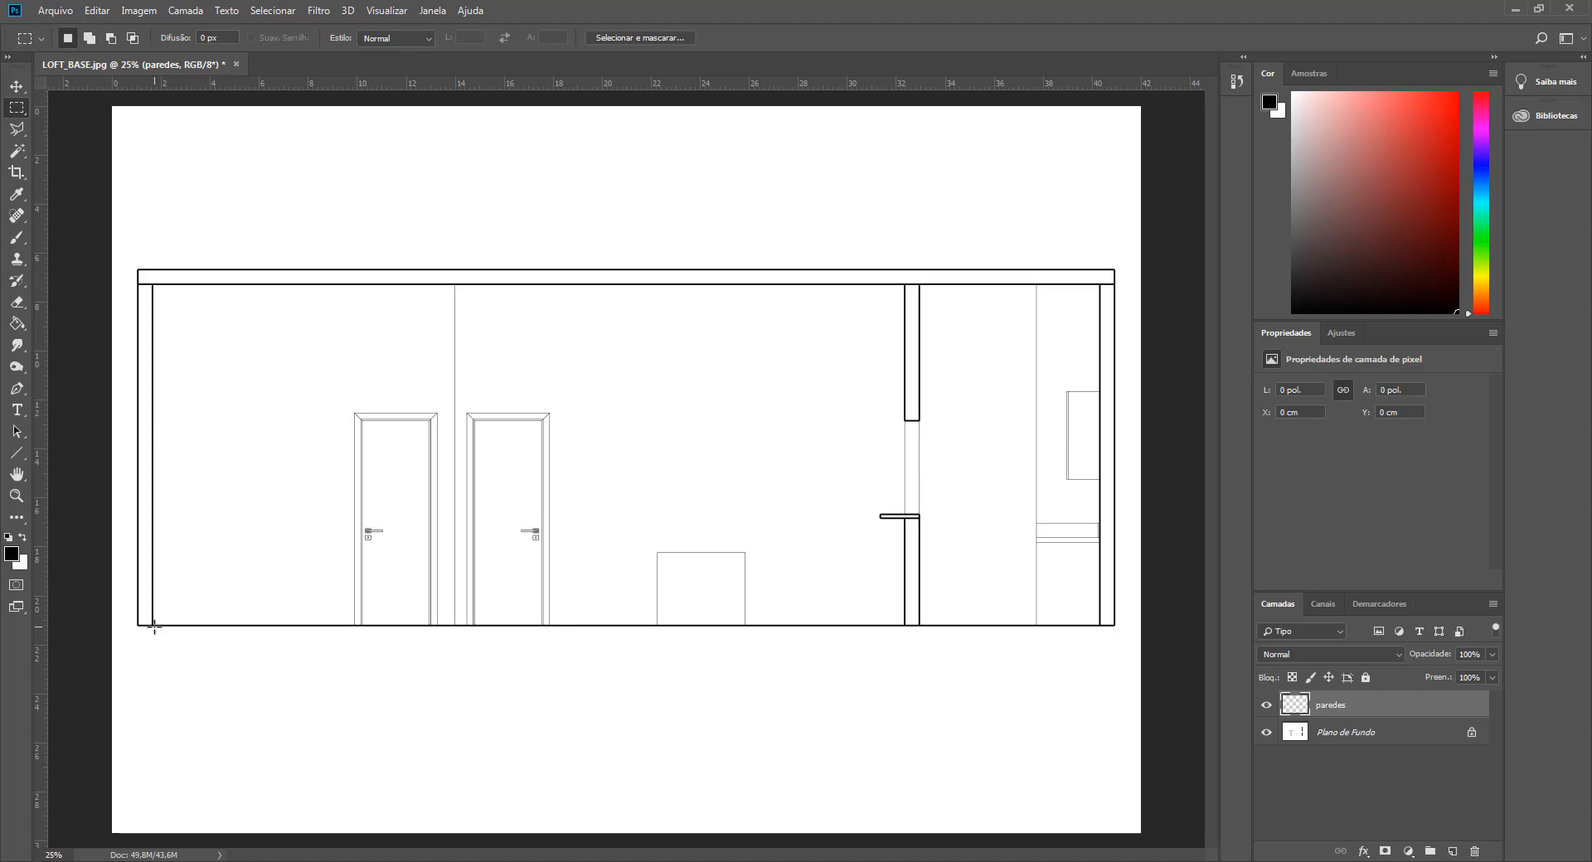
- Try selecting the slab and wall sections with the Magic Wand from the paredes and Plano de Fundo layers, then deselect
click(18, 151)
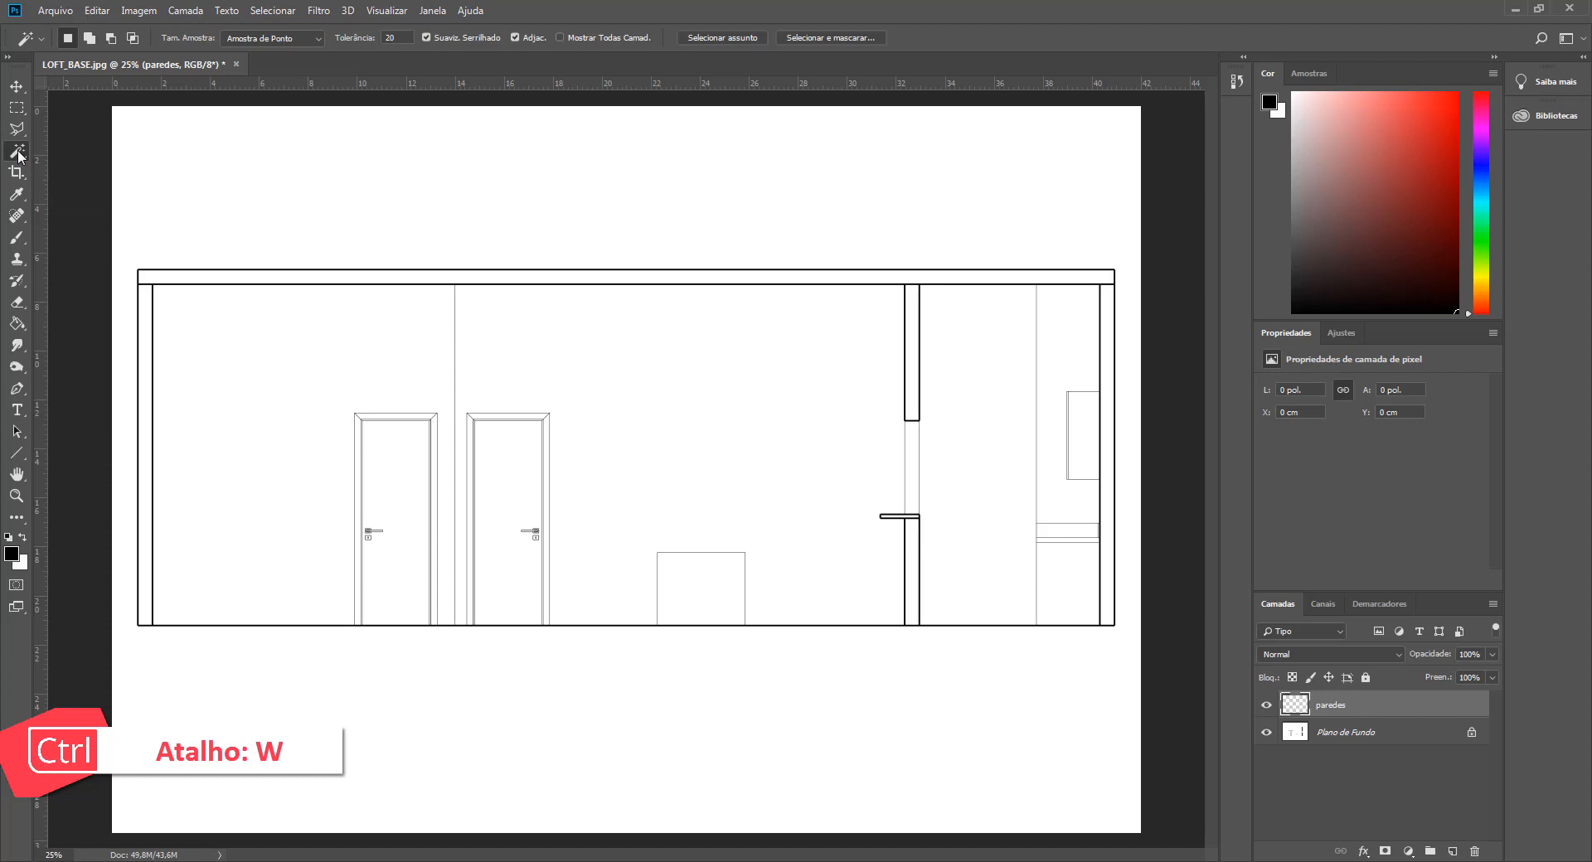
click(748, 269)
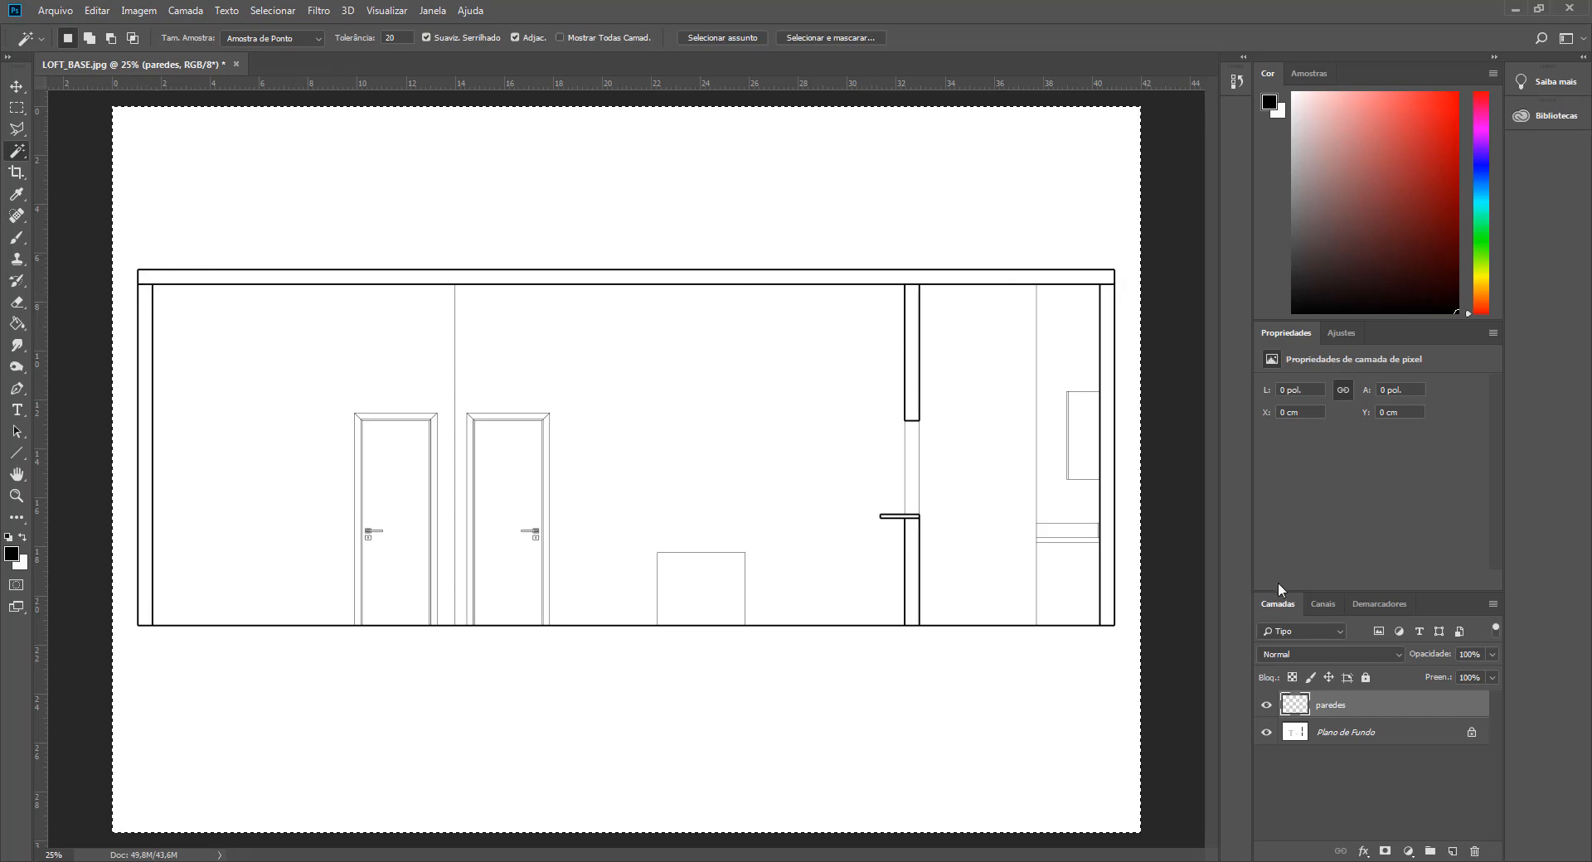
click(1357, 733)
click(1080, 282)
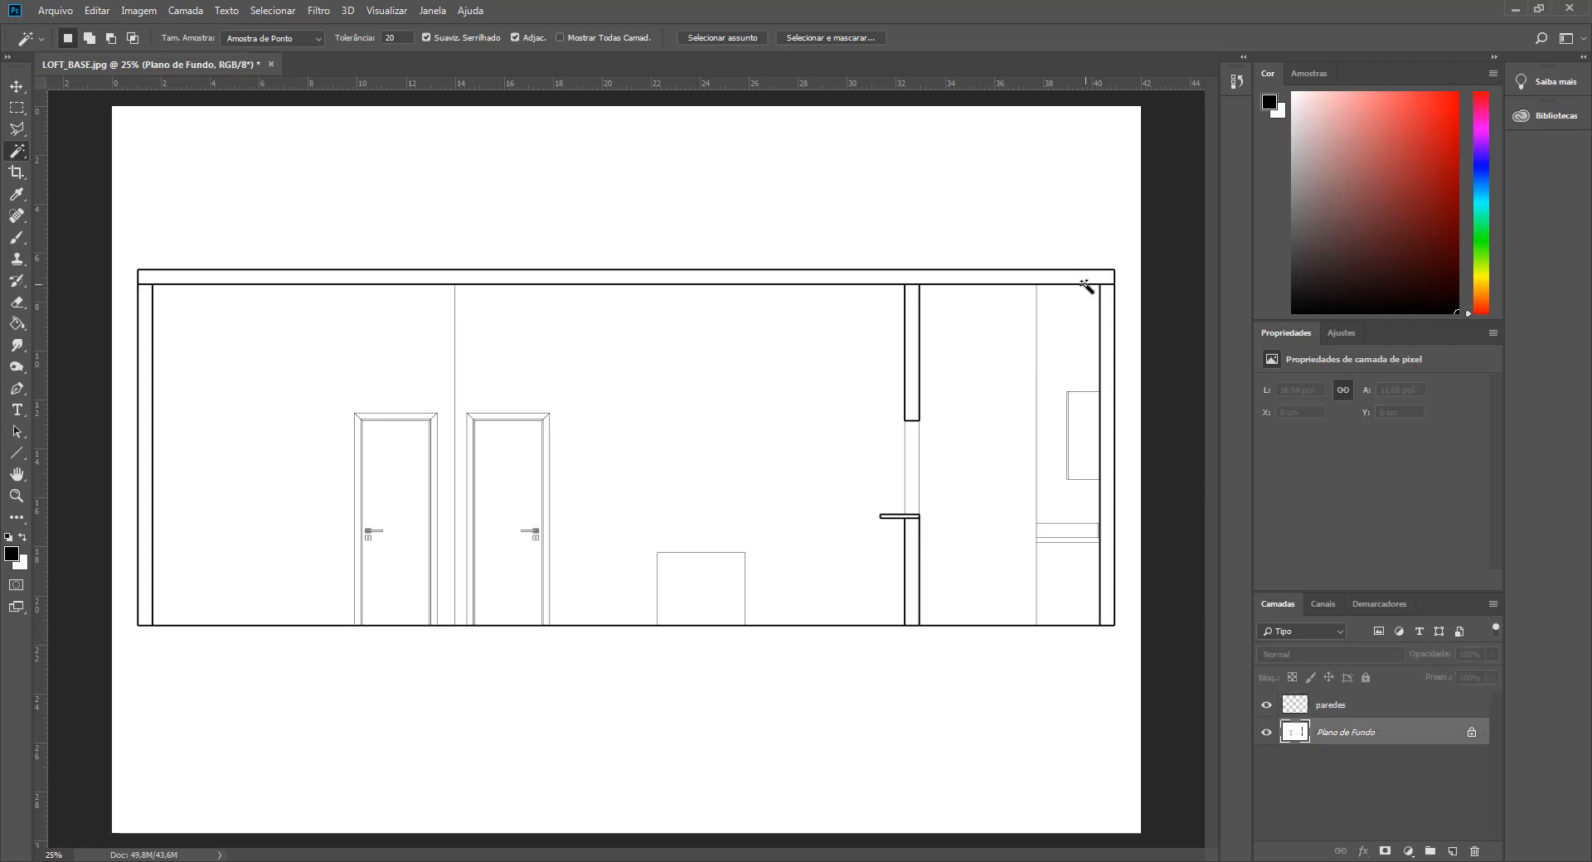
shift+click(1107, 327)
shift+click(917, 504)
click(1360, 711)
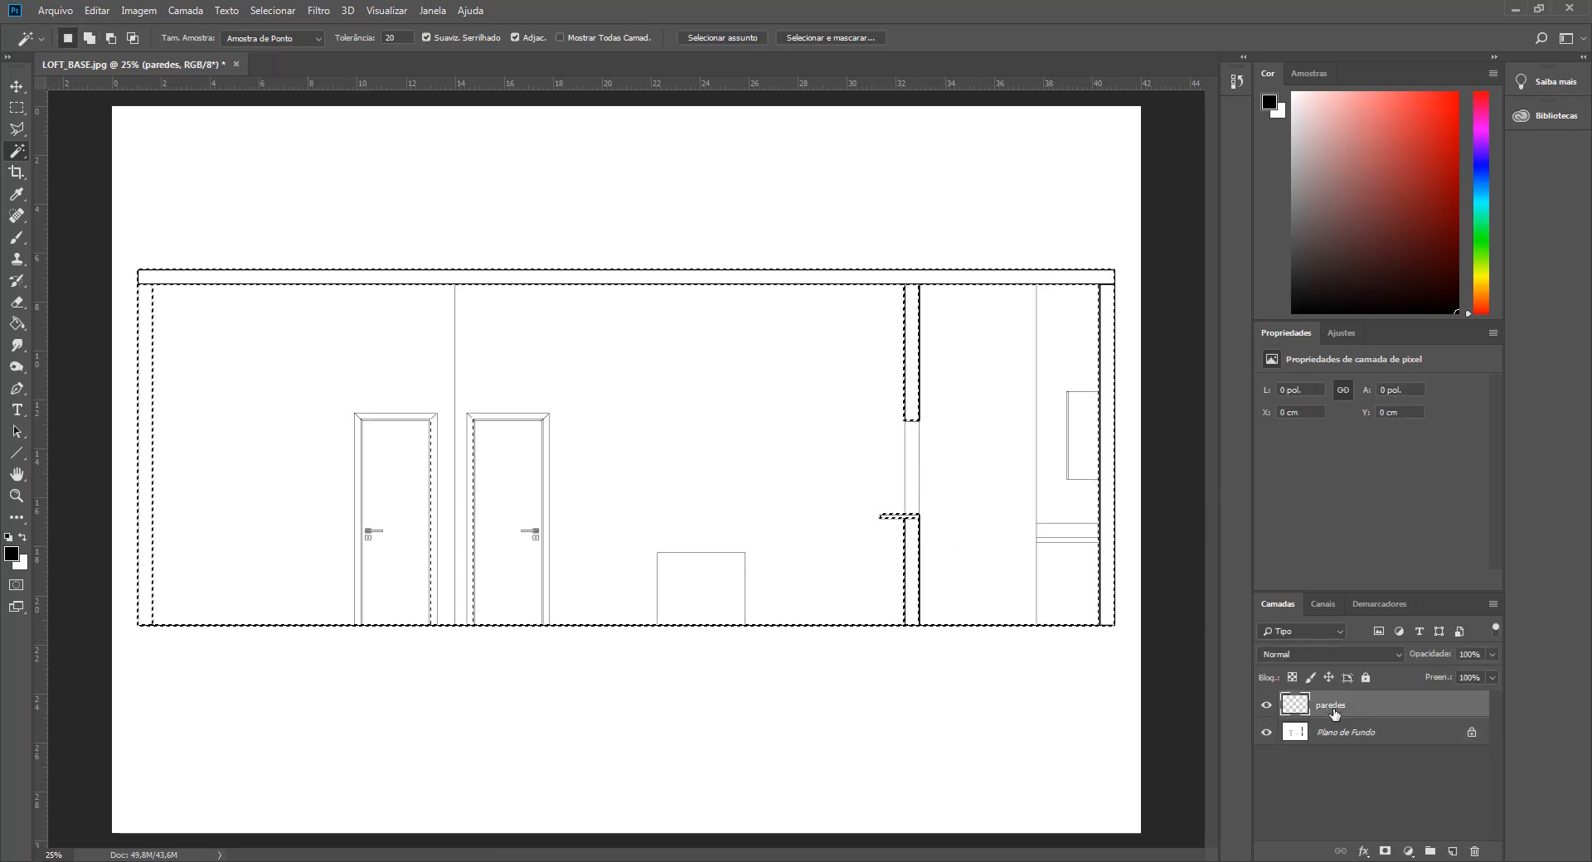
key(ctrl+d)
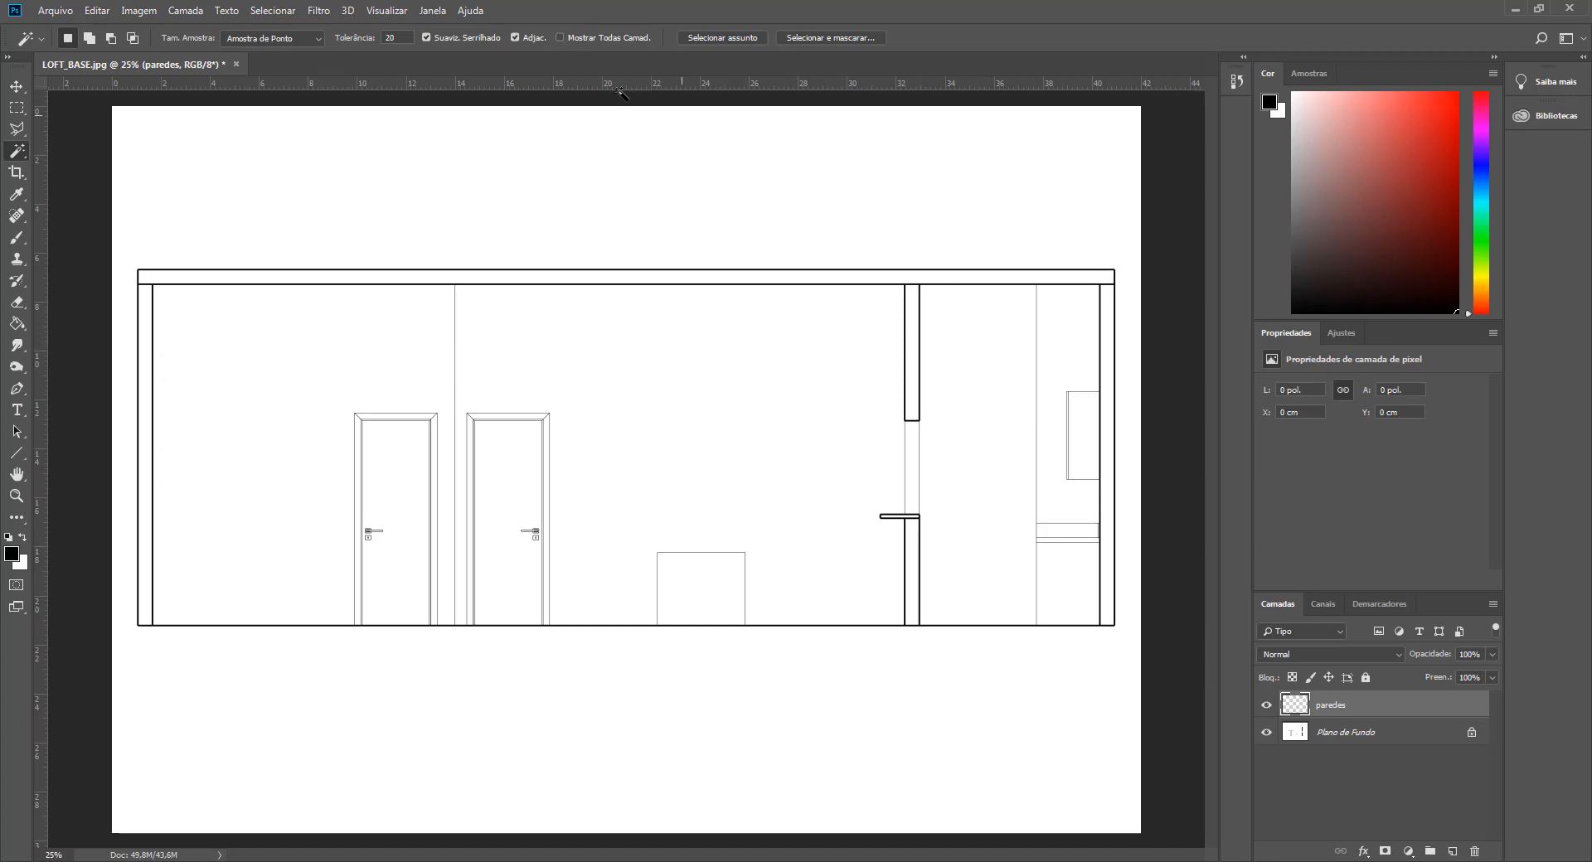
- Set the Magic Wand to sample all layers, select the ceiling slab and all cut wall sections, and fill them with black on paredes
click(561, 38)
key(shift)
key(ctrl+shift)
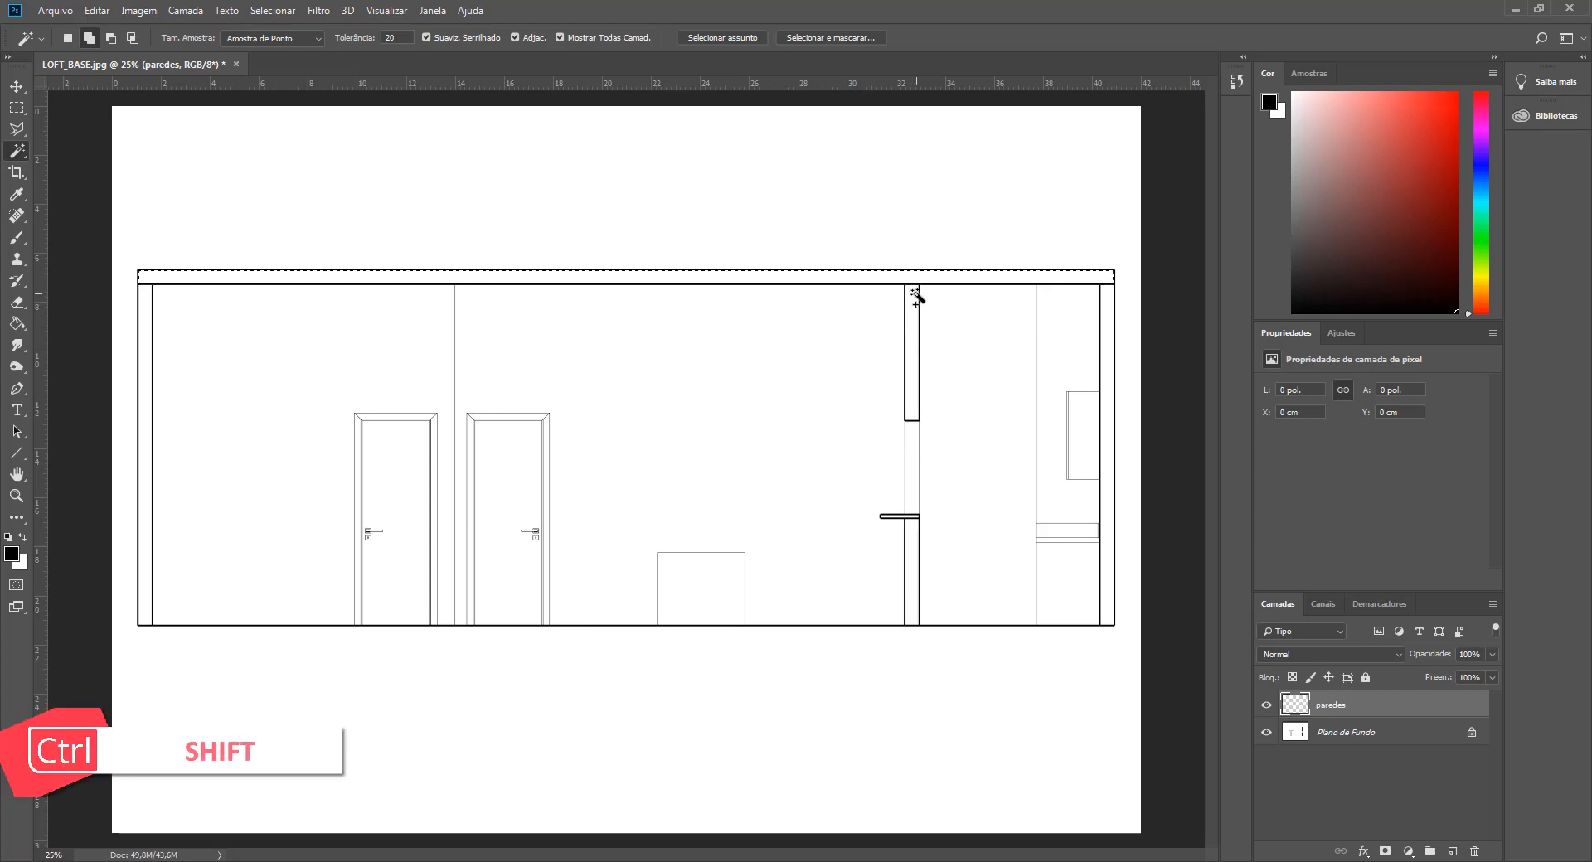
shift+click(914, 331)
shift+click(1108, 329)
shift+click(915, 535)
shift+click(145, 331)
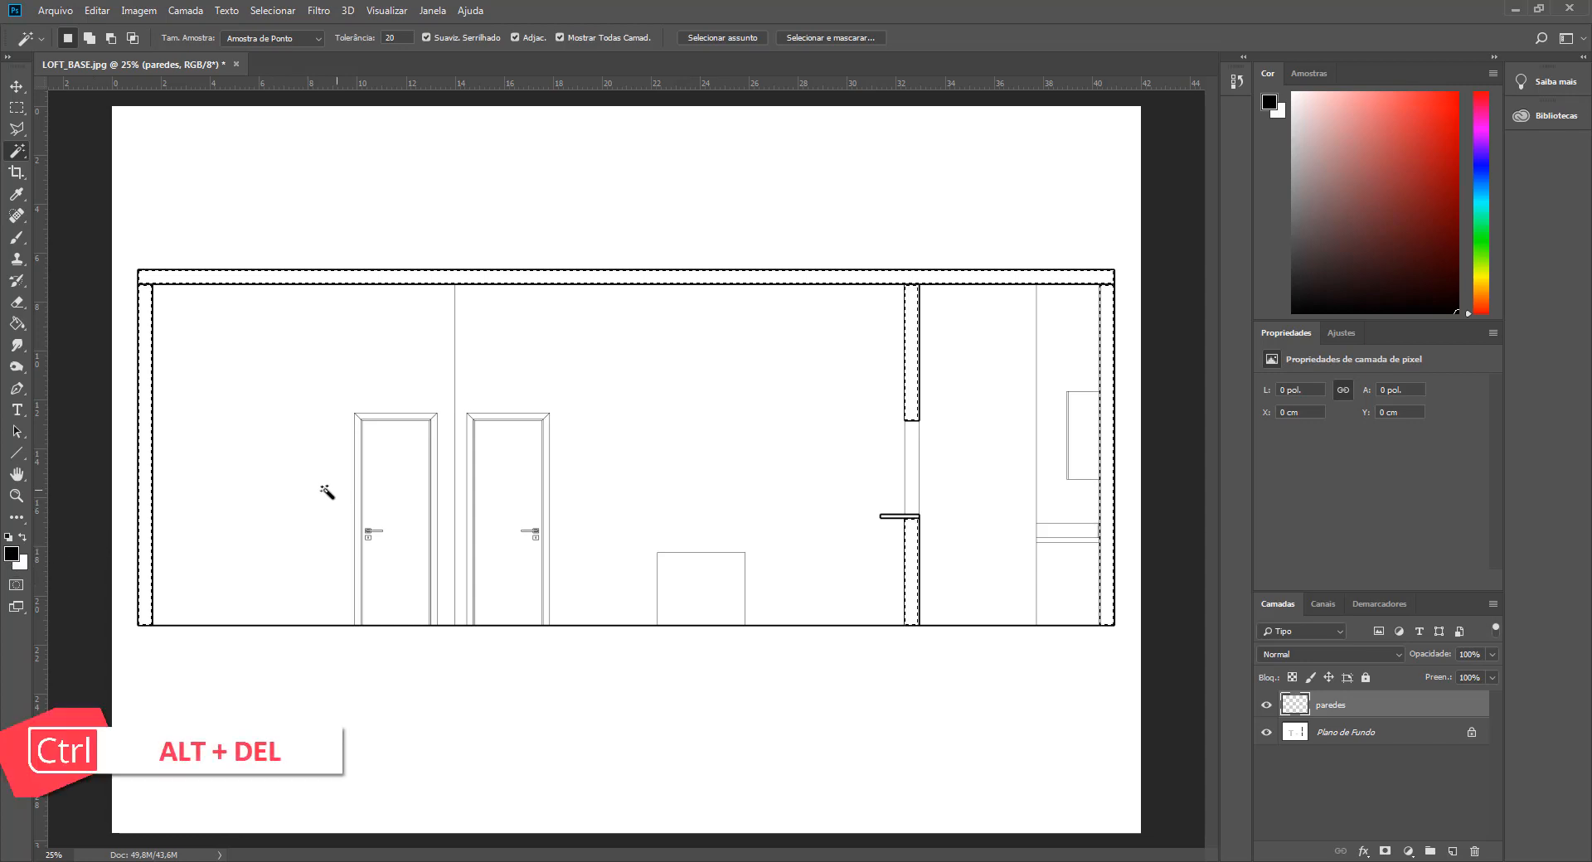
key(alt+Delete)
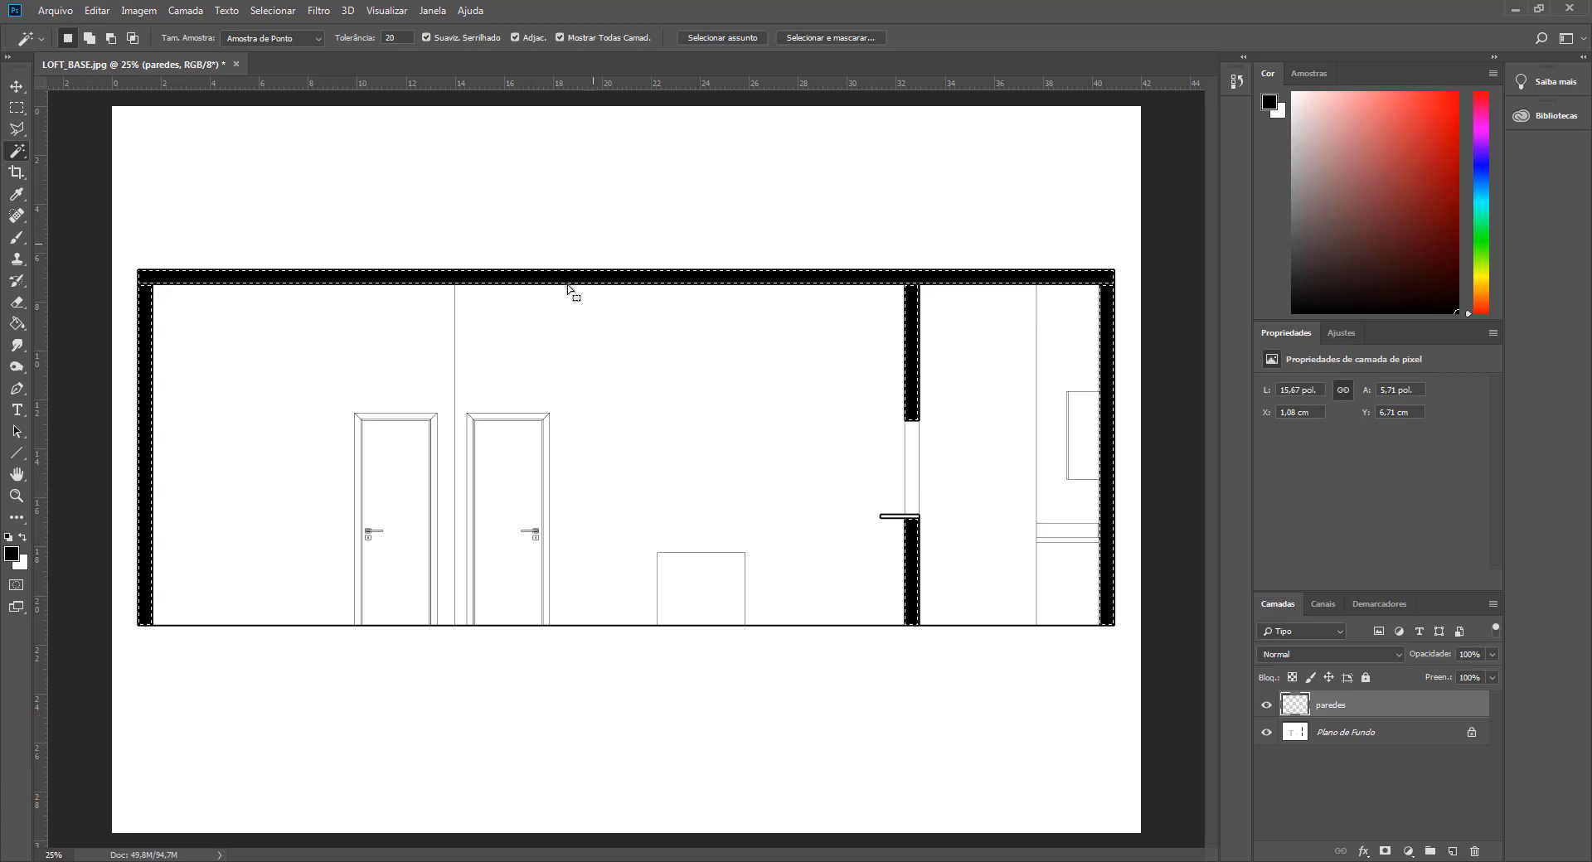
key(ctrl+d)
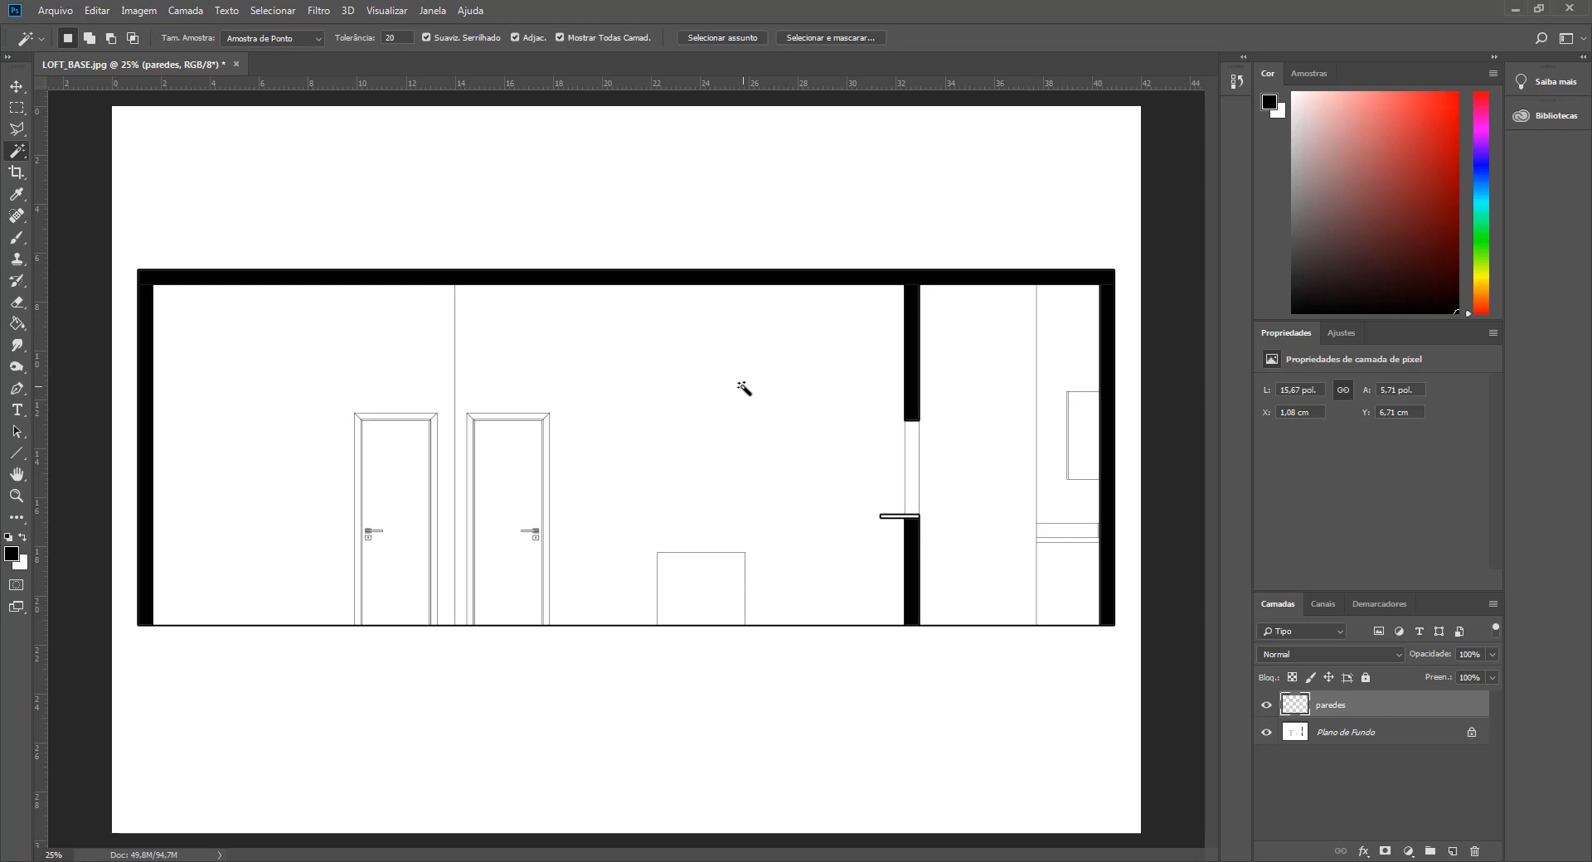
- Following the corte 02 reference, select a full-width strip about 2.5 cm tall below the floor line and fill it with black on paredes
mouse_move(548, 861)
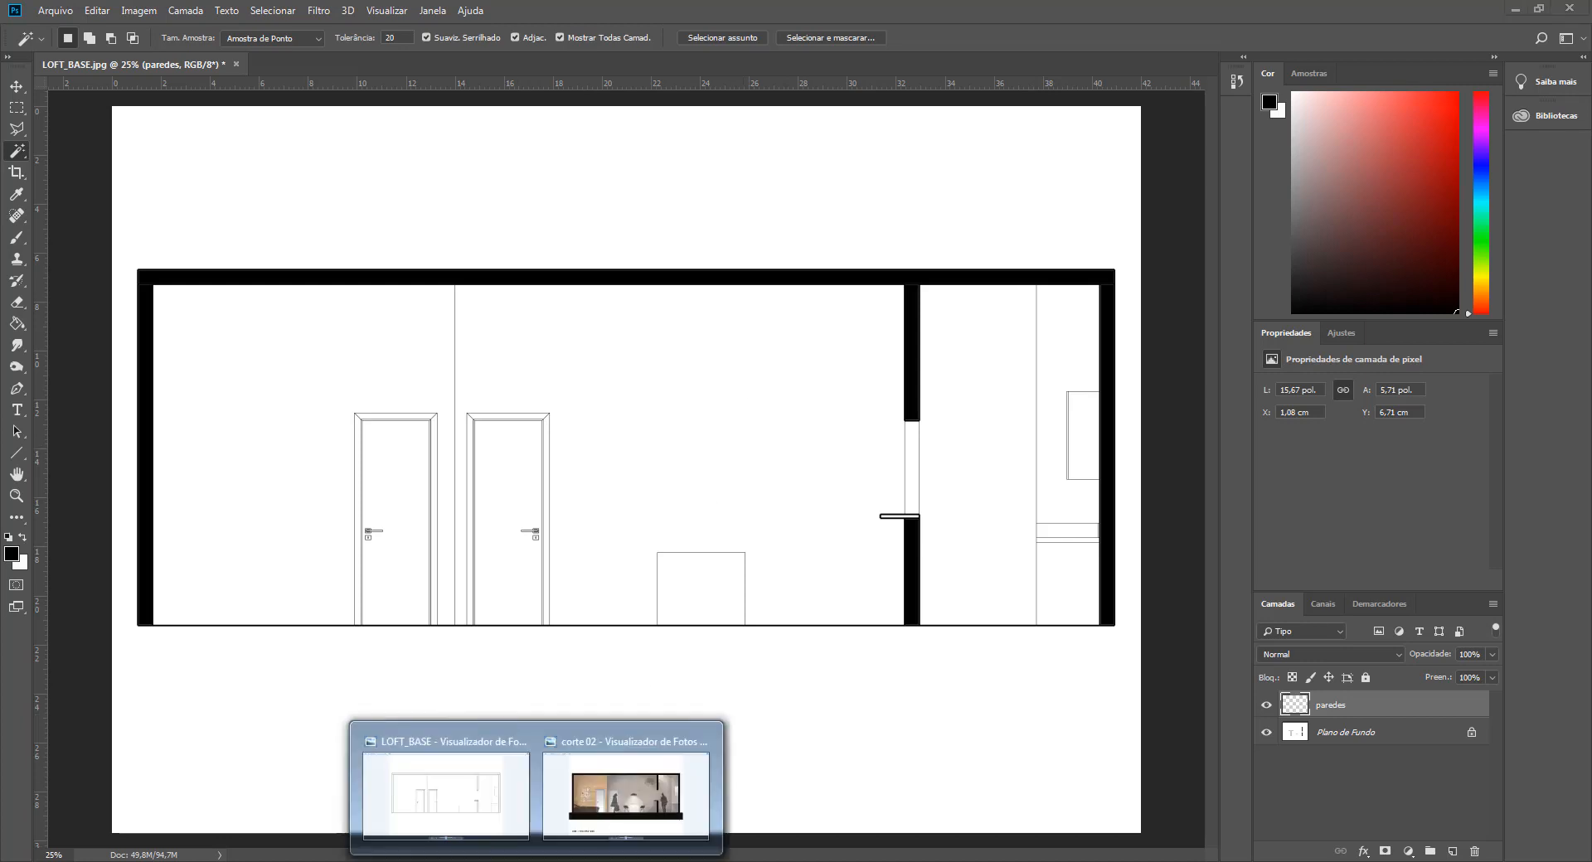
click(604, 826)
key(alt+Tab)
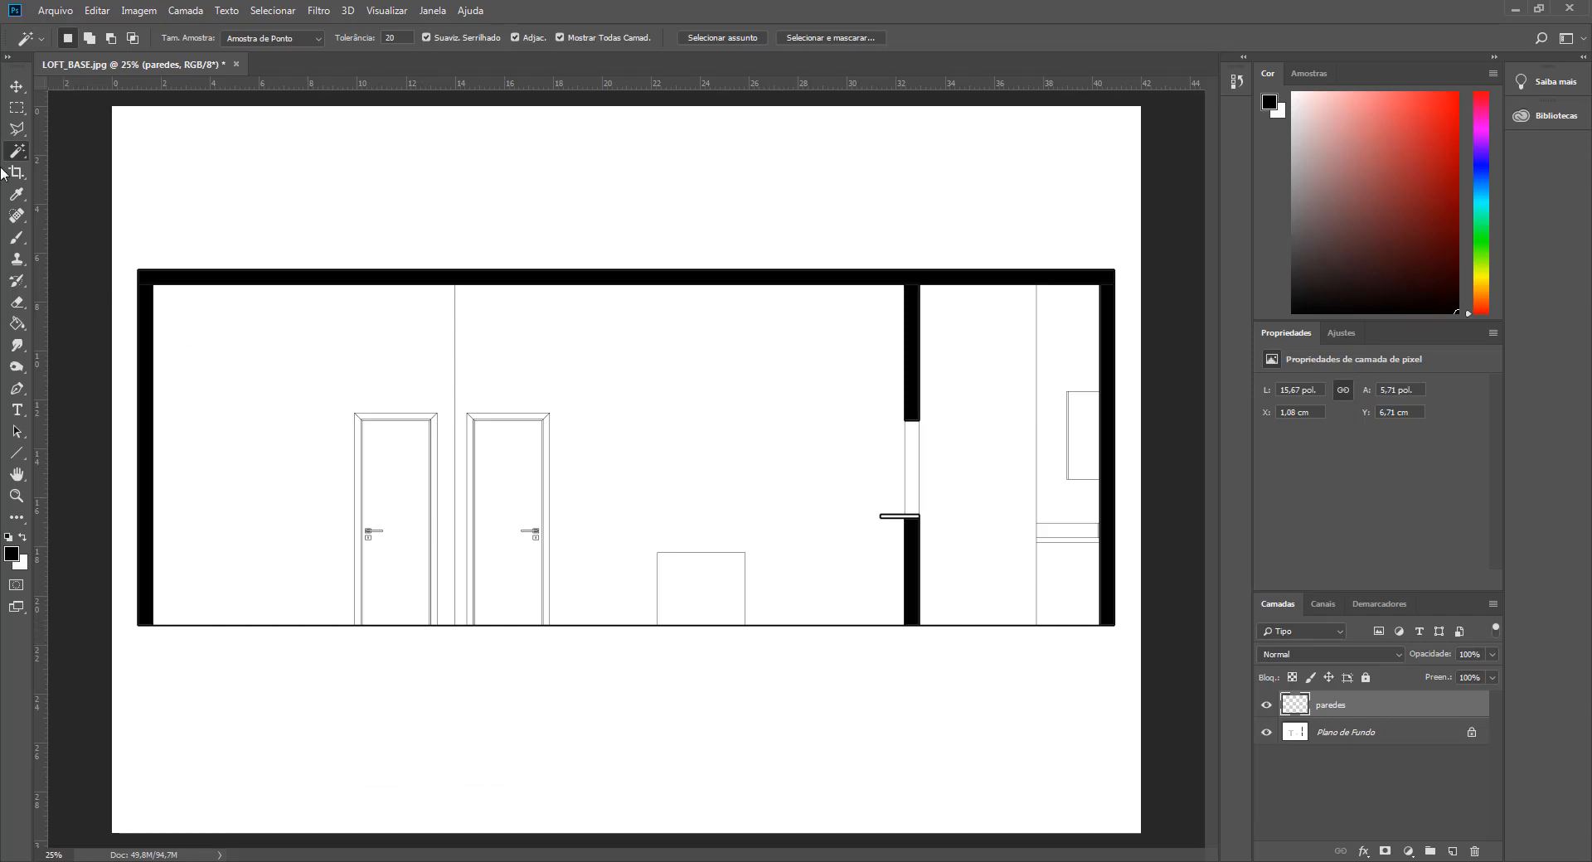
click(16, 108)
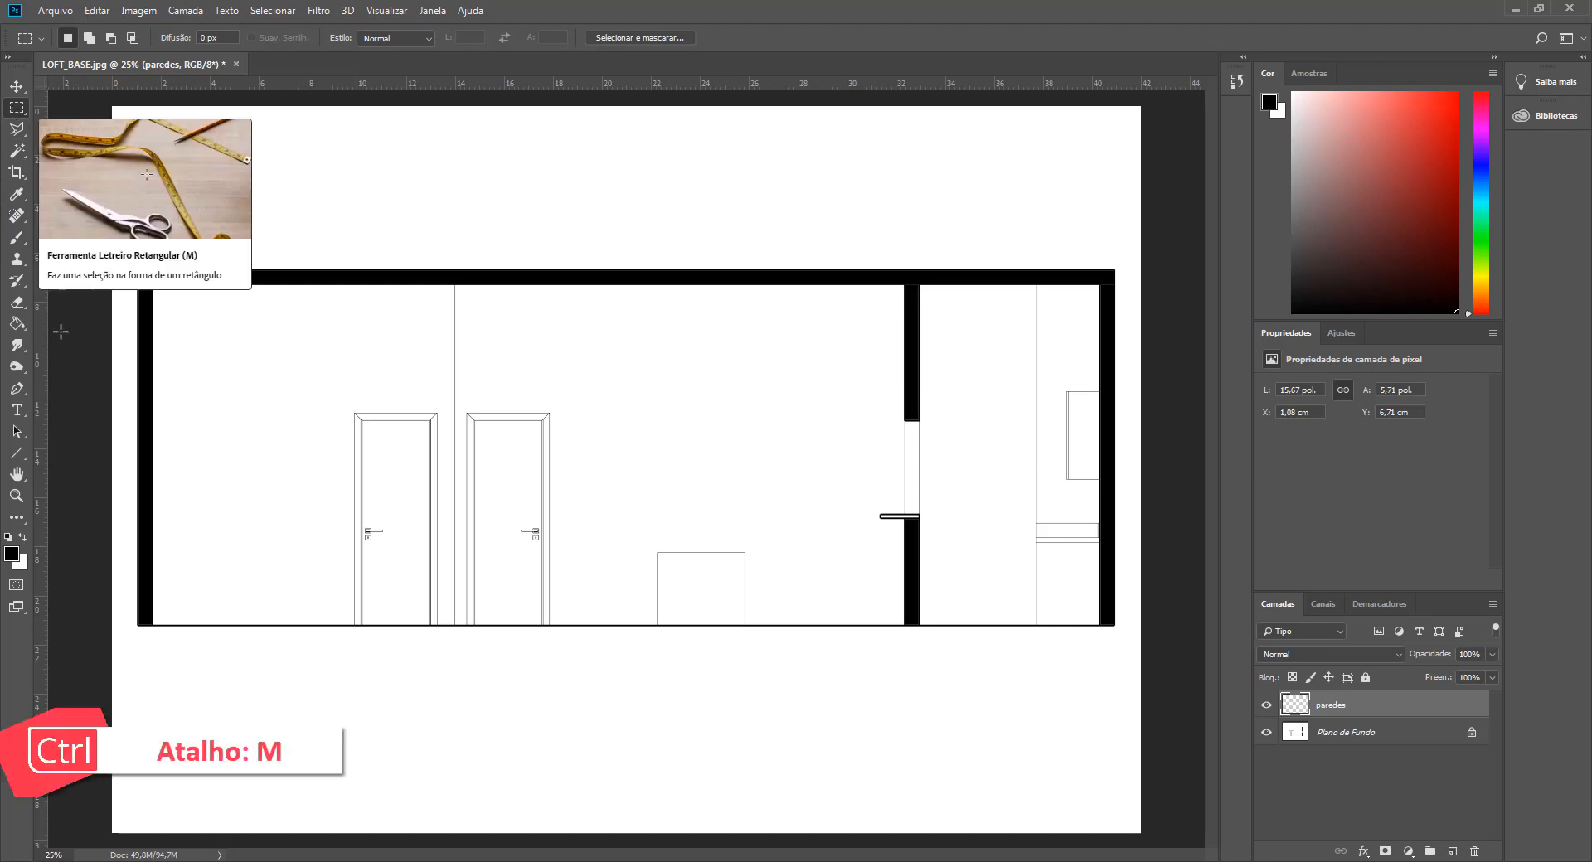
drag(107, 626, 1157, 687)
scroll(697, 646, up, 1)
scroll(680, 684, up, 2)
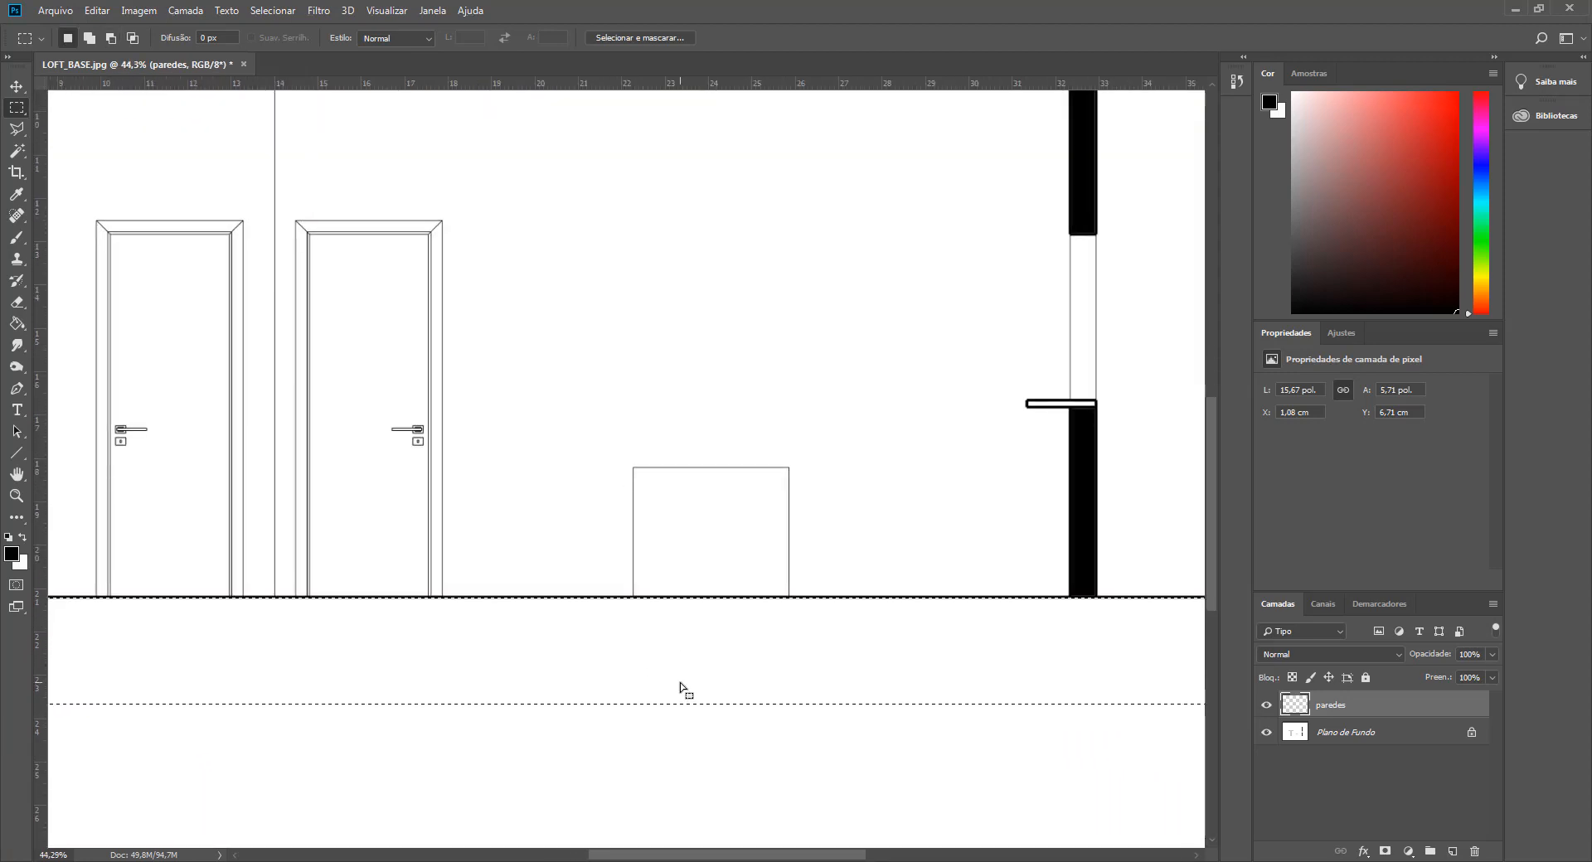
drag(682, 686, 686, 689)
key(ctrl+z)
key(alt+BackSpace)
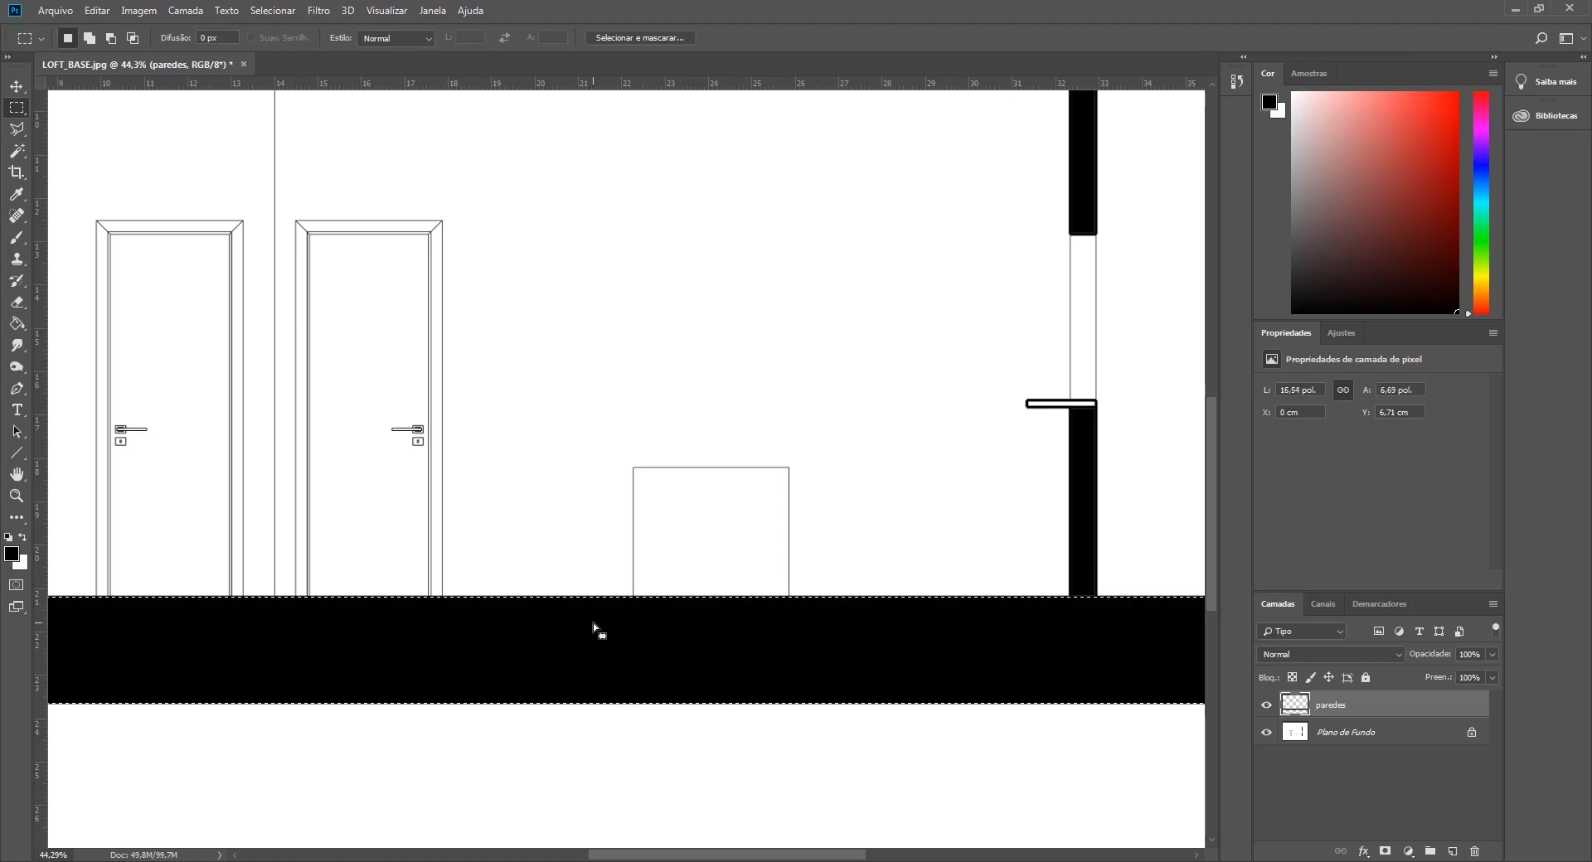
key(ctrl+d)
scroll(594, 624, down, 5)
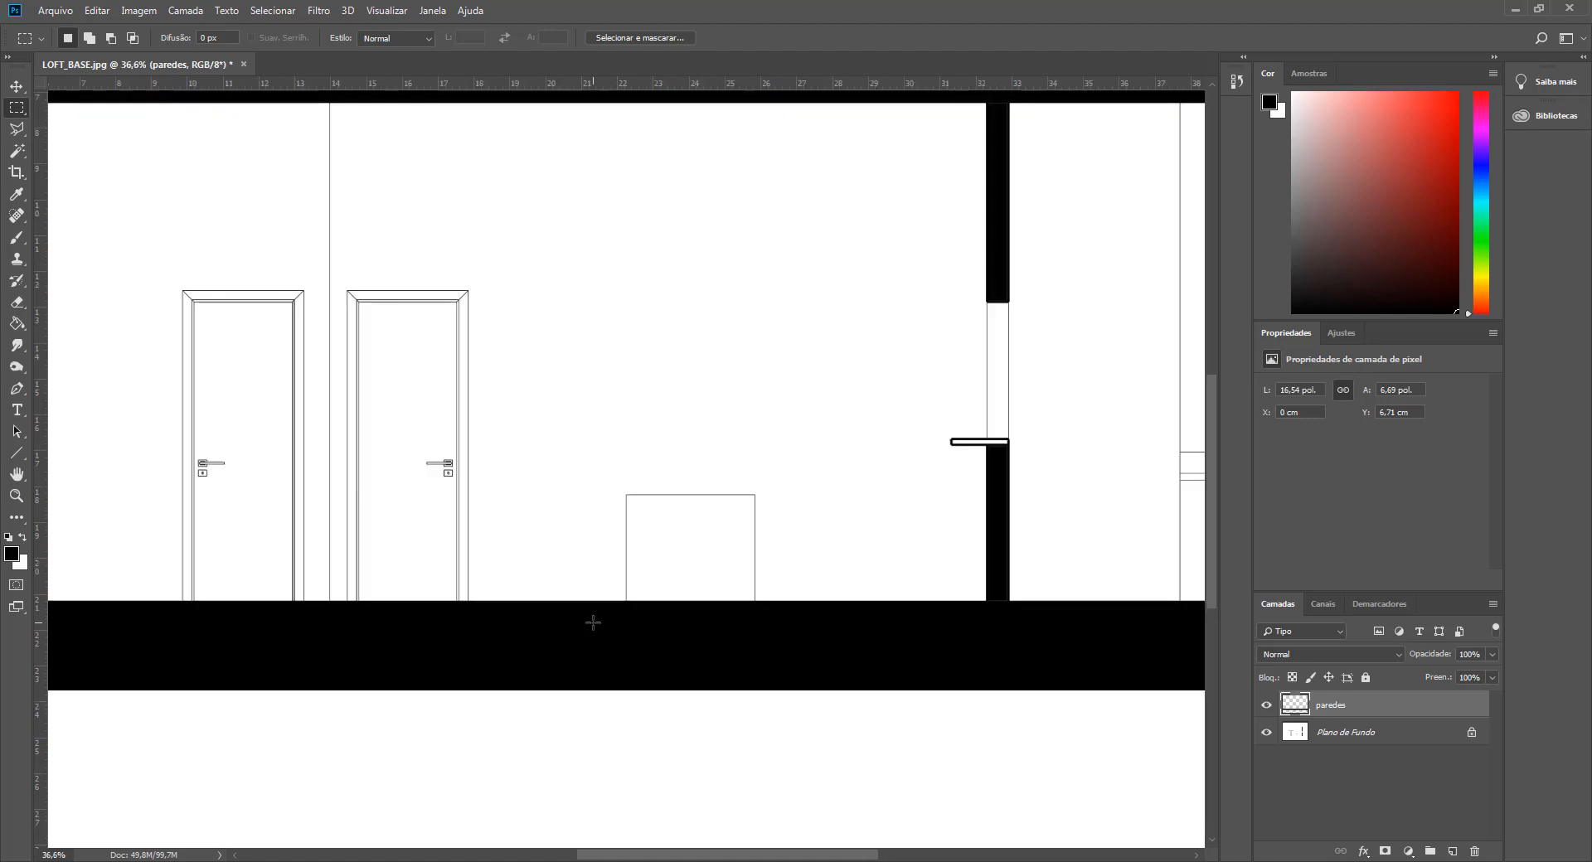
- Compare the section with the paredes layer hidden and shown, and review the wall finishes in the corte 02 reference image
scroll(594, 623, down, 3)
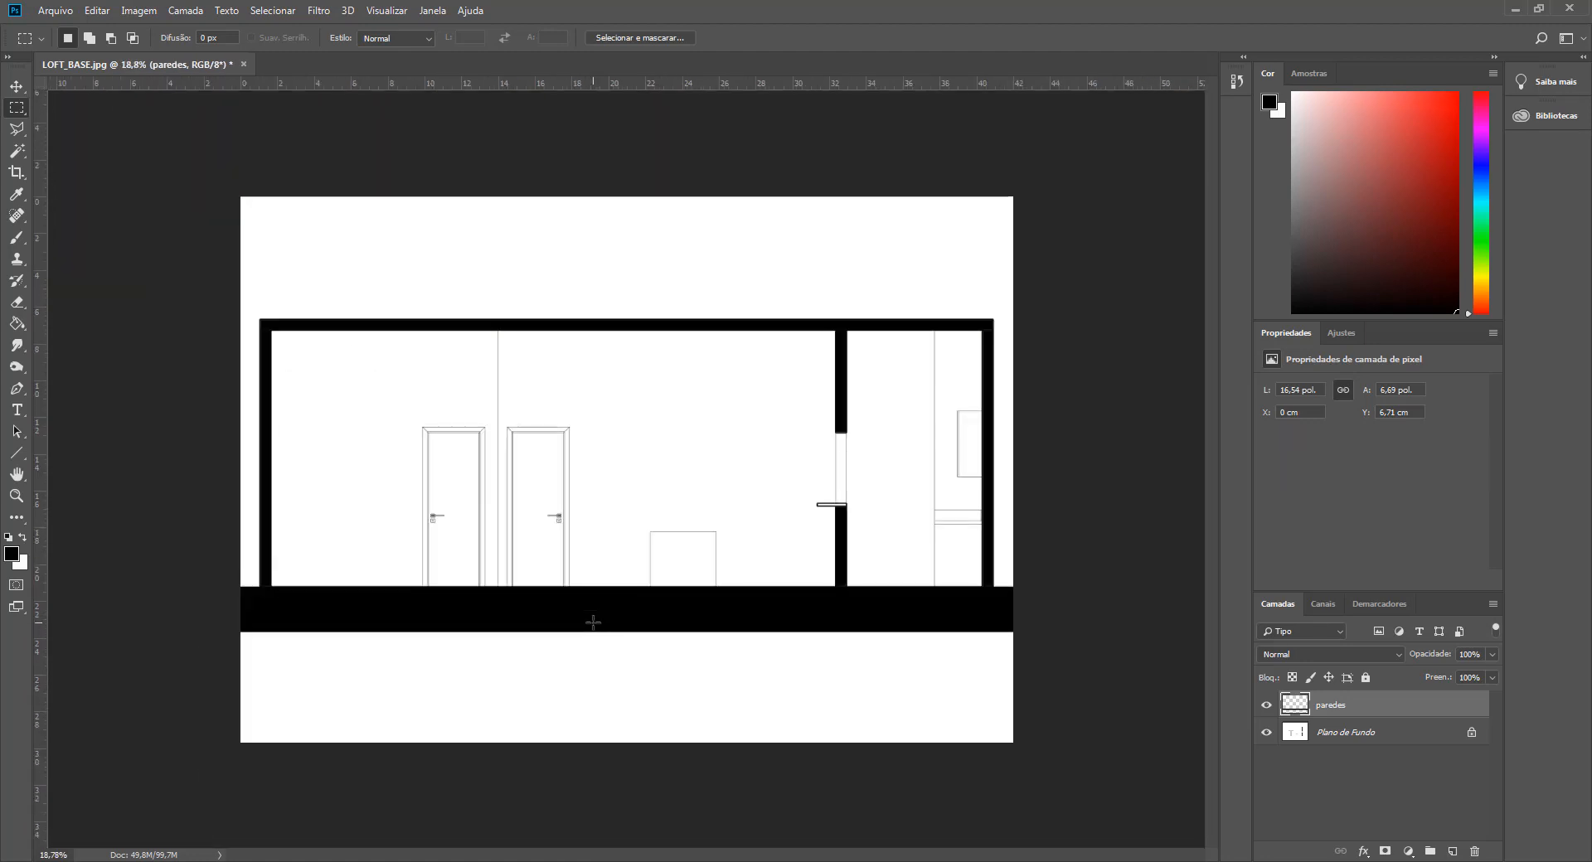
scroll(1052, 810, up, 2)
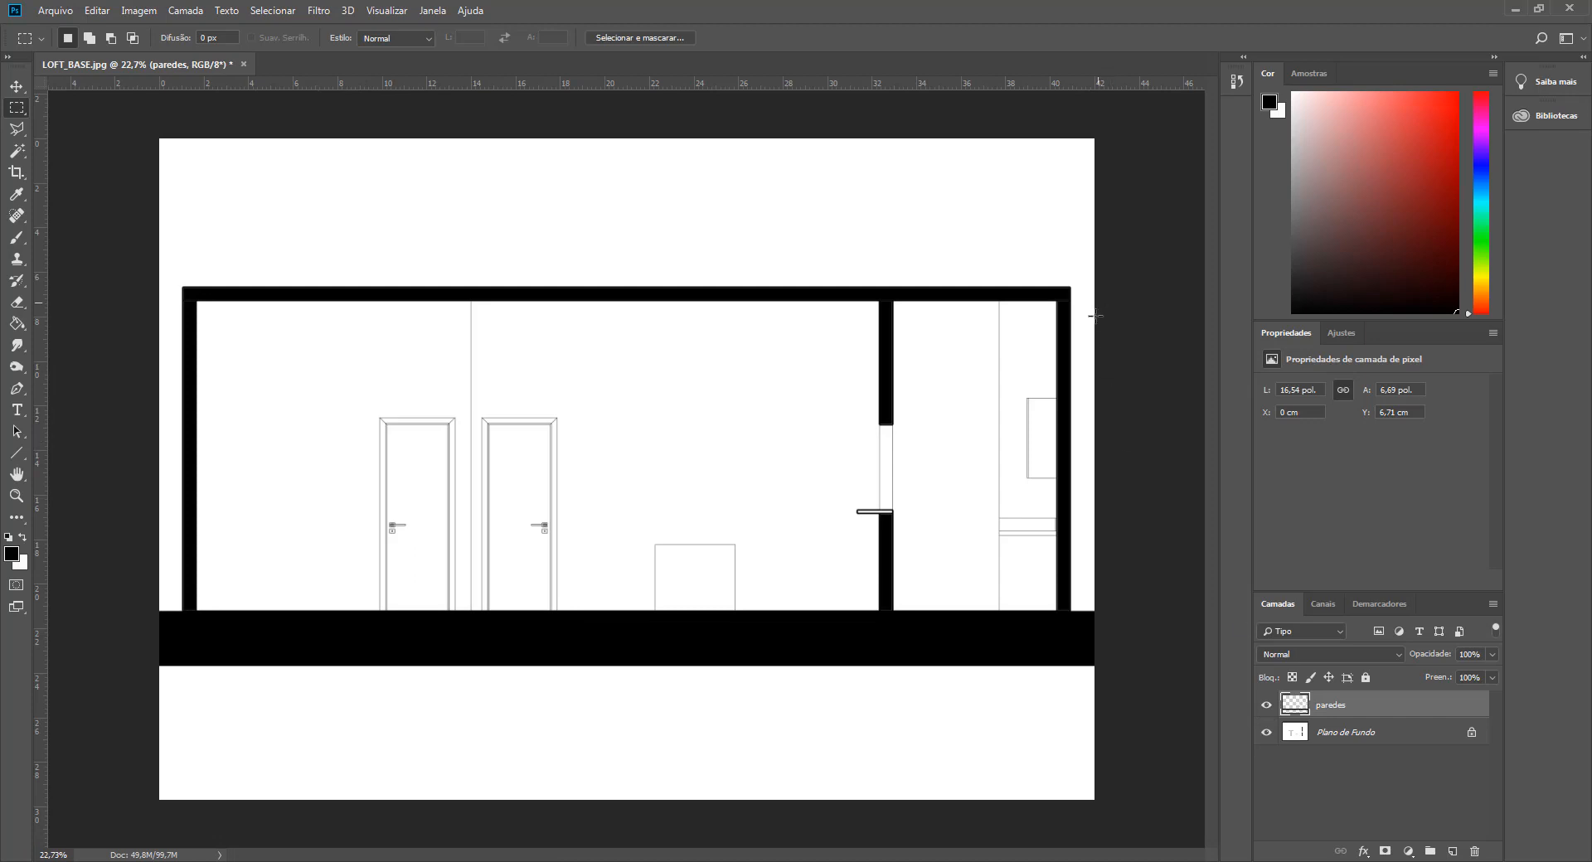
click(1266, 707)
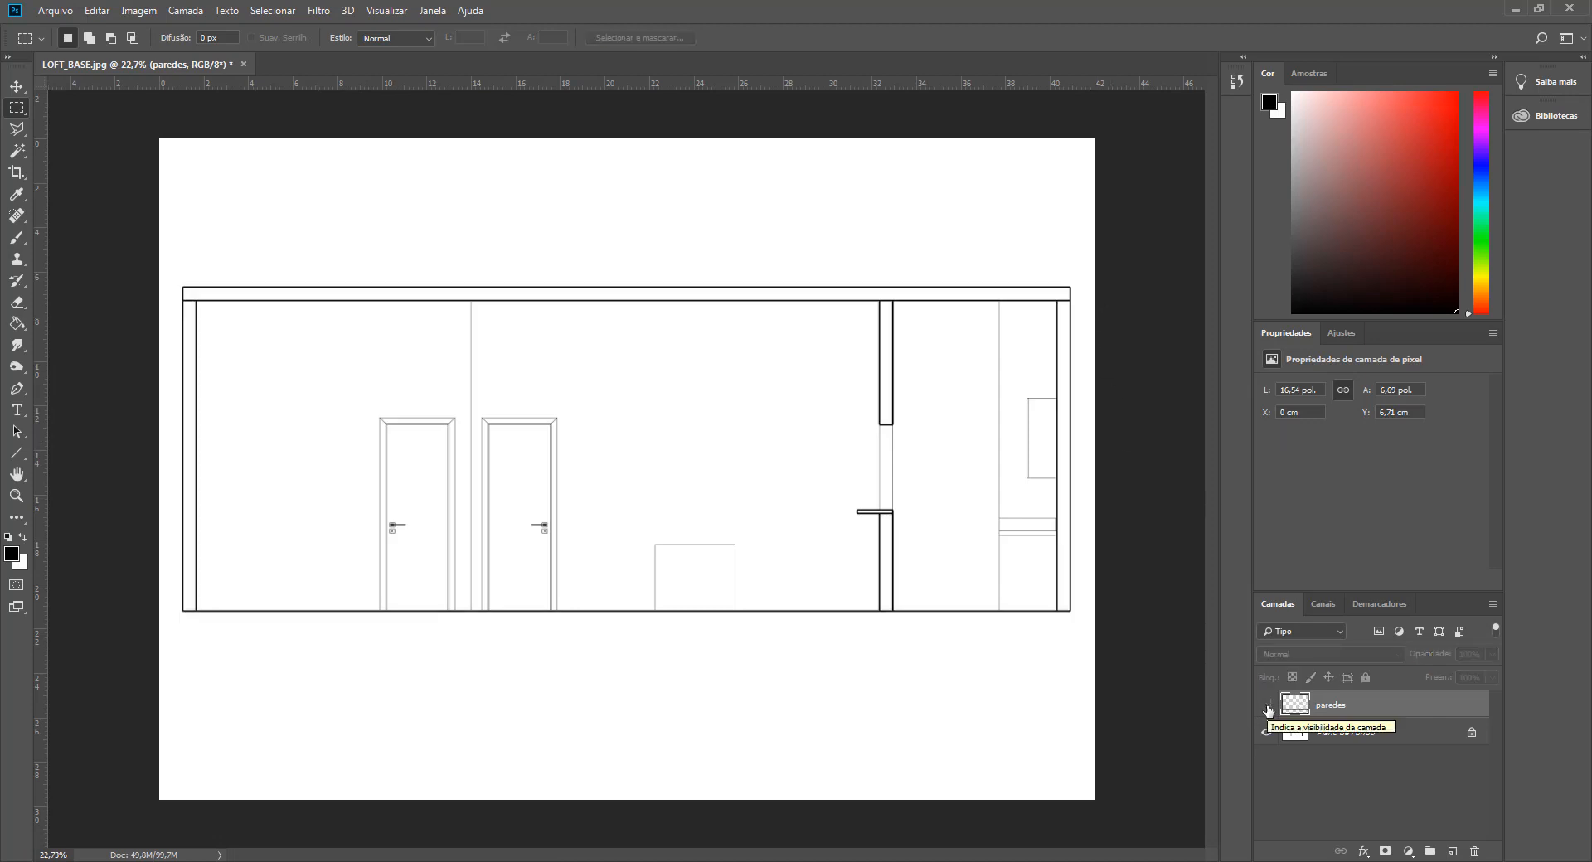
click(1266, 705)
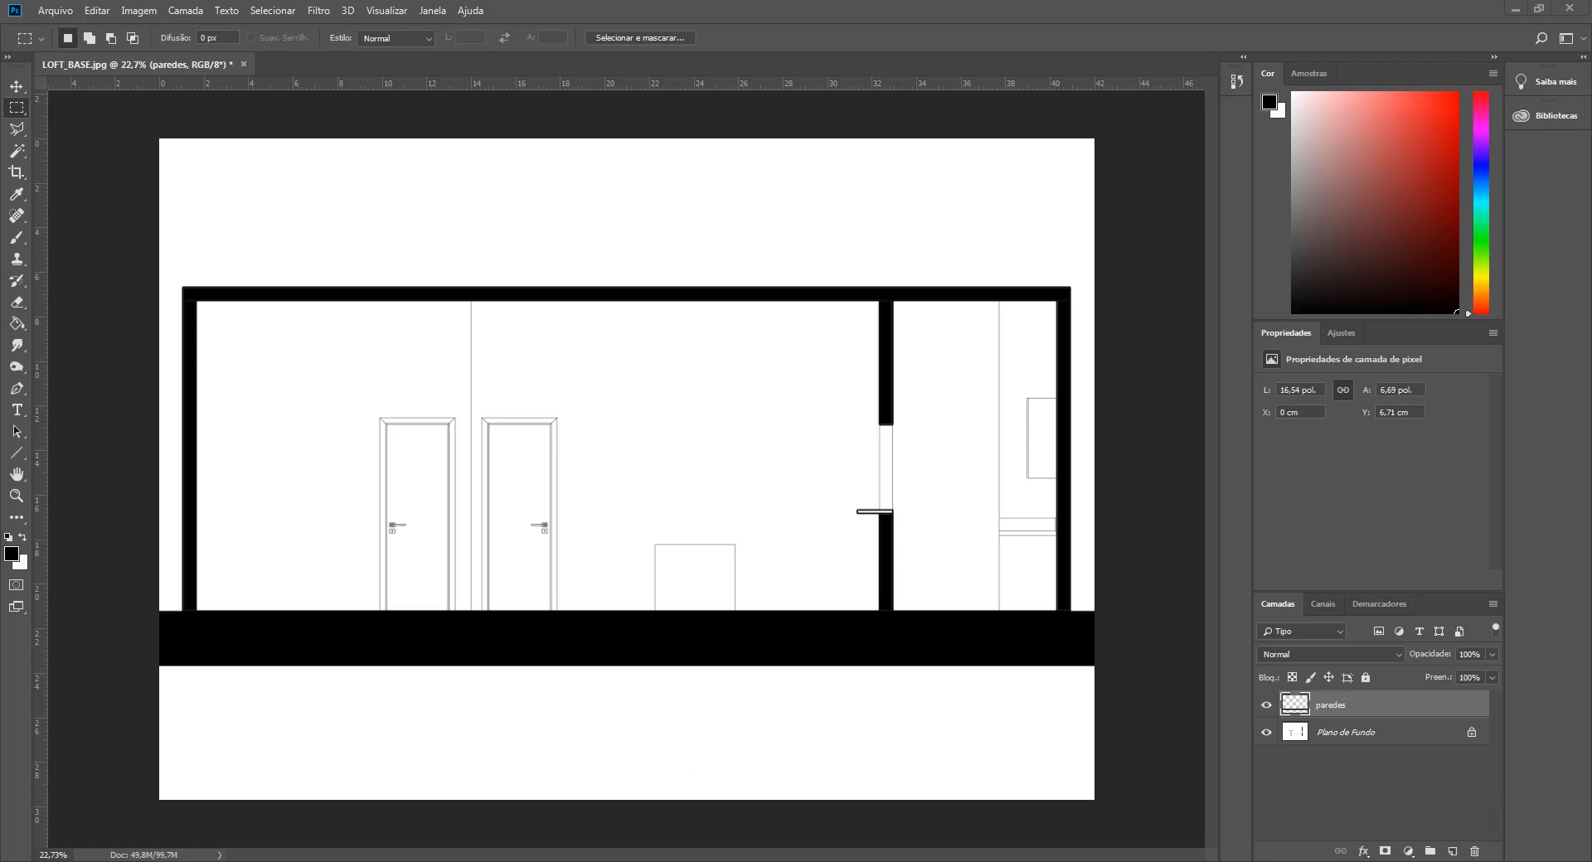
click(622, 788)
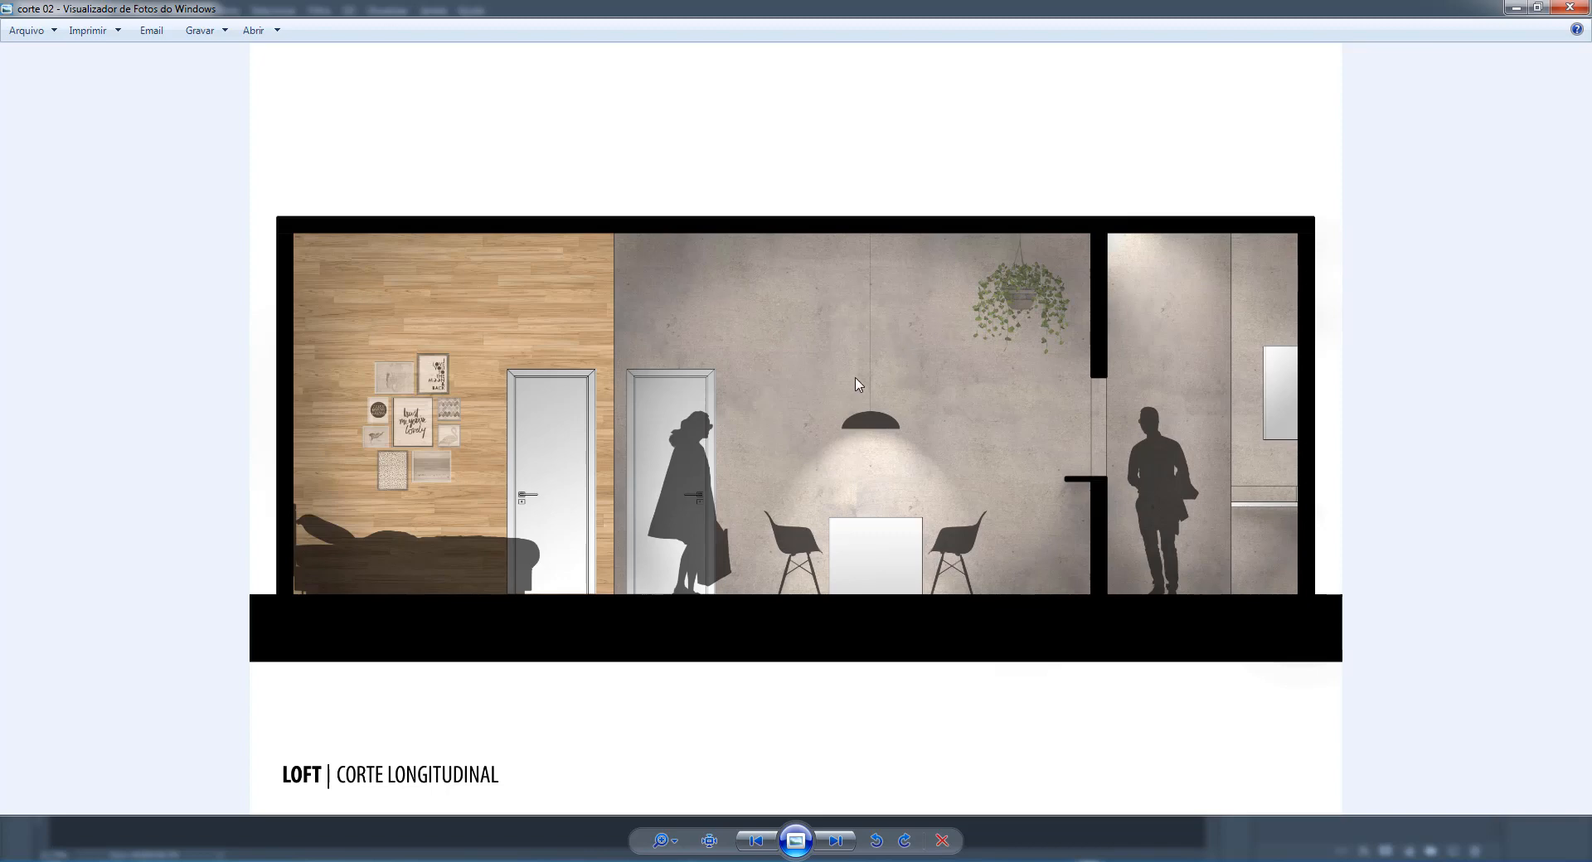
key(alt+Tab)
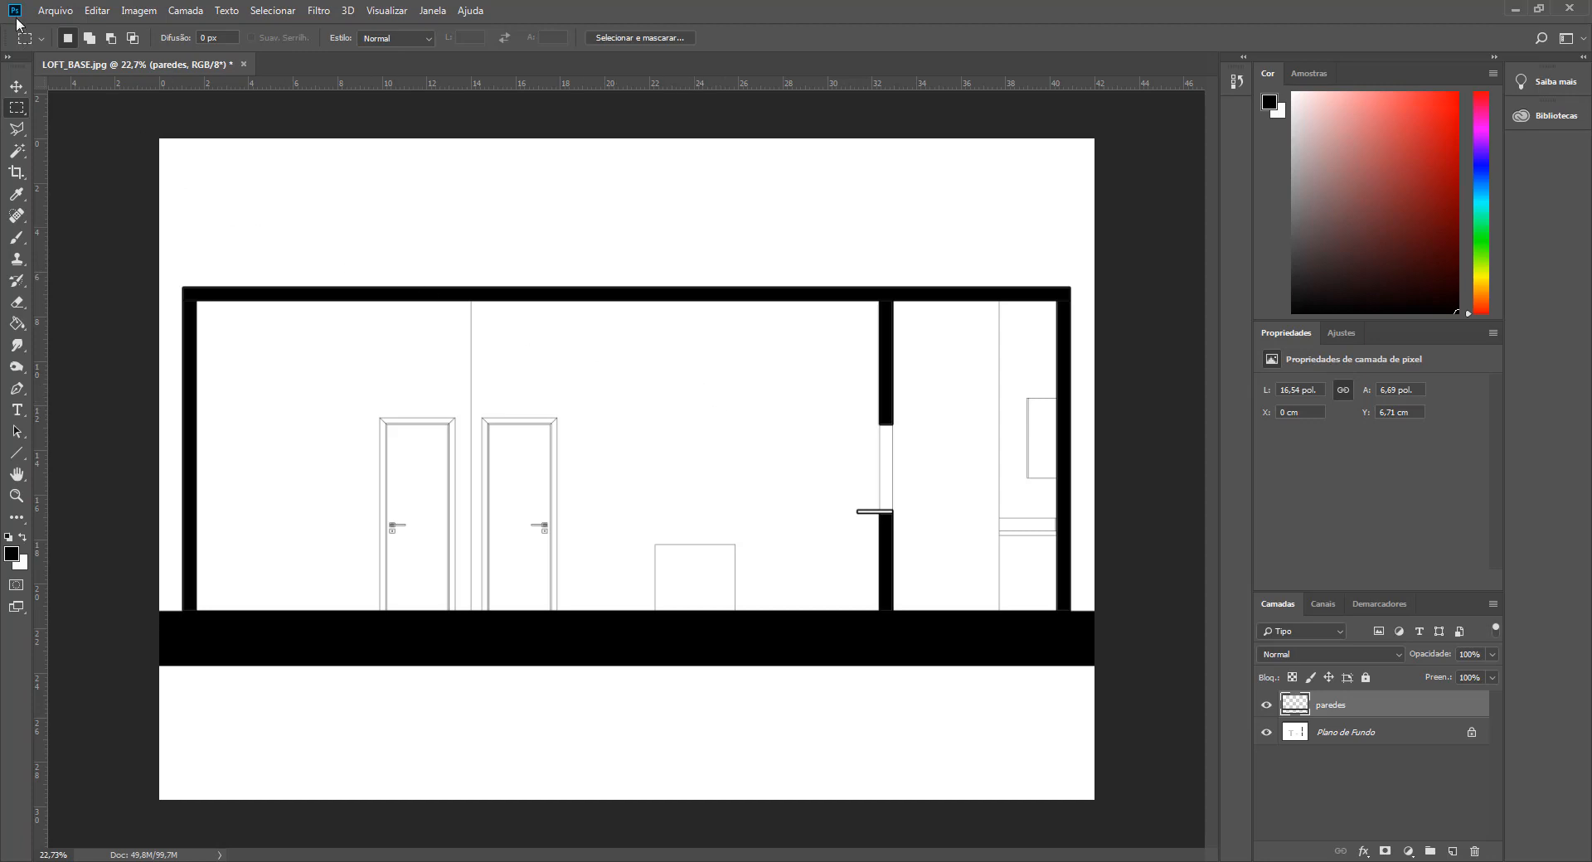
- Open textura.jpg from the 05 - Corte Humanizado folder, assigning the working Adobe RGB (1998) profile
click(45, 12)
click(62, 46)
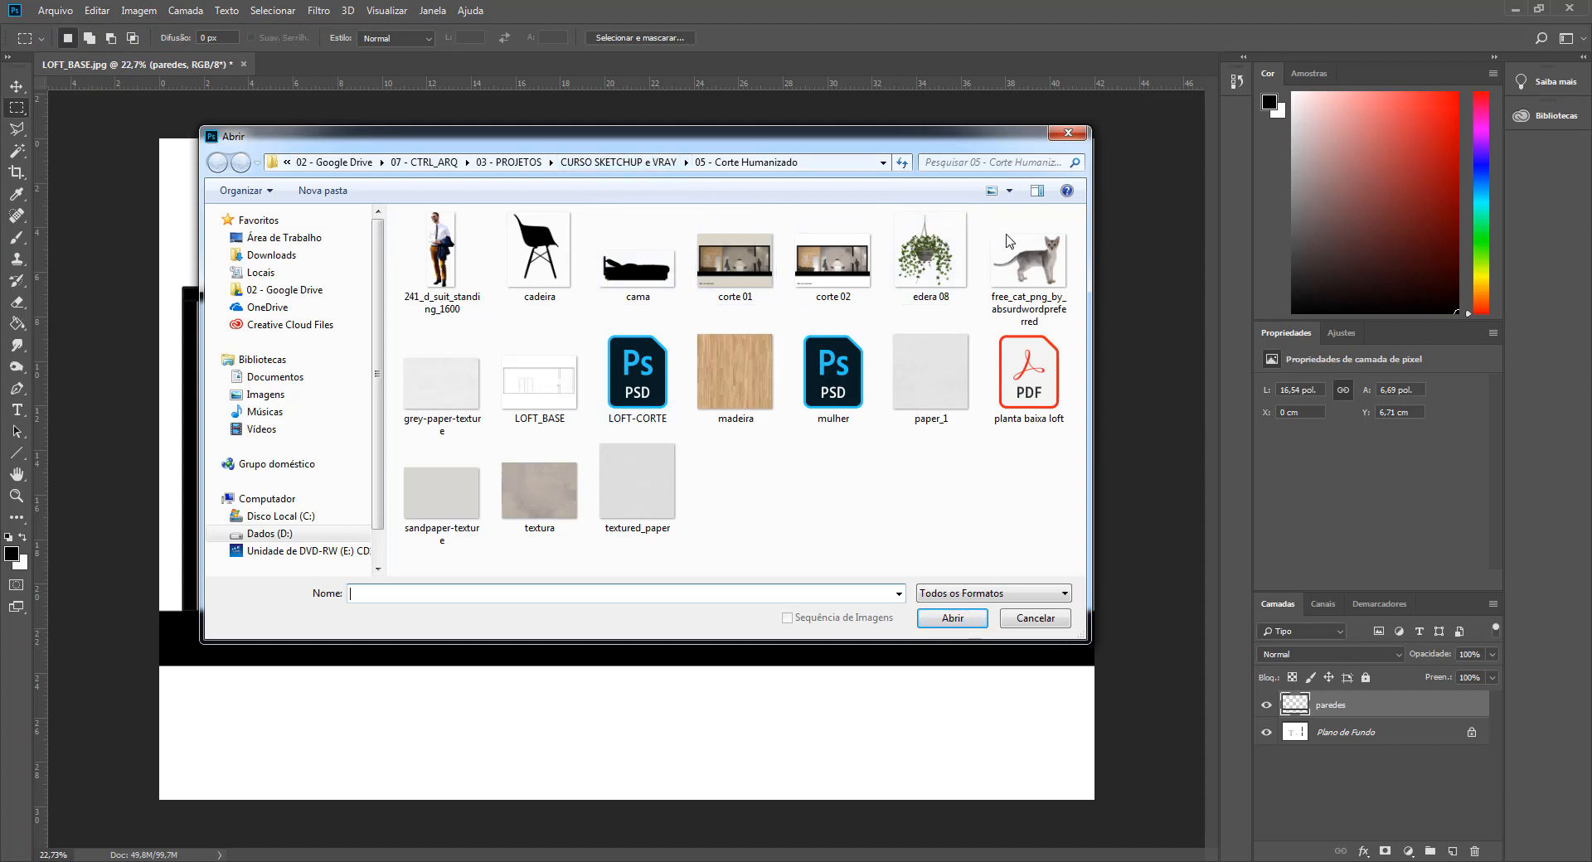
click(519, 513)
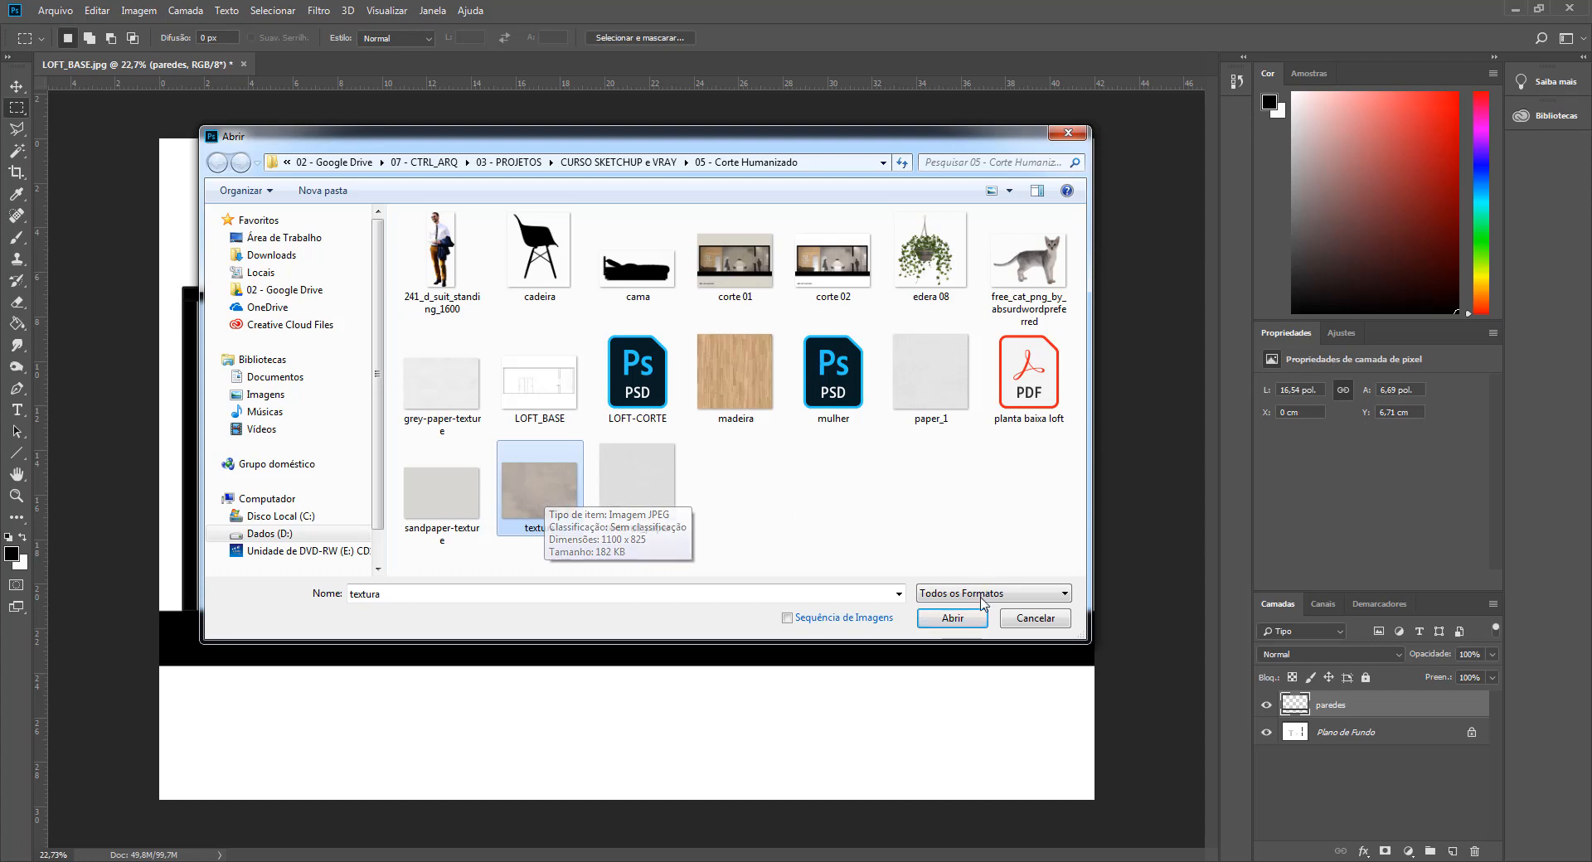
click(953, 618)
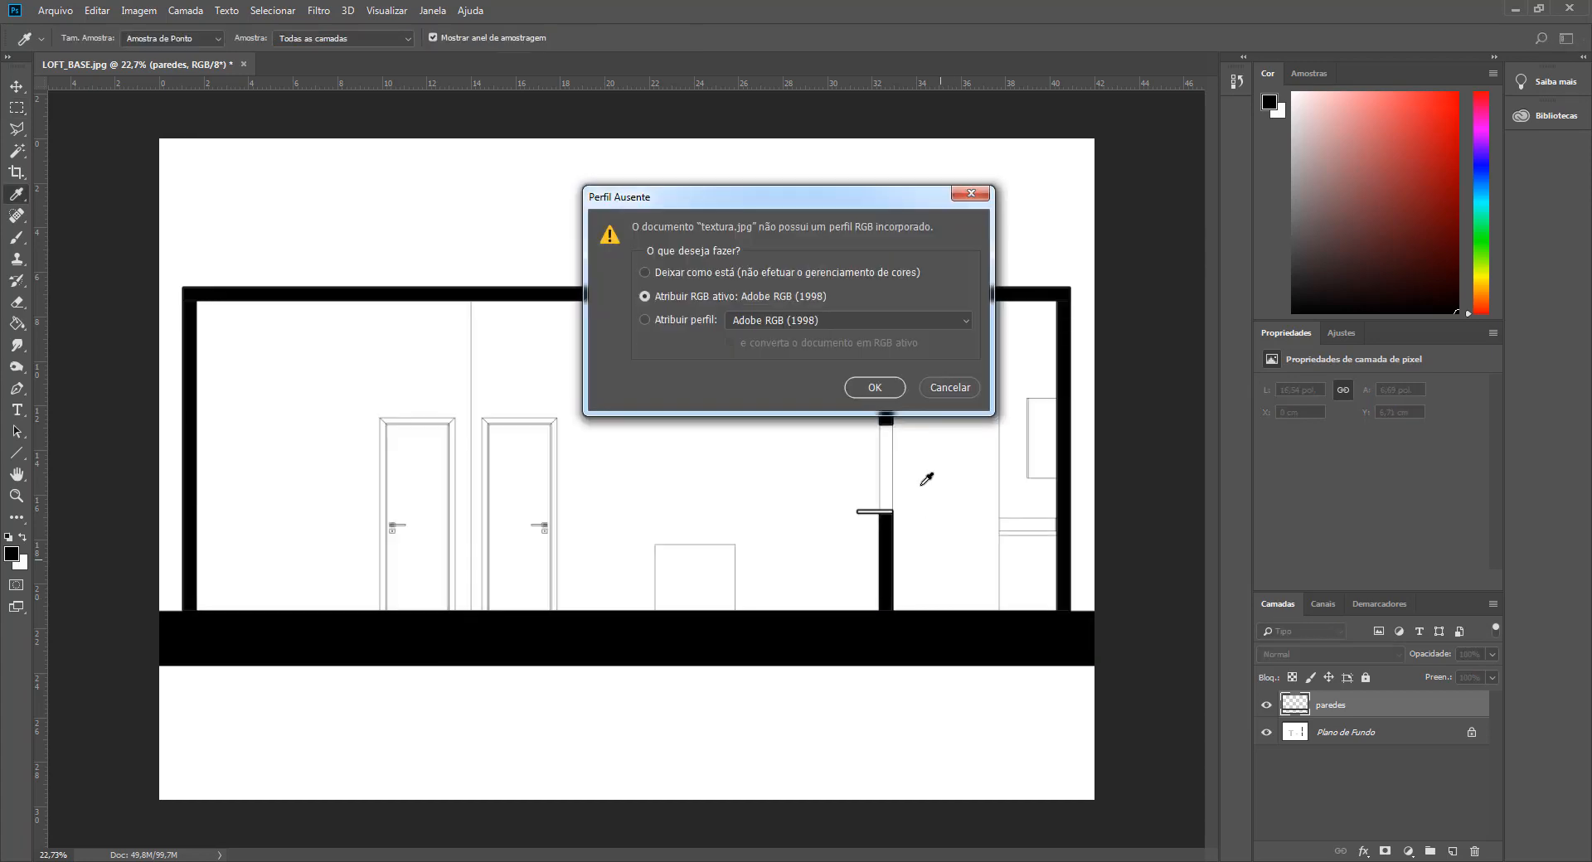
click(875, 388)
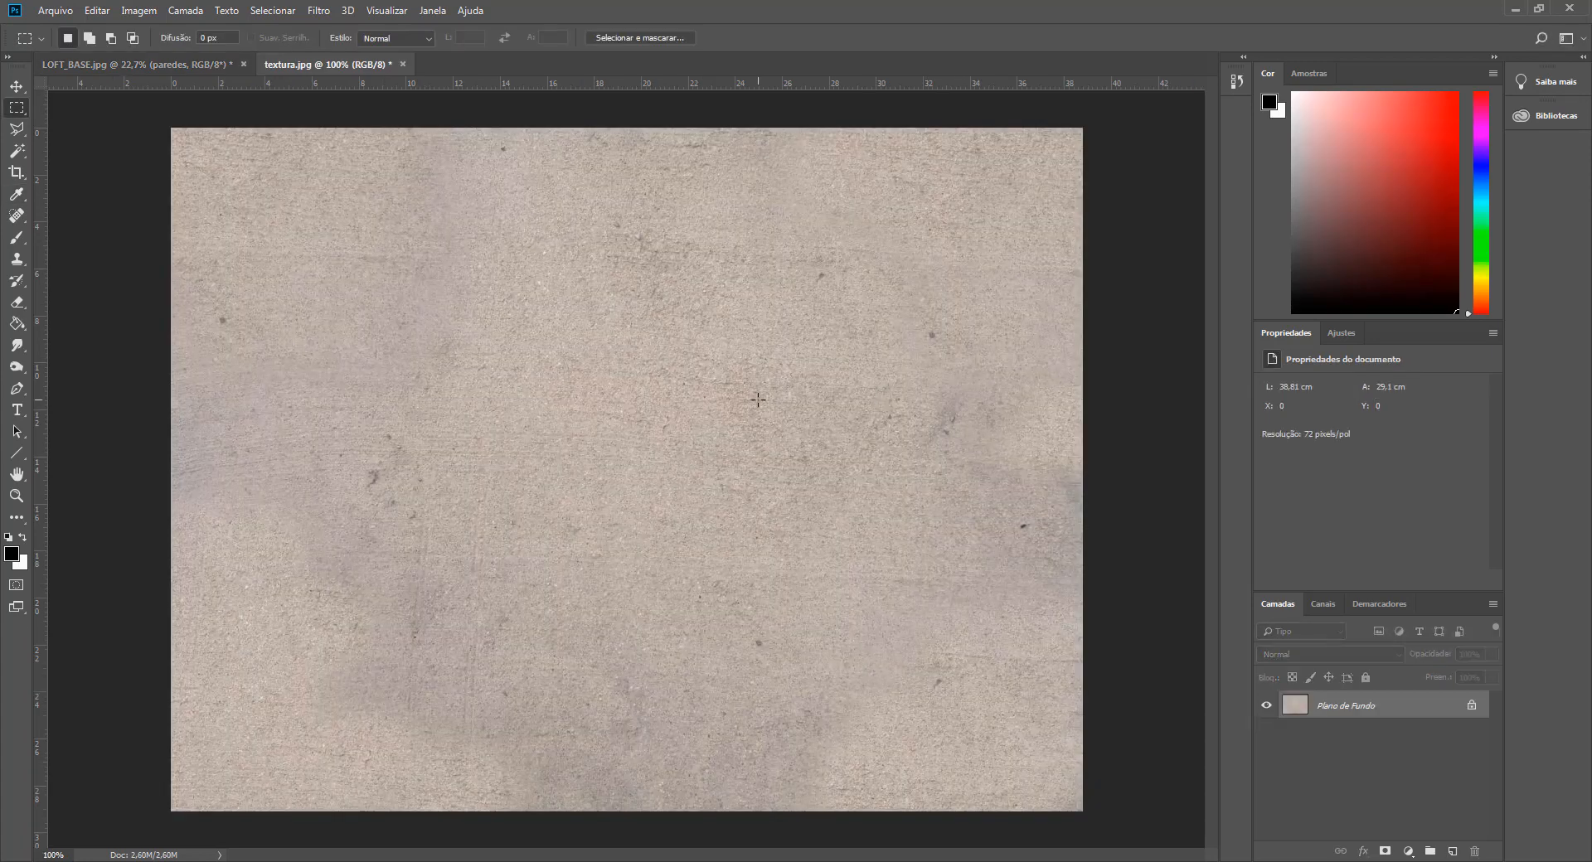
click(55, 10)
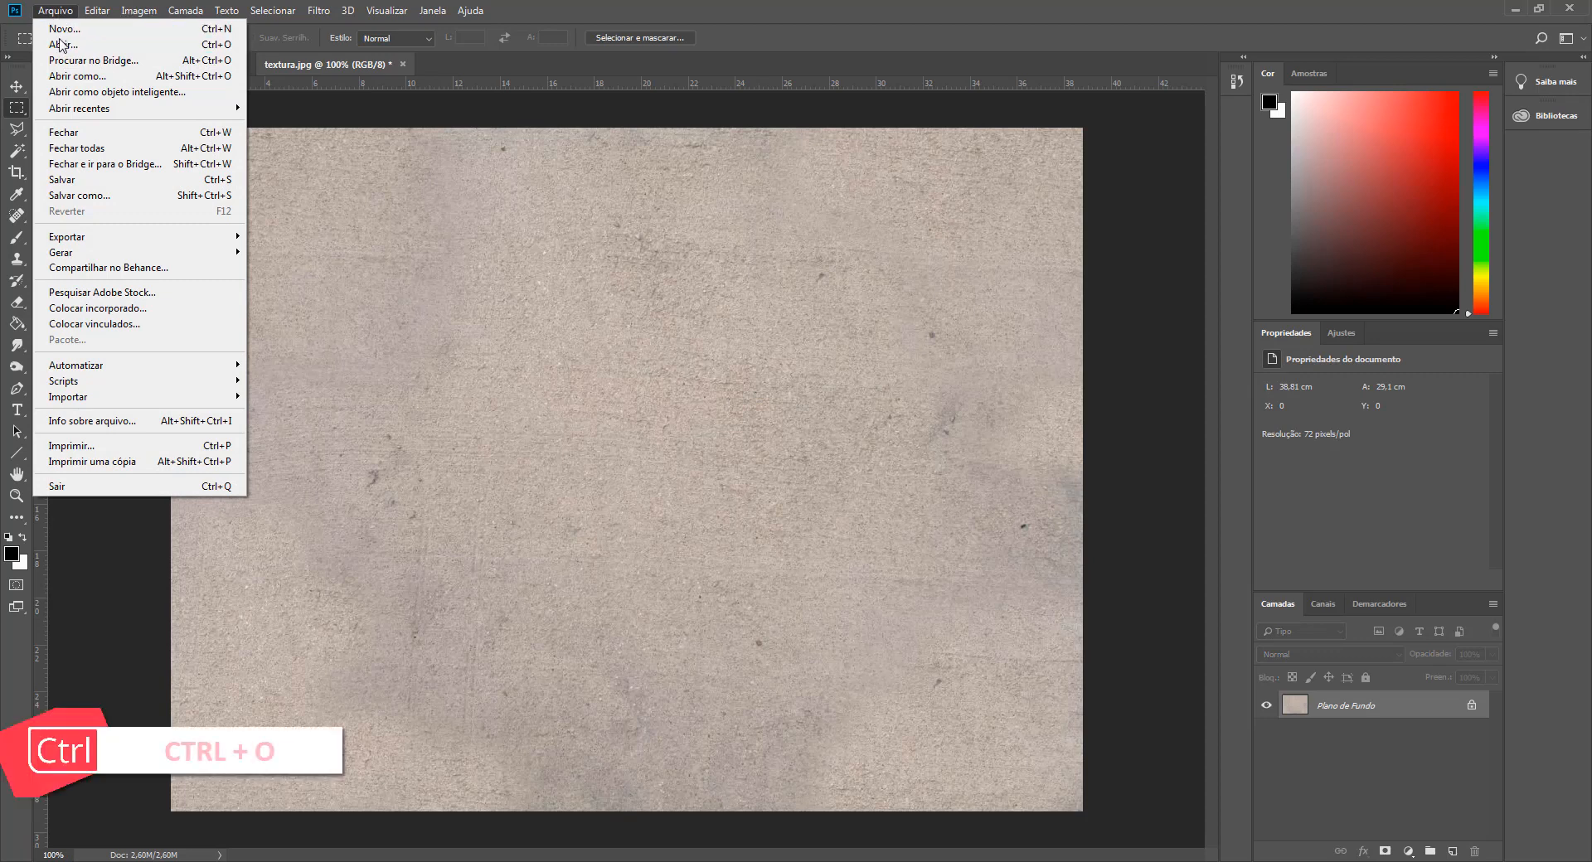
click(56, 11)
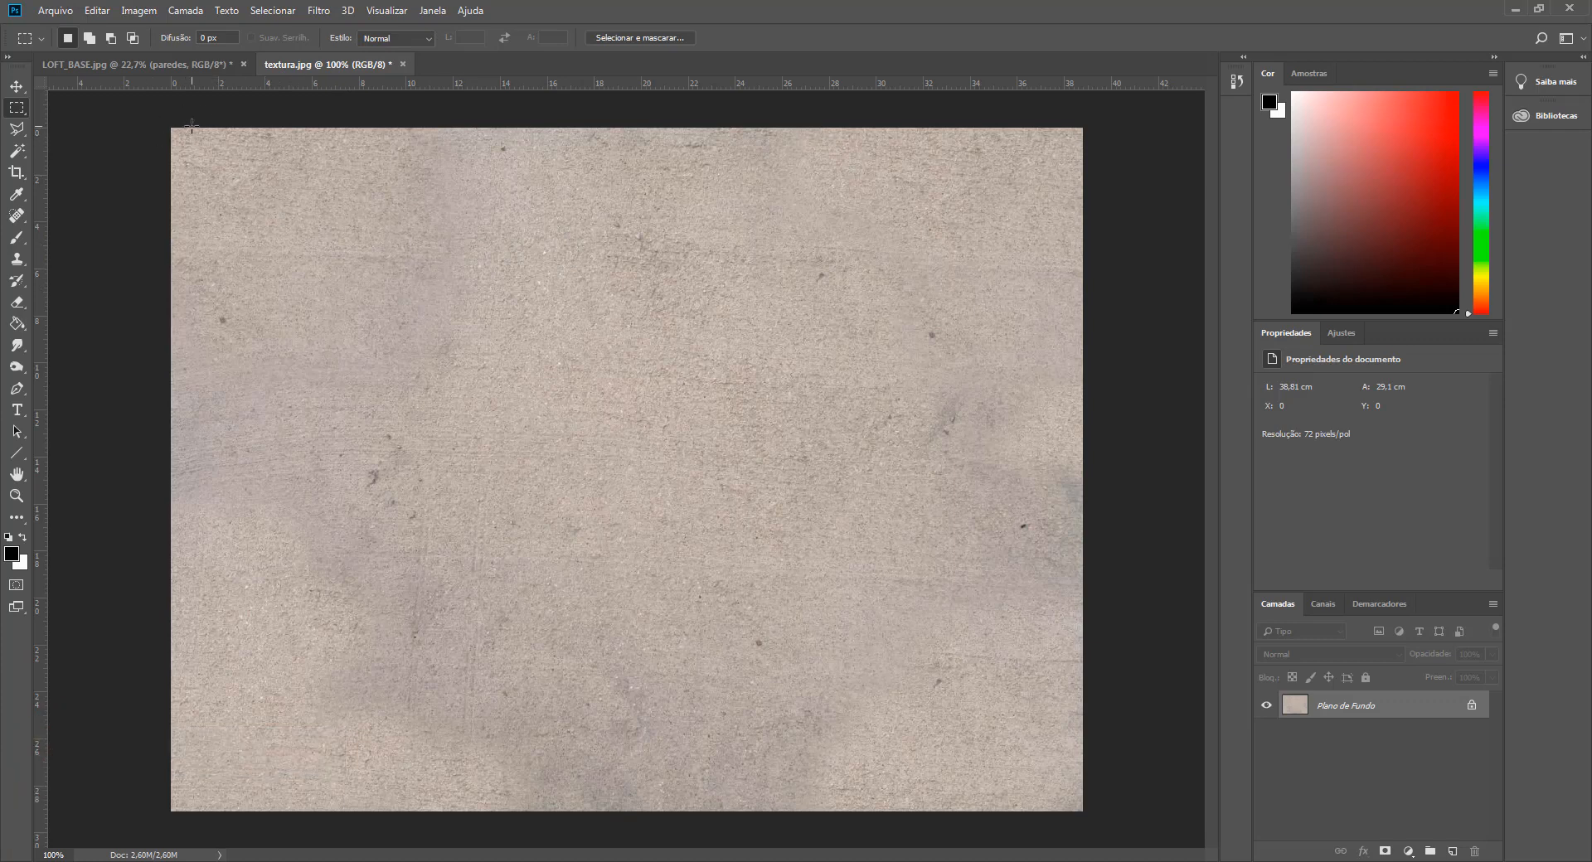
- Move the concrete texture into LOFT_BASE with its colours converted, and place it against the ceiling slab above the right-hand door
click(17, 86)
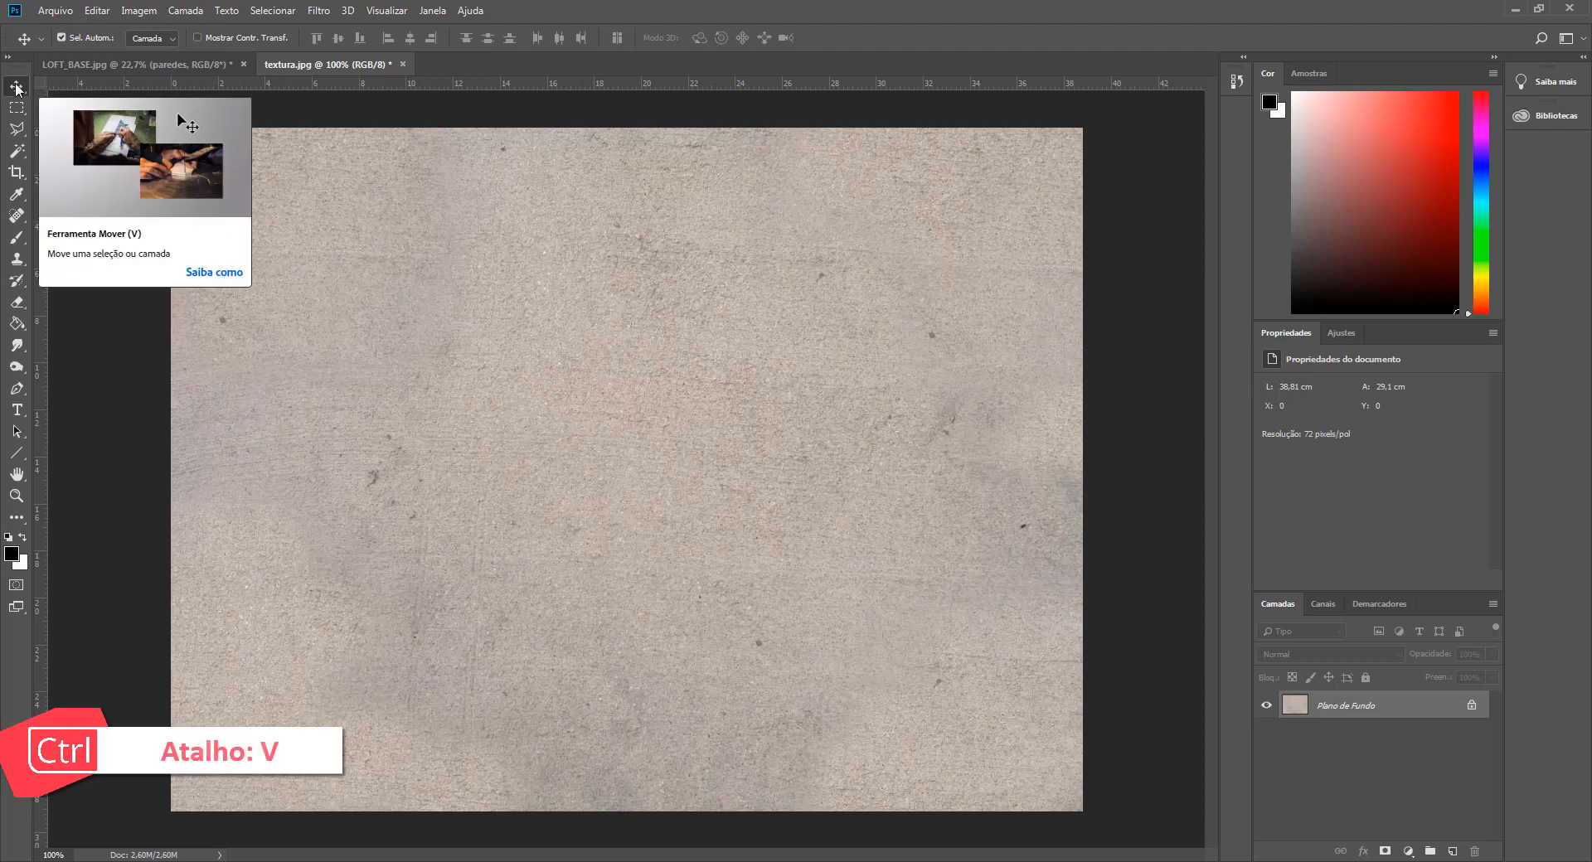
drag(452, 269, 638, 444)
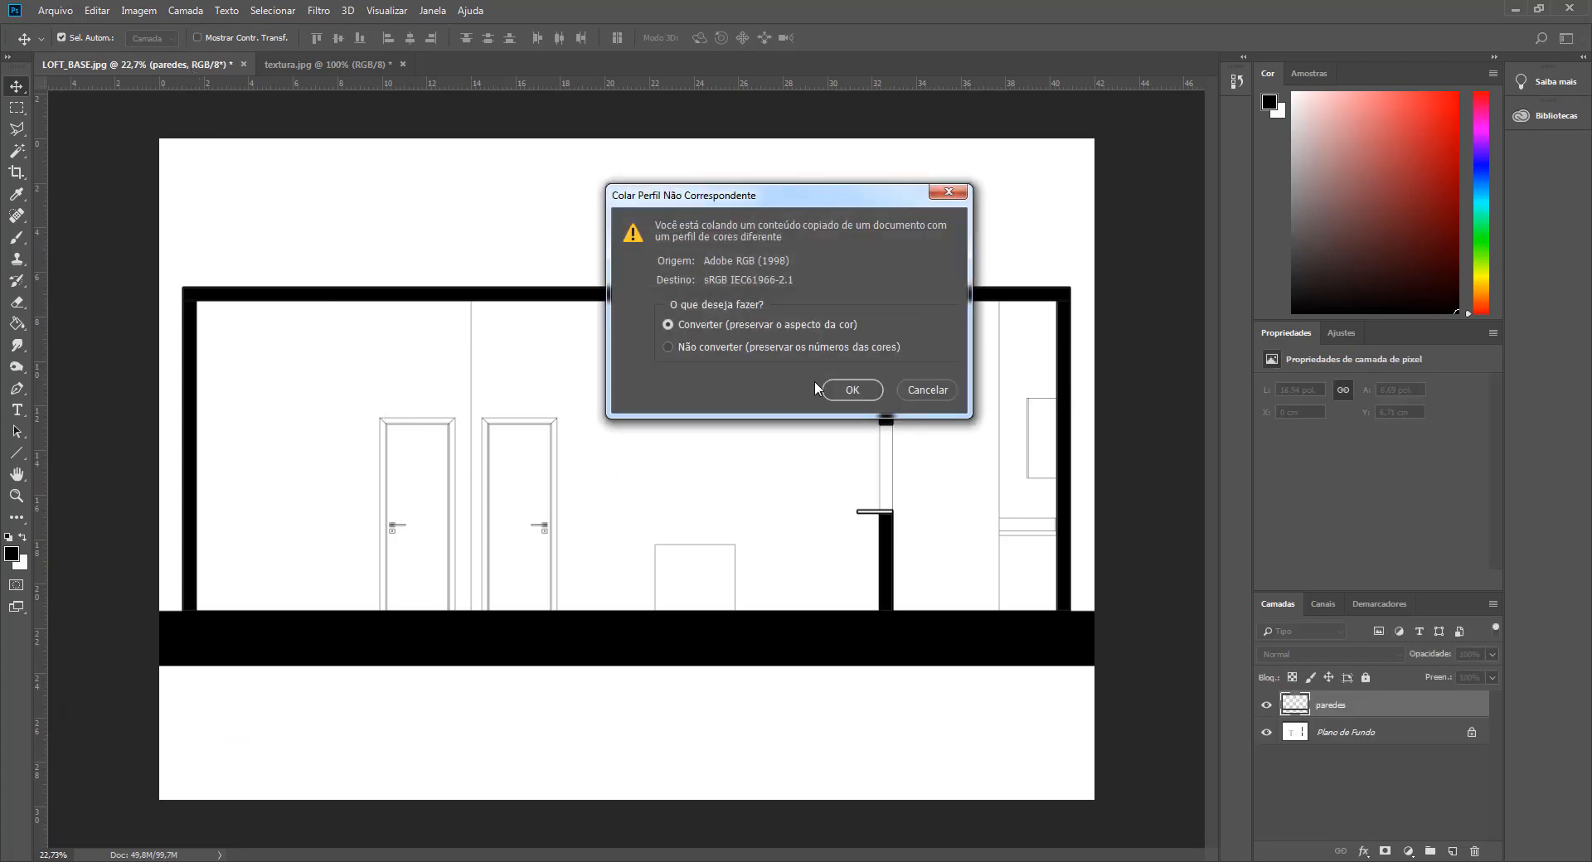
click(852, 359)
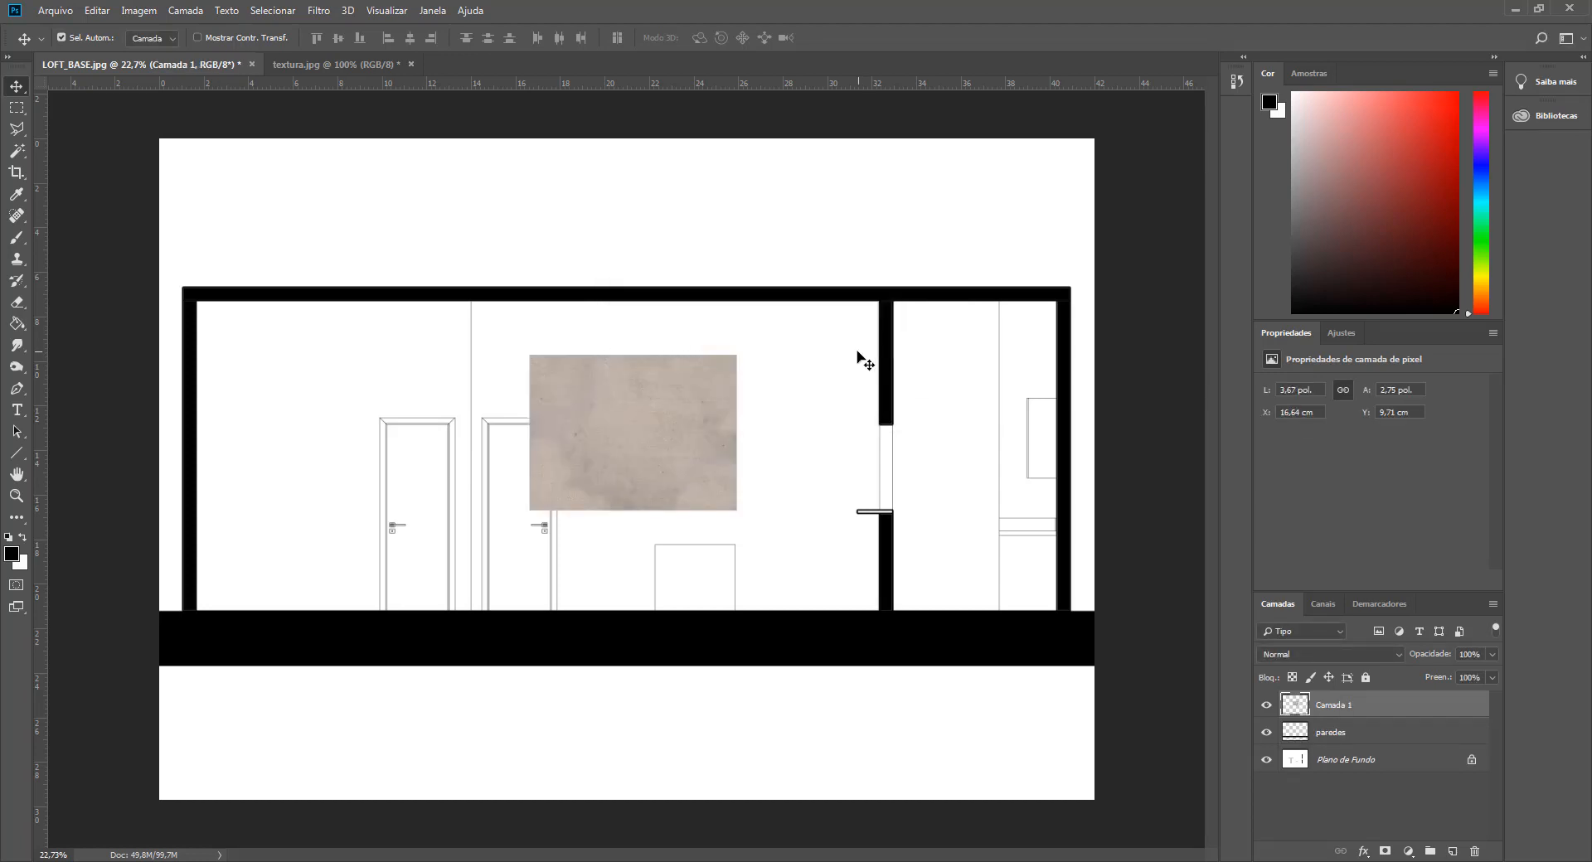
drag(670, 388, 552, 365)
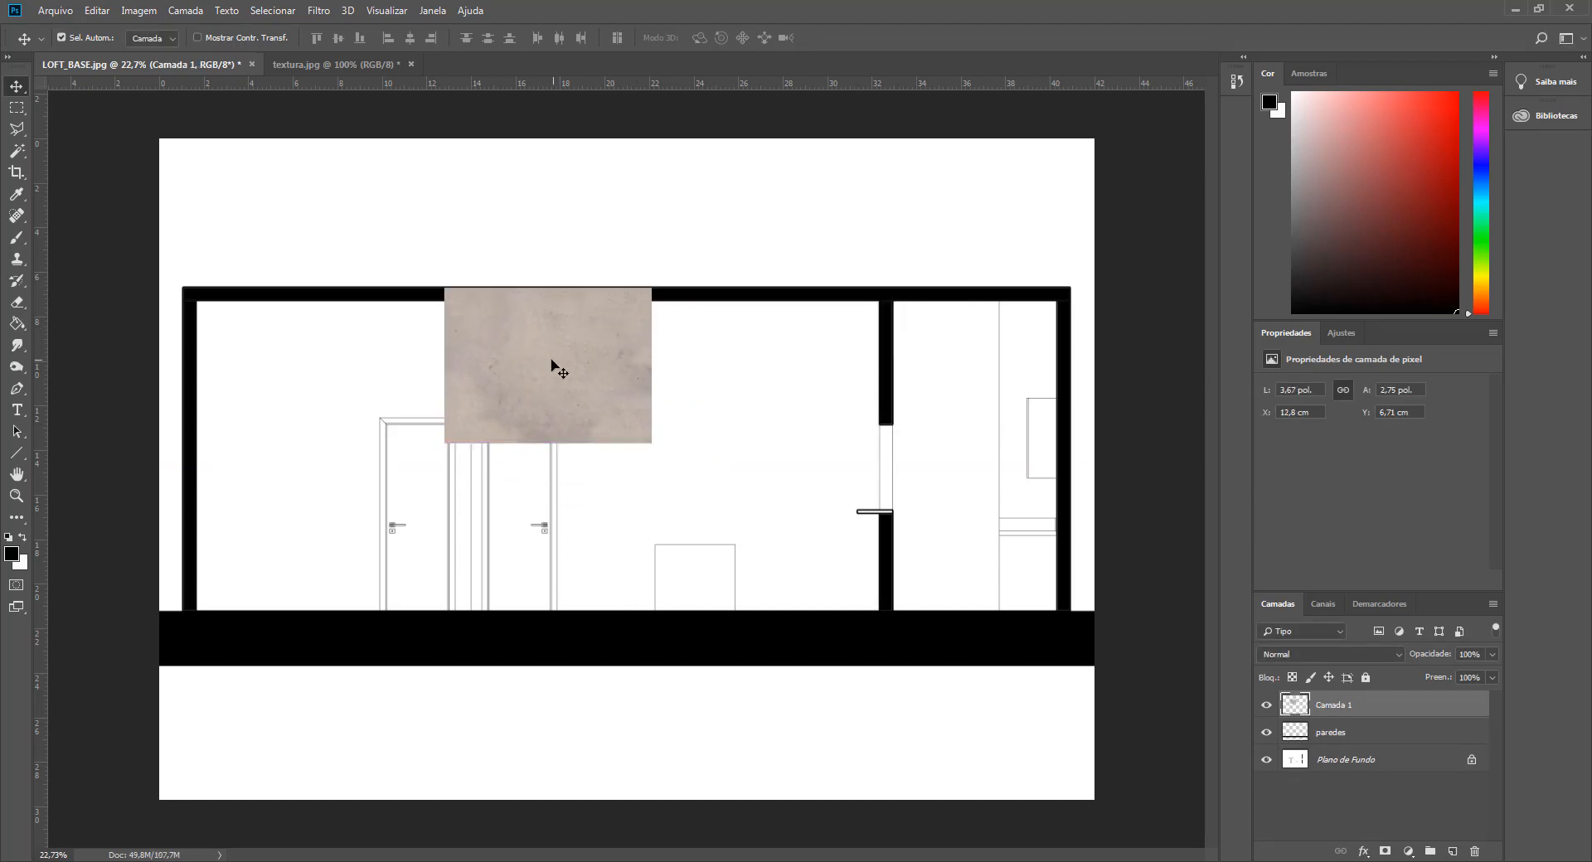
- Copy the whole textura.jpg image, paste it into LOFT_BASE with converted colours, and place it beside the first texture piece
click(294, 64)
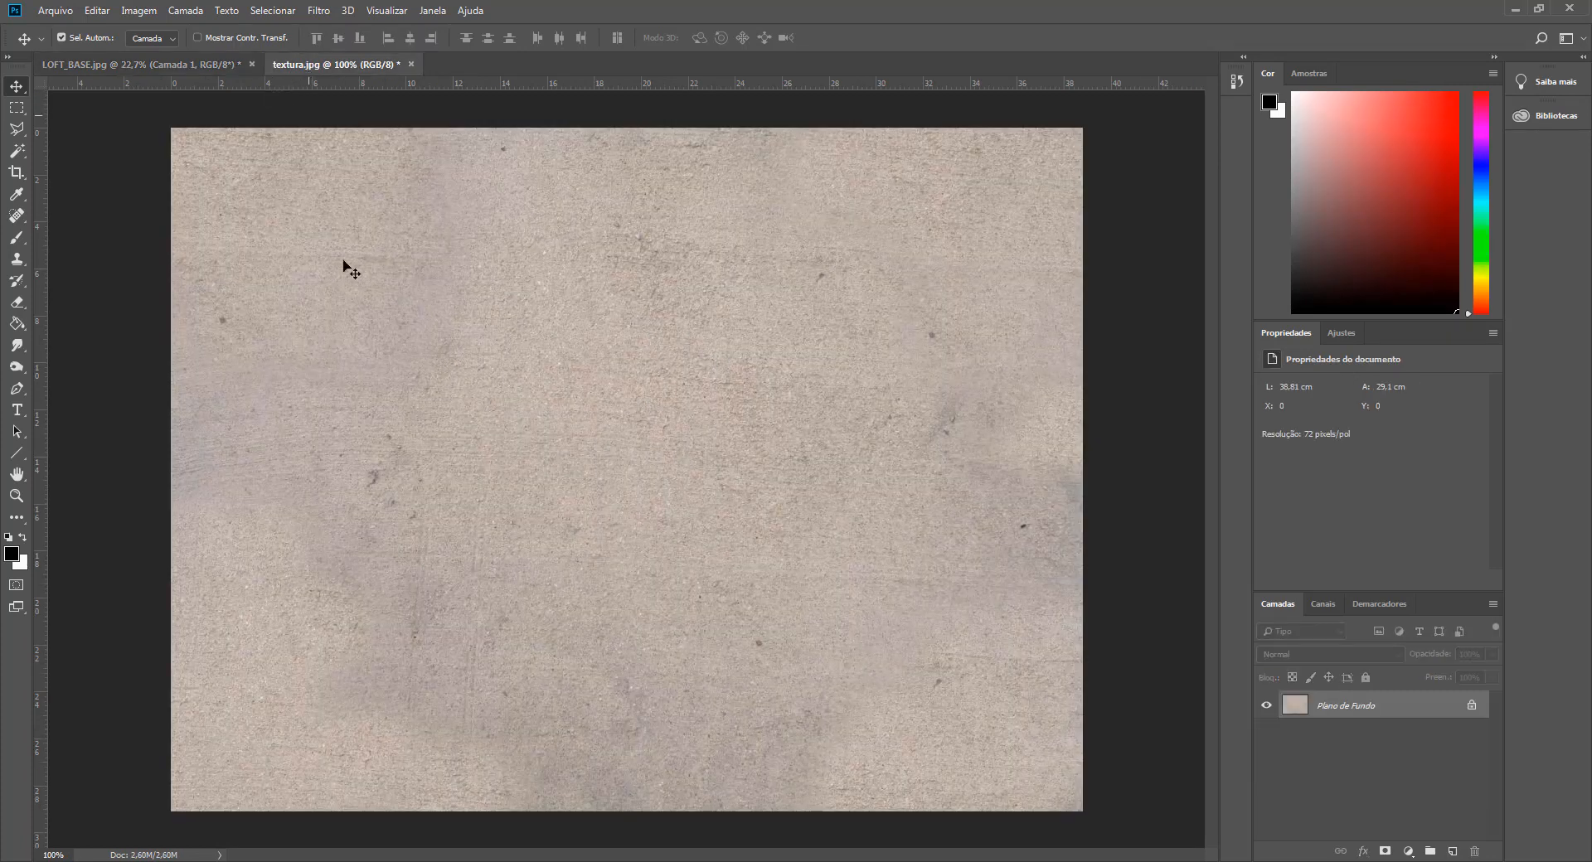
key(ctrl+a)
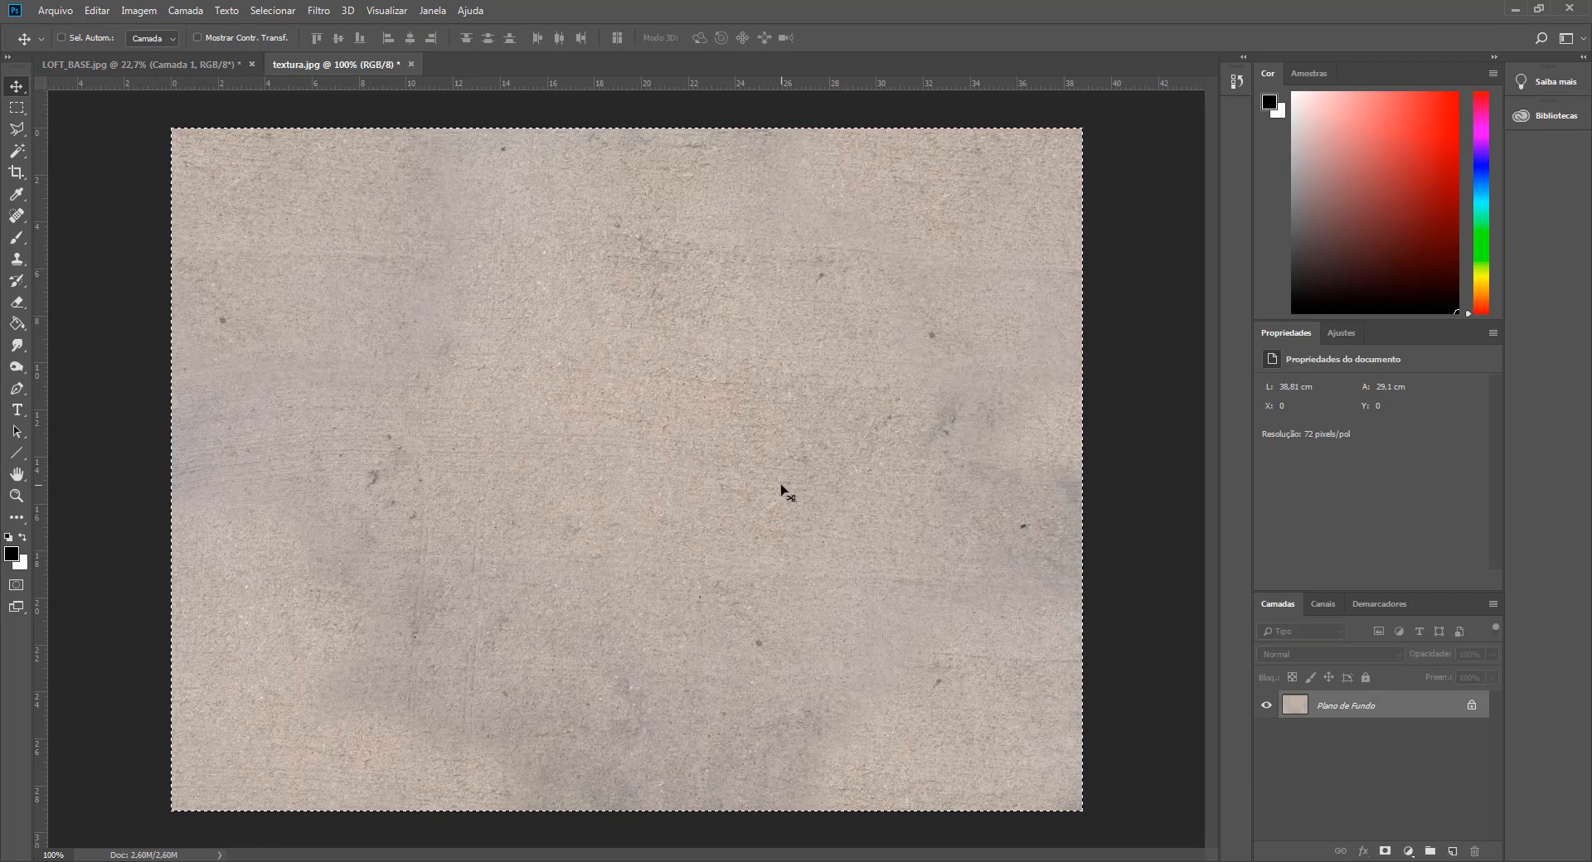
click(171, 65)
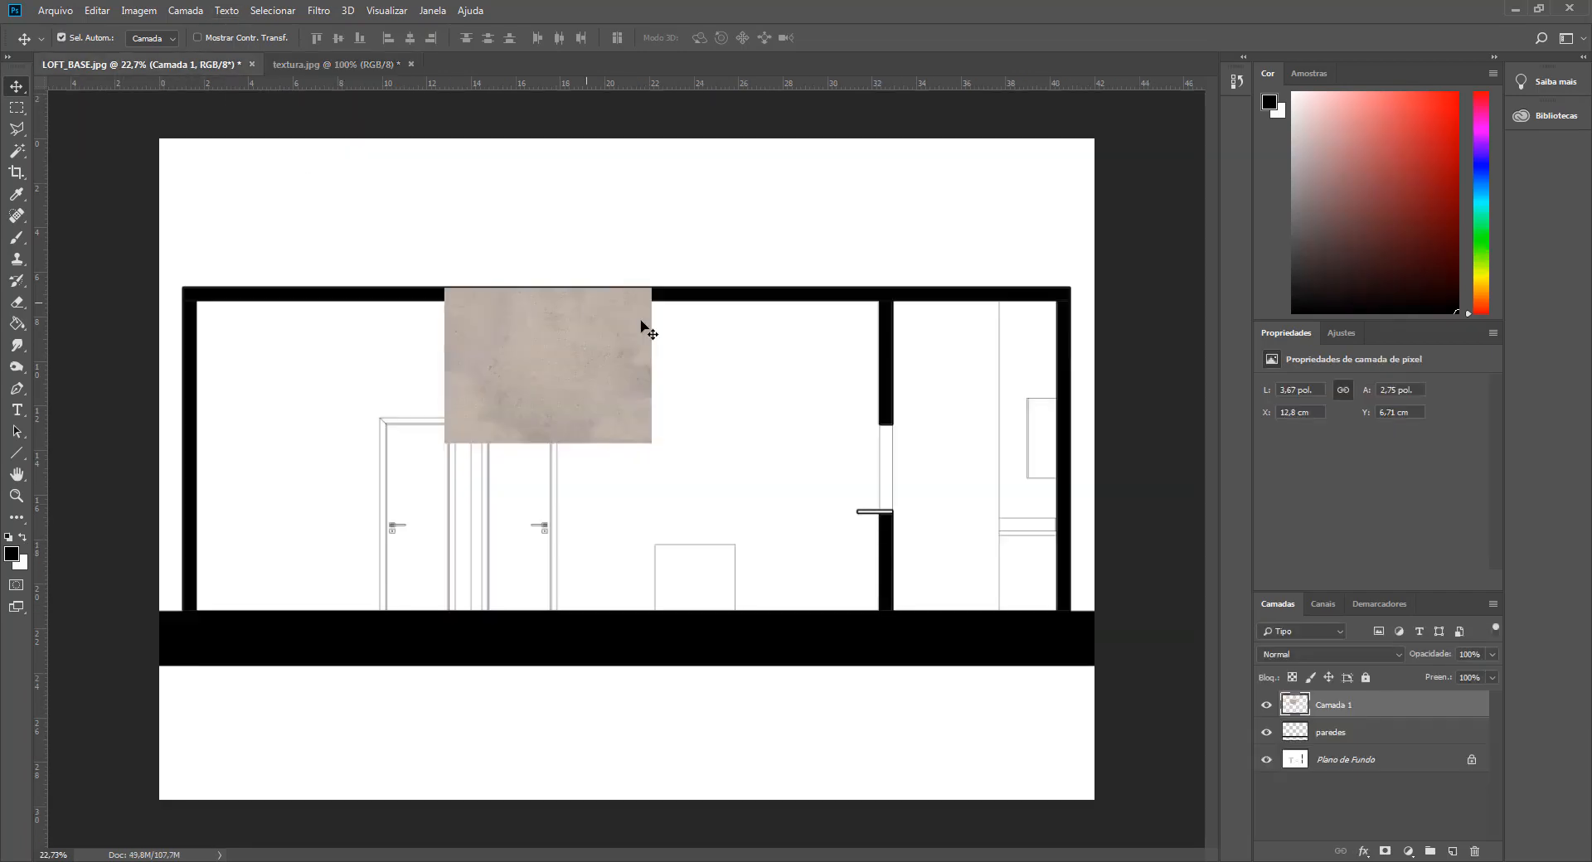
key(ctrl+v)
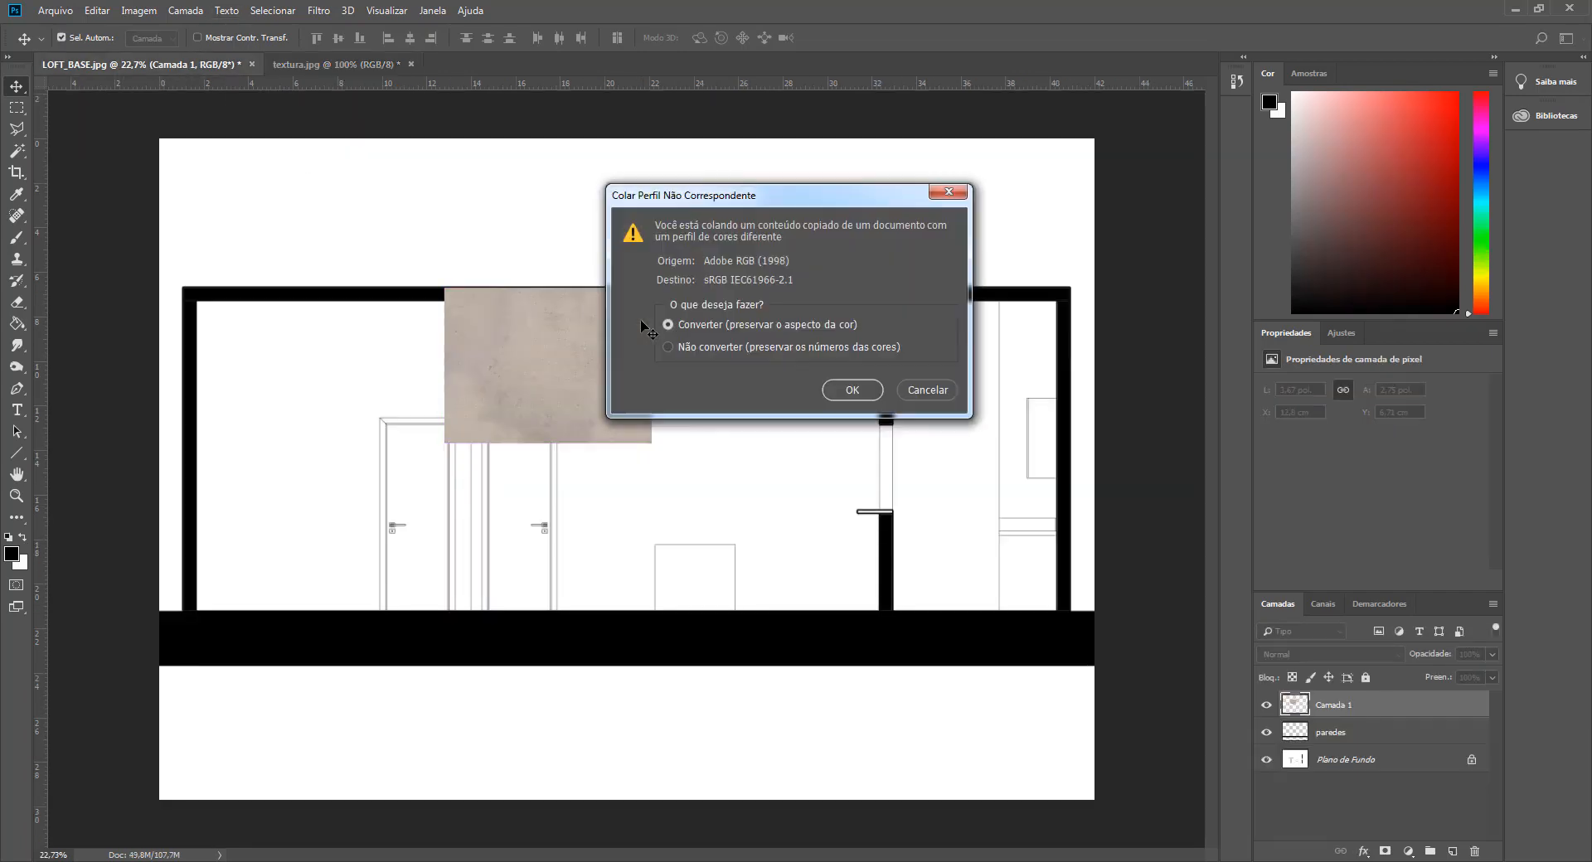
click(846, 389)
click(845, 361)
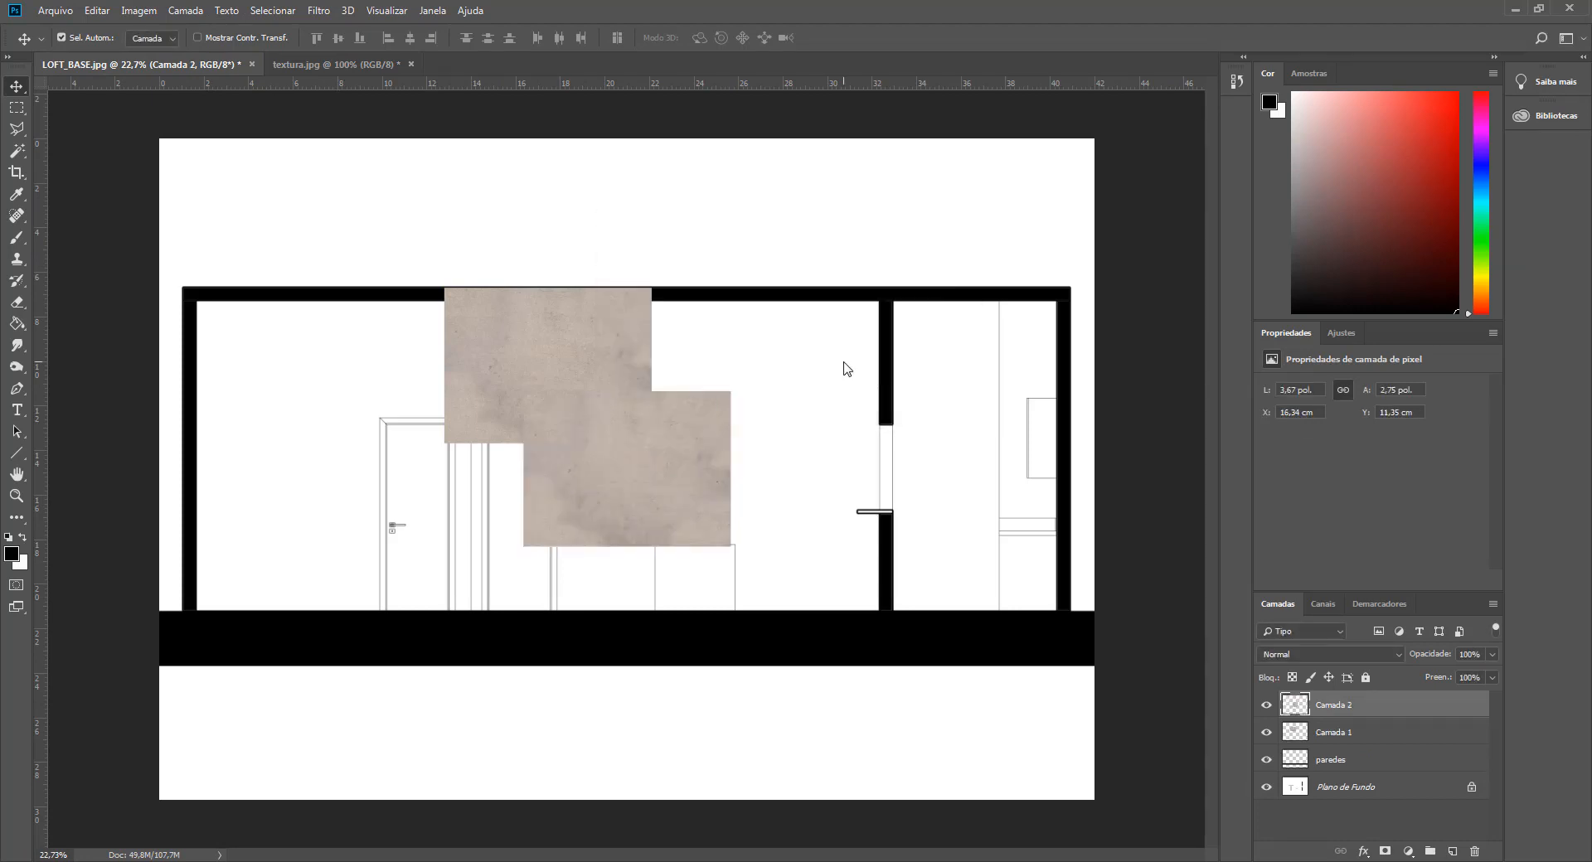
drag(657, 483, 797, 377)
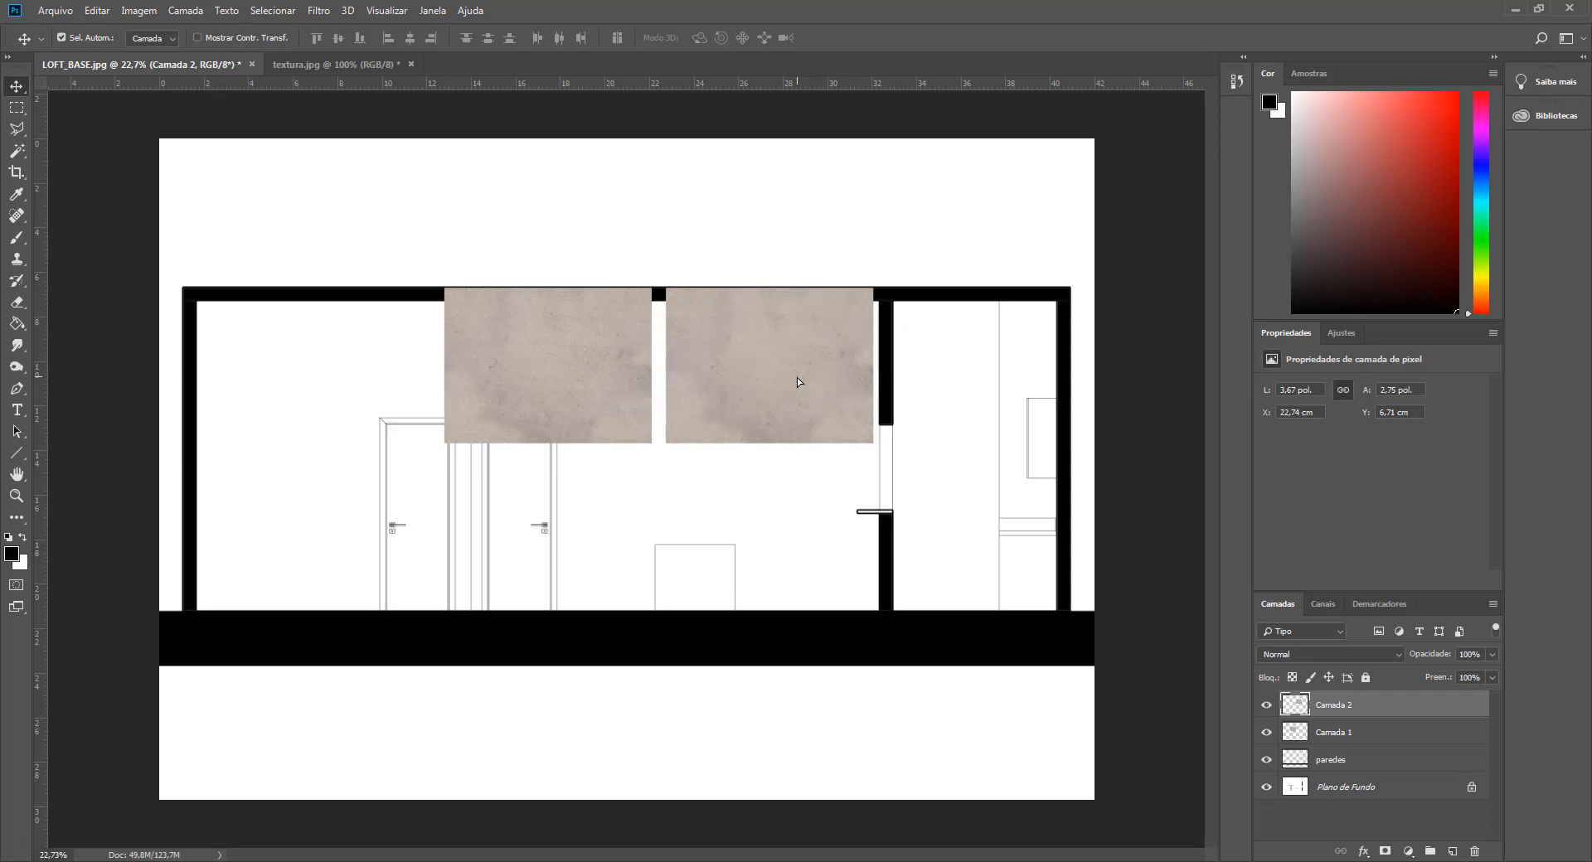
- Place the textura file from the 05 - Corte Humanizado Explorer folder into LOFT_BASE as an embedded smart object
mouse_move(199, 861)
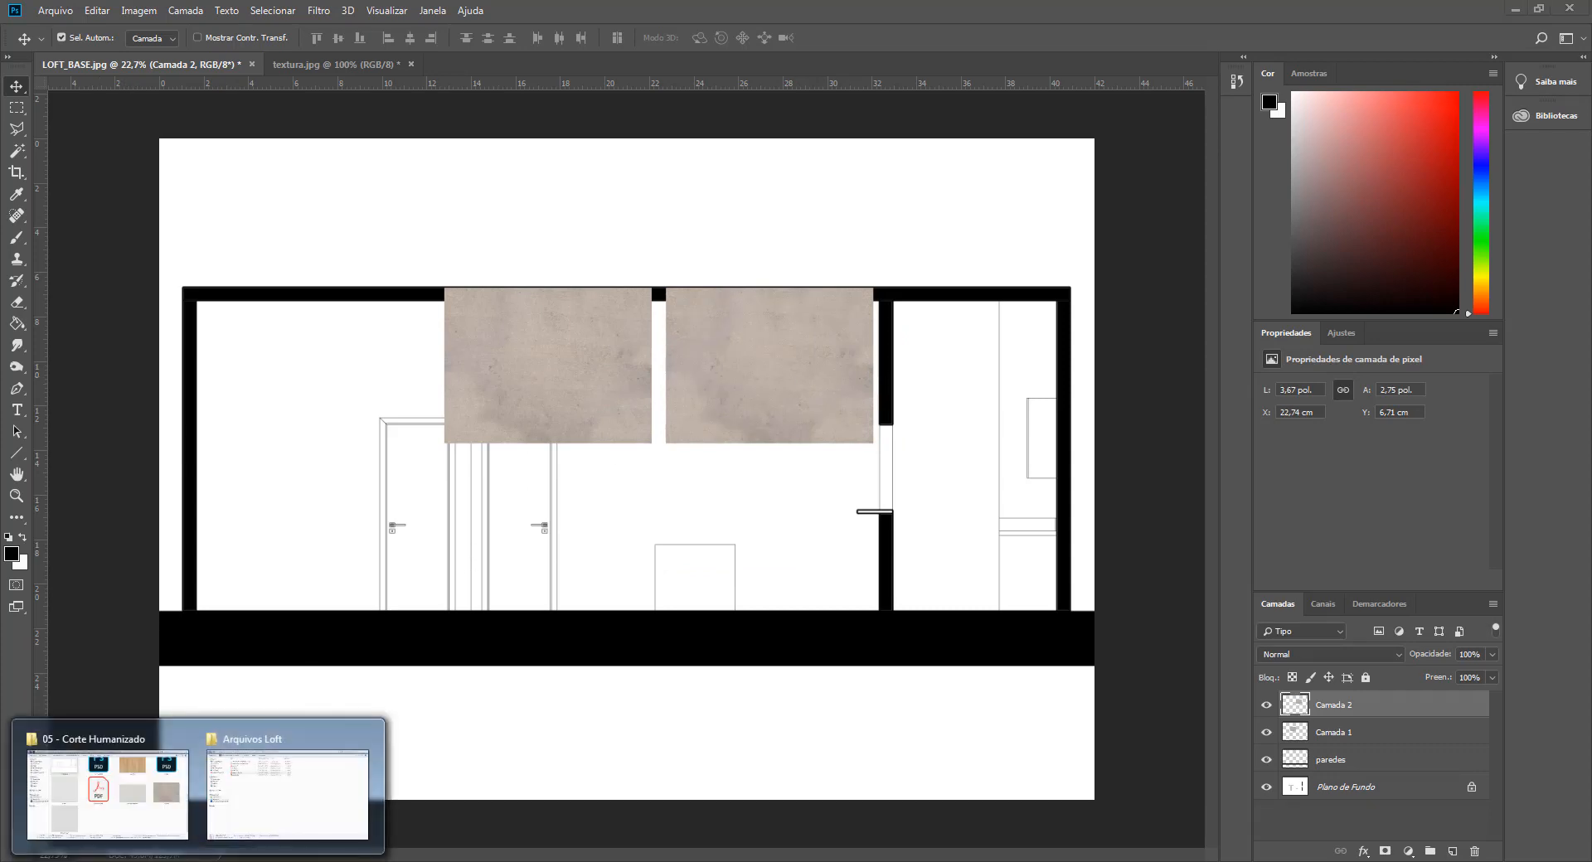
click(106, 795)
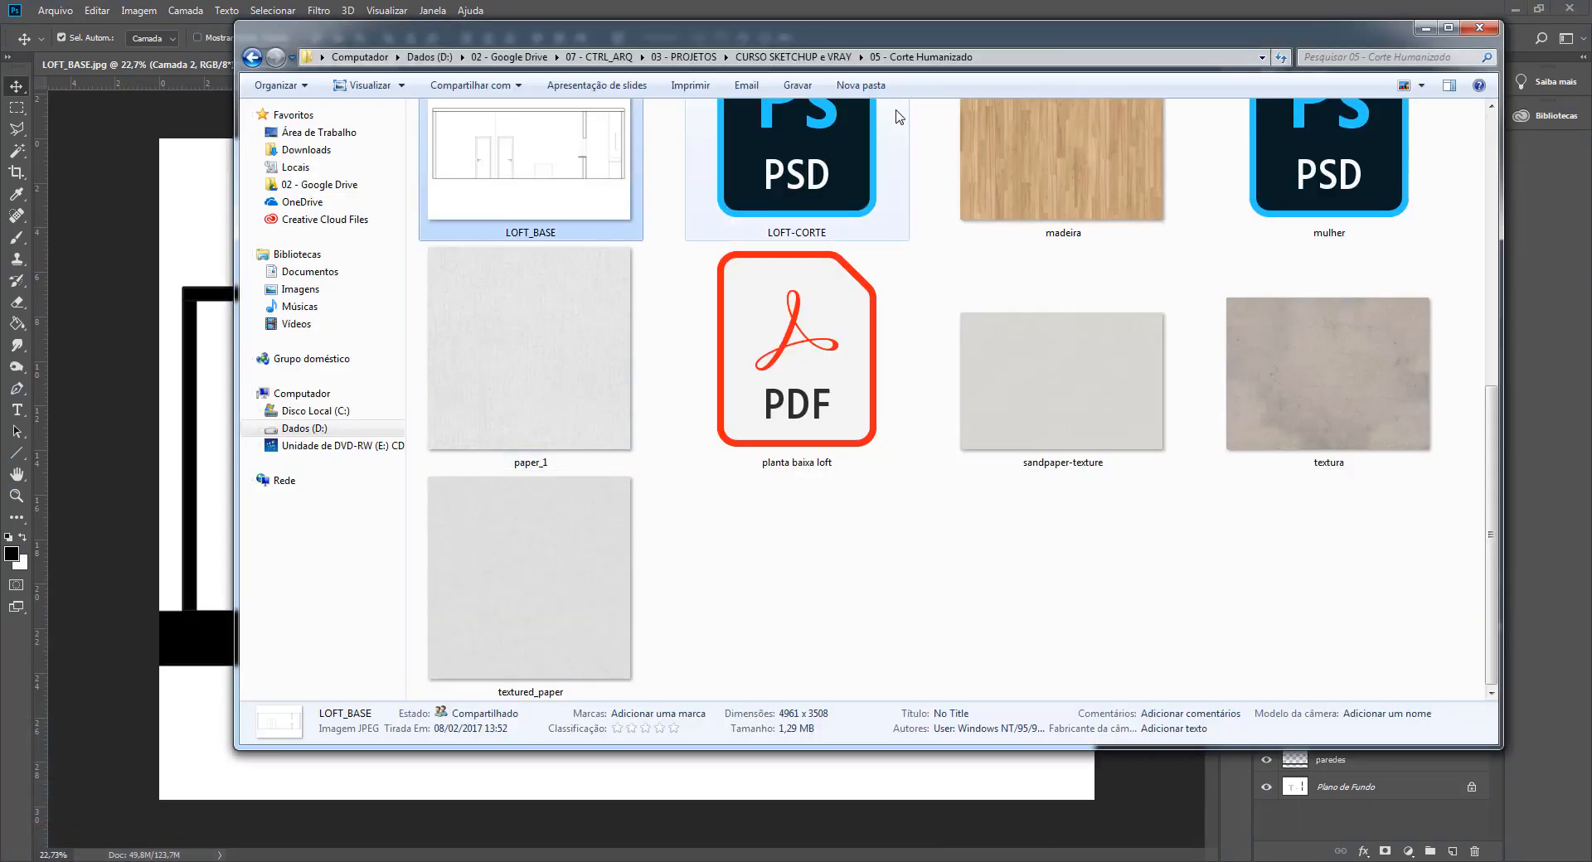
drag(912, 28, 836, 49)
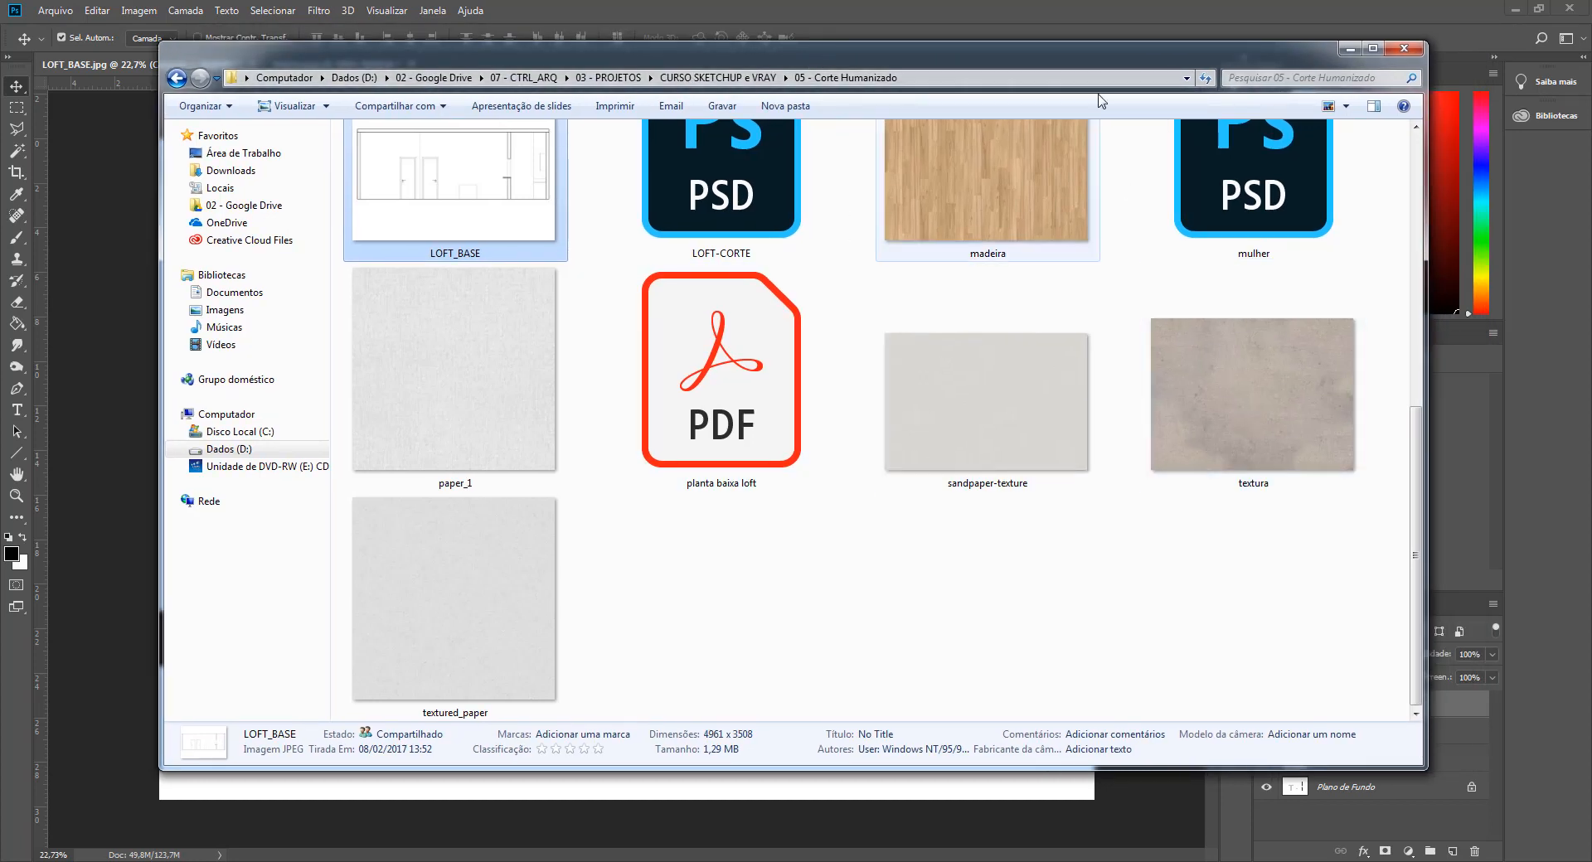
drag(1109, 58, 1373, 76)
drag(1451, 374, 320, 277)
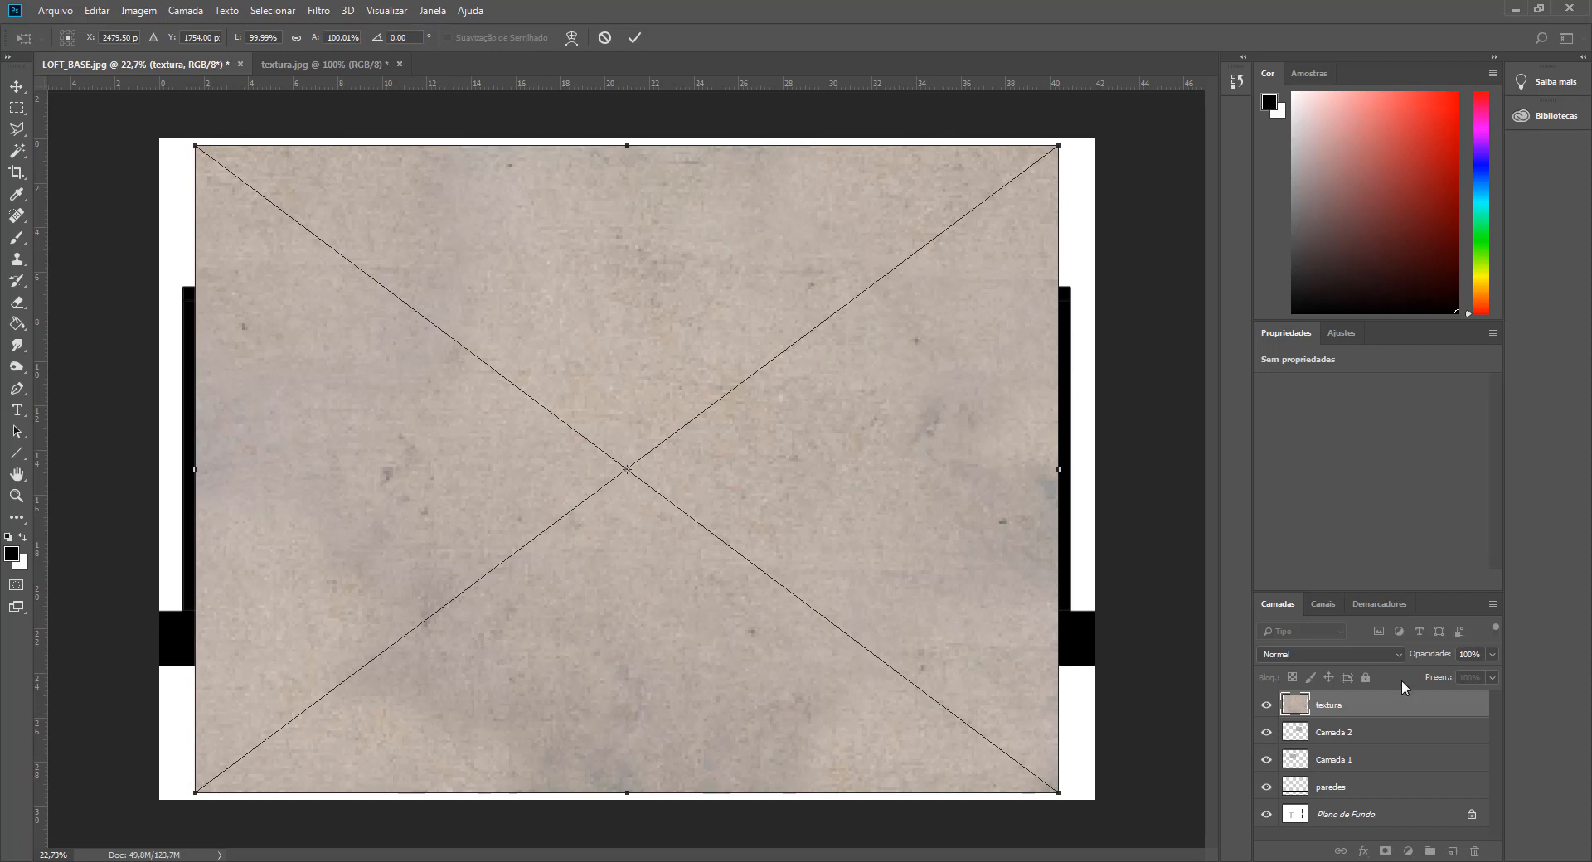
key(Return)
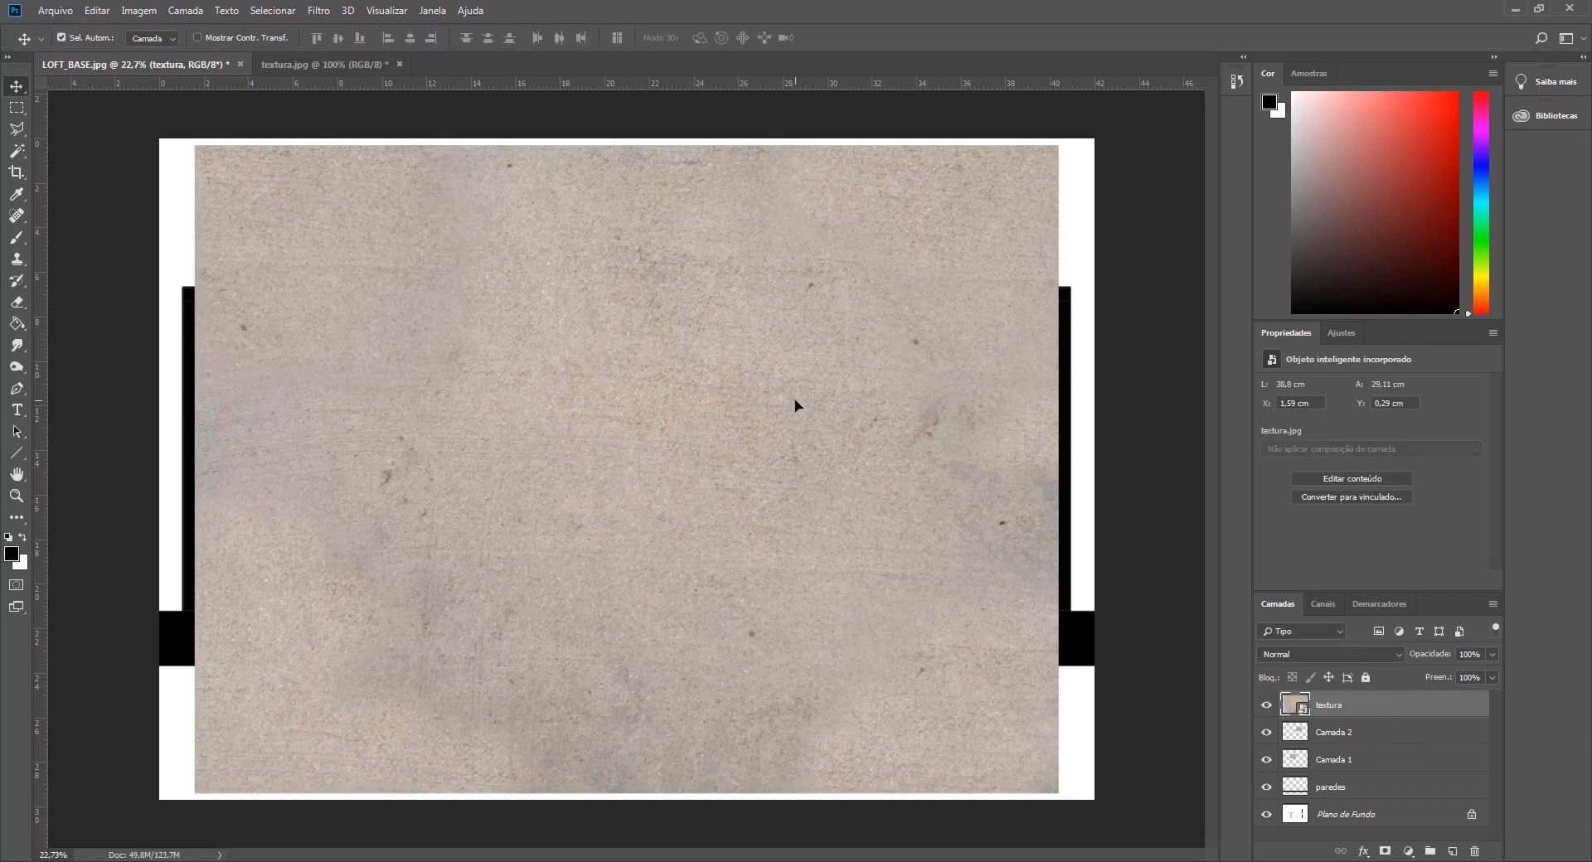
- Scale the textura smart object down with Free Transform to about 23.6 × 17.7 cm, keeping its lower-left corner in place
key(ctrl)
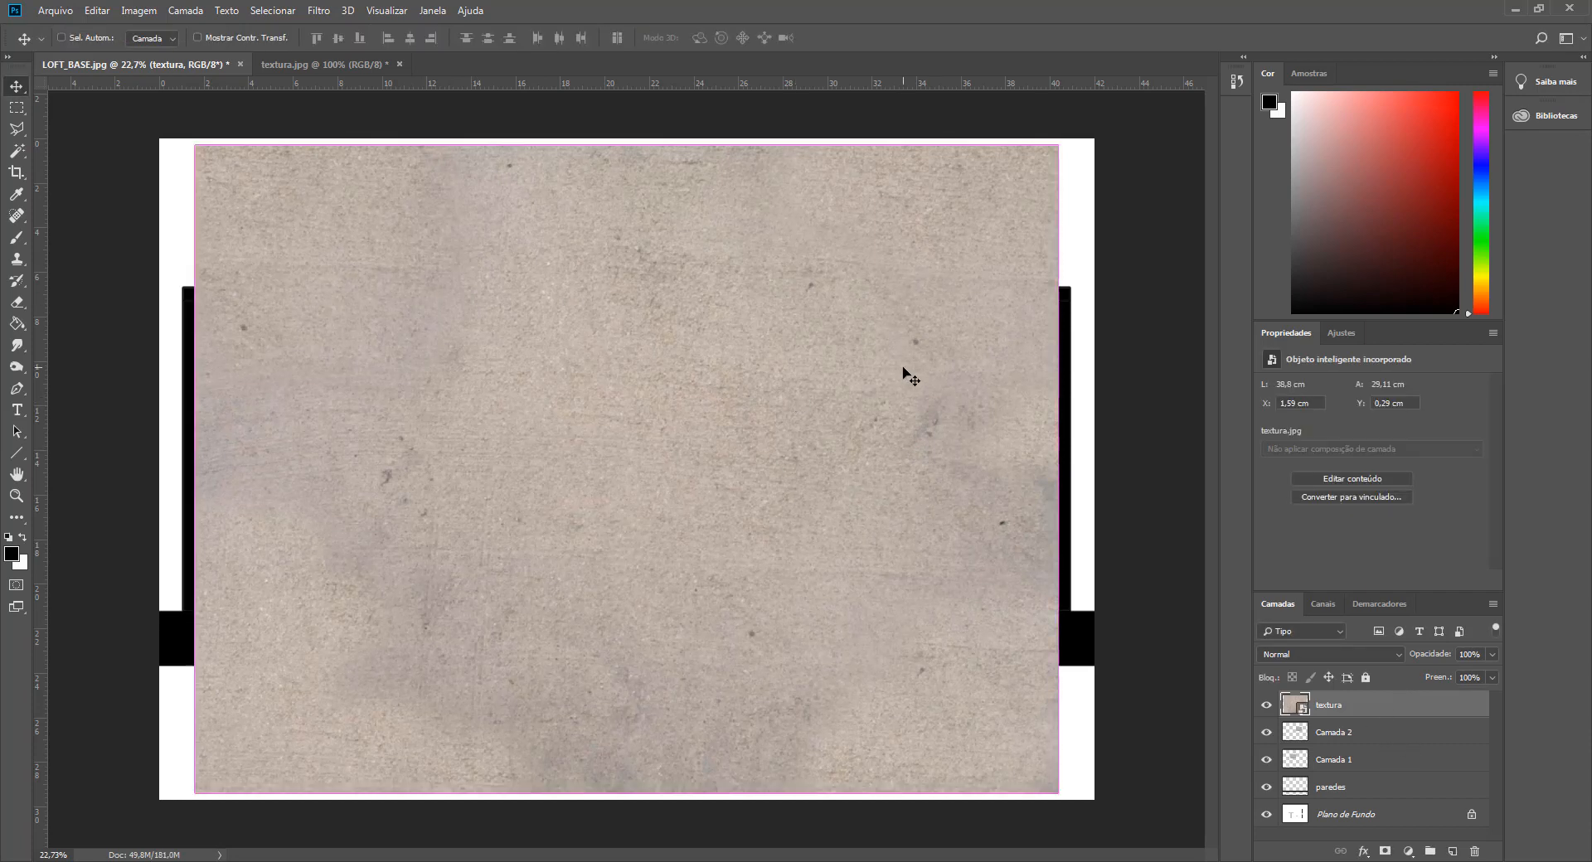
key(ctrl+t)
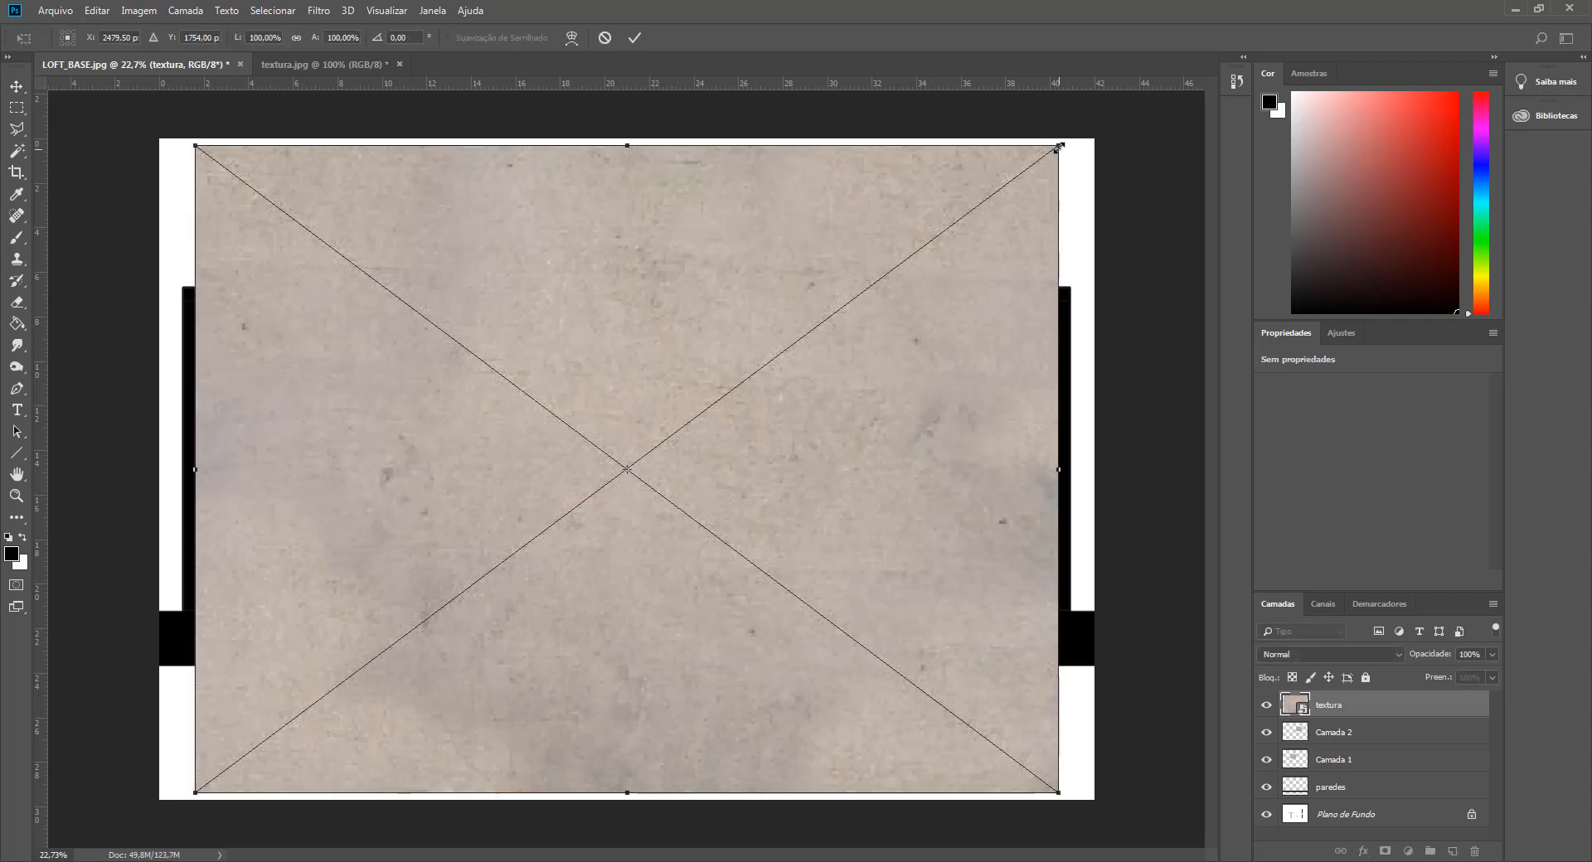
drag(1058, 147, 704, 379)
key(Return)
key(ctrl+t)
key(Return)
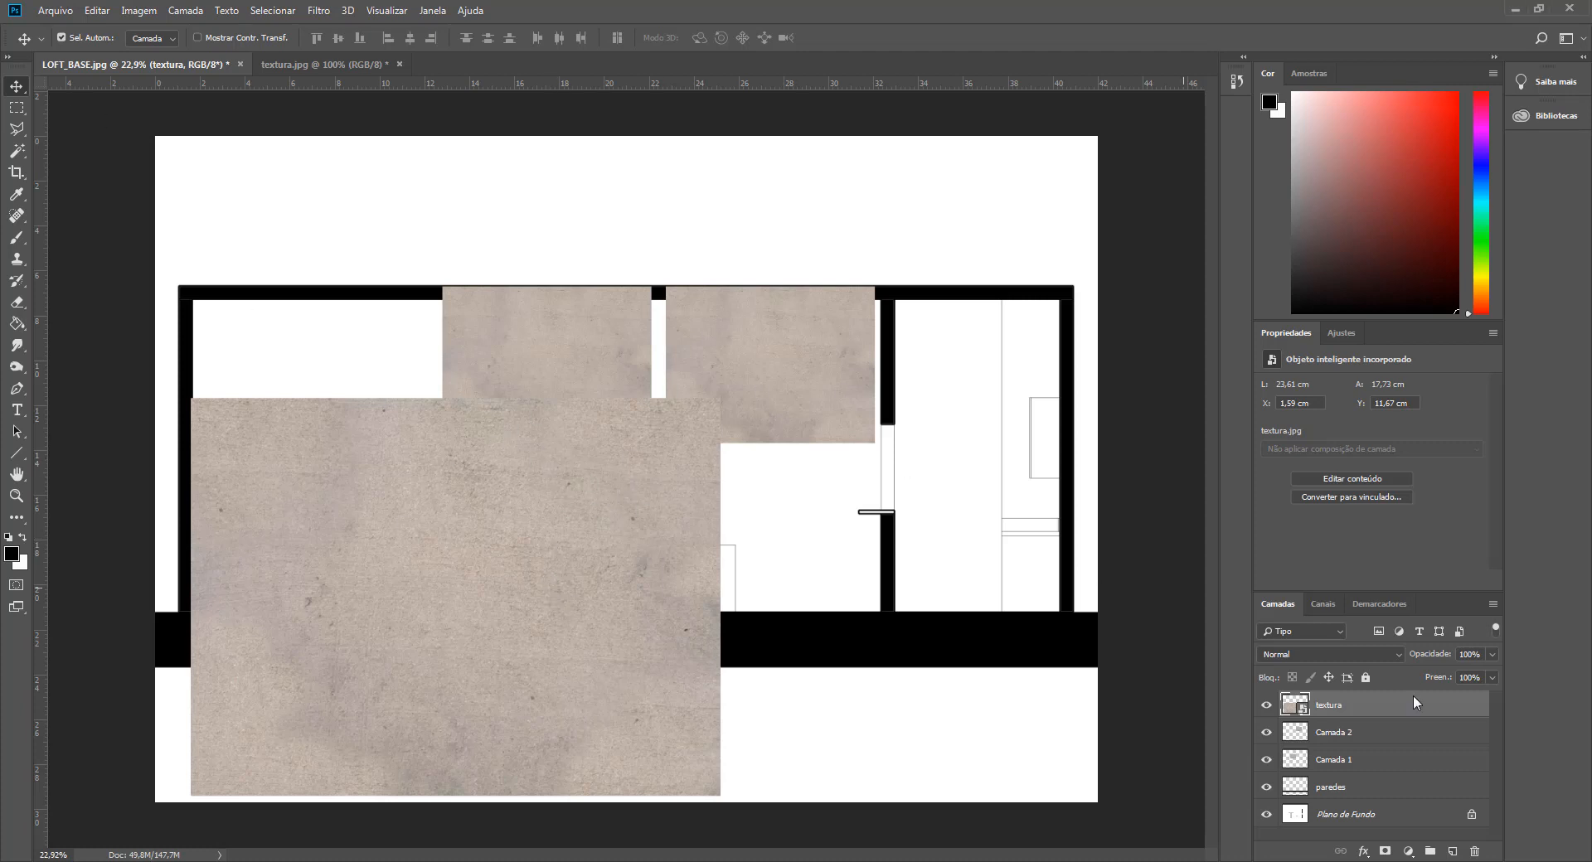
- Delete the textura smart object layer and the duplicate texture layer Camada 2, keeping only Camada 1
click(1475, 852)
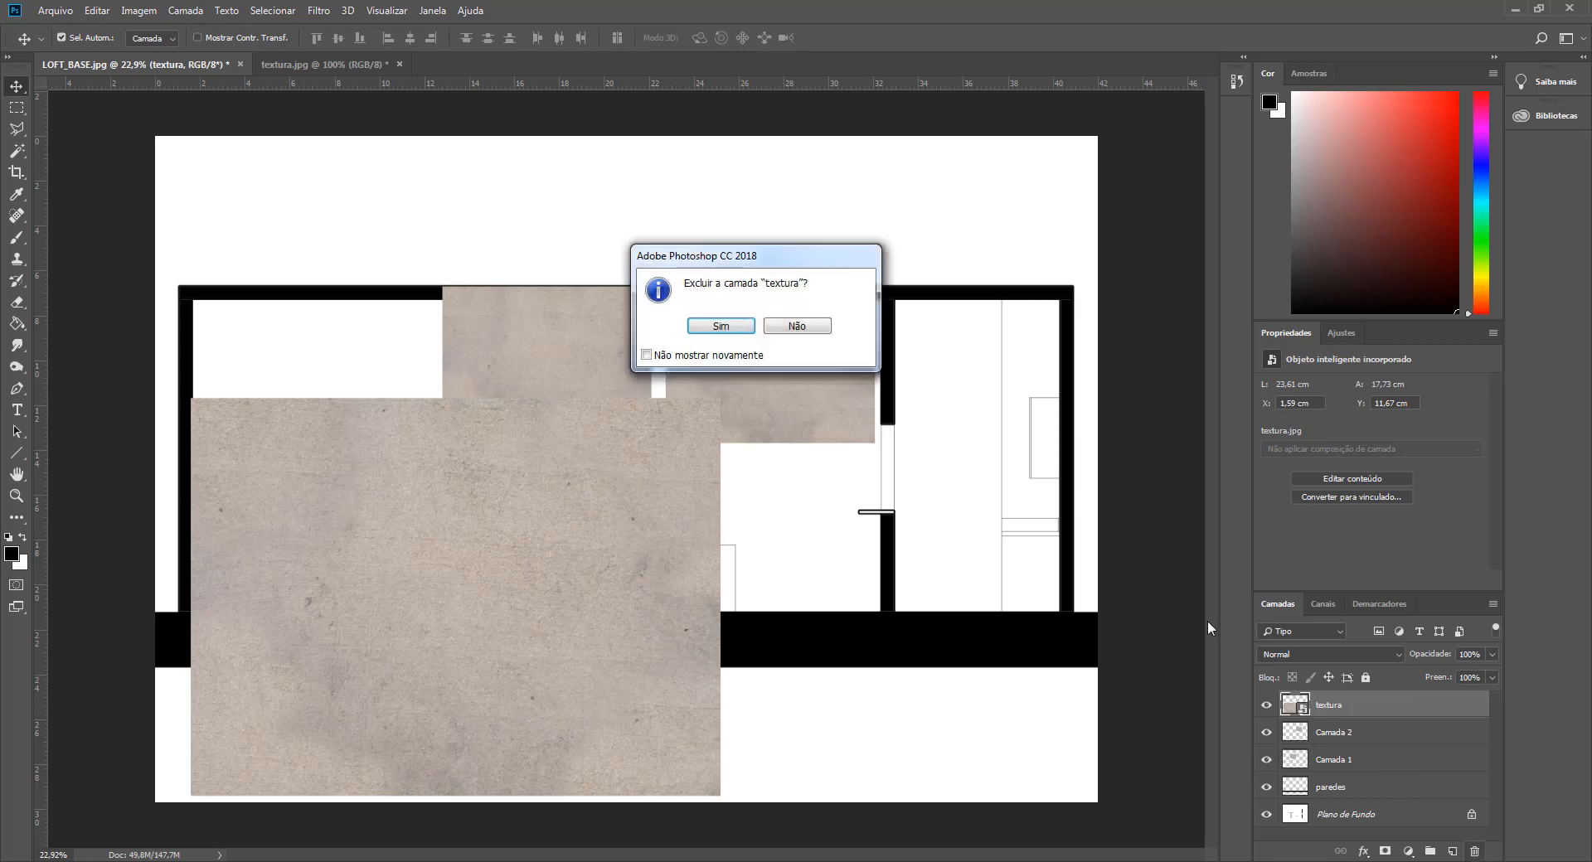
click(720, 327)
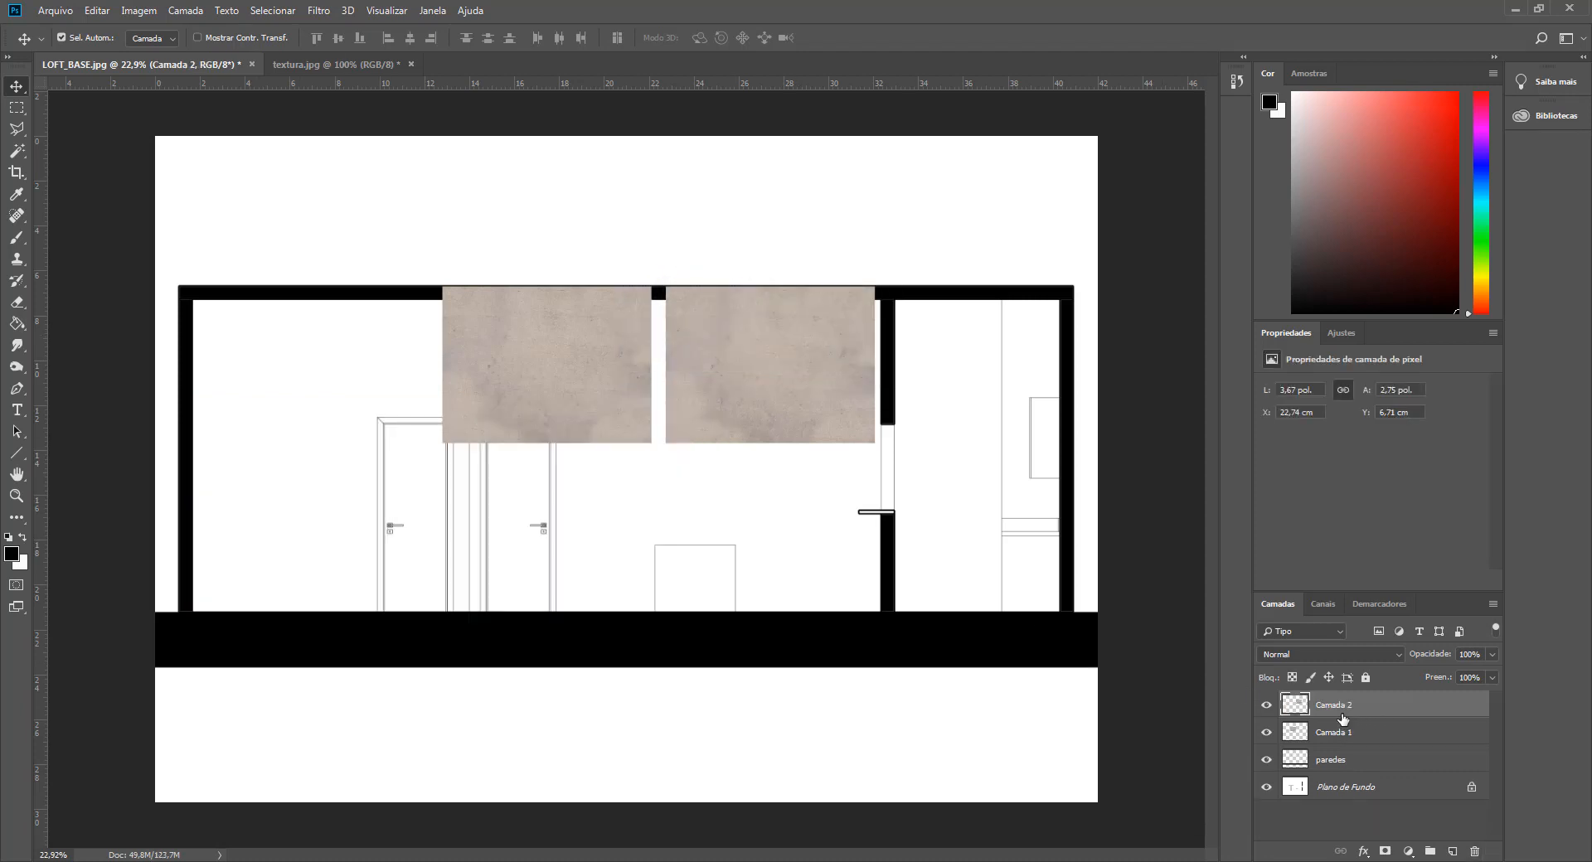
click(1476, 852)
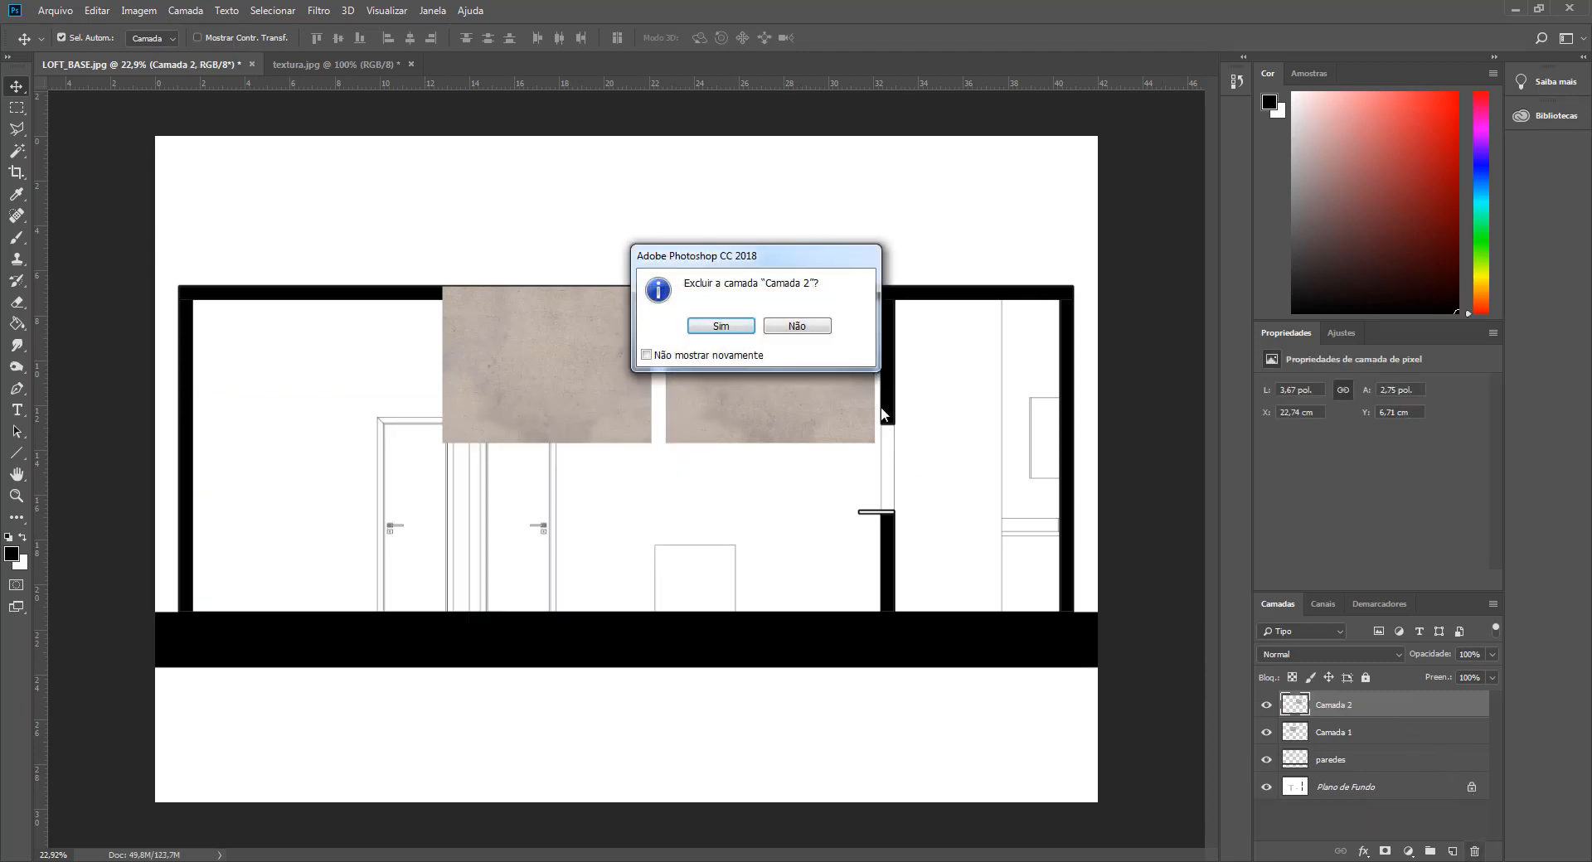
click(721, 326)
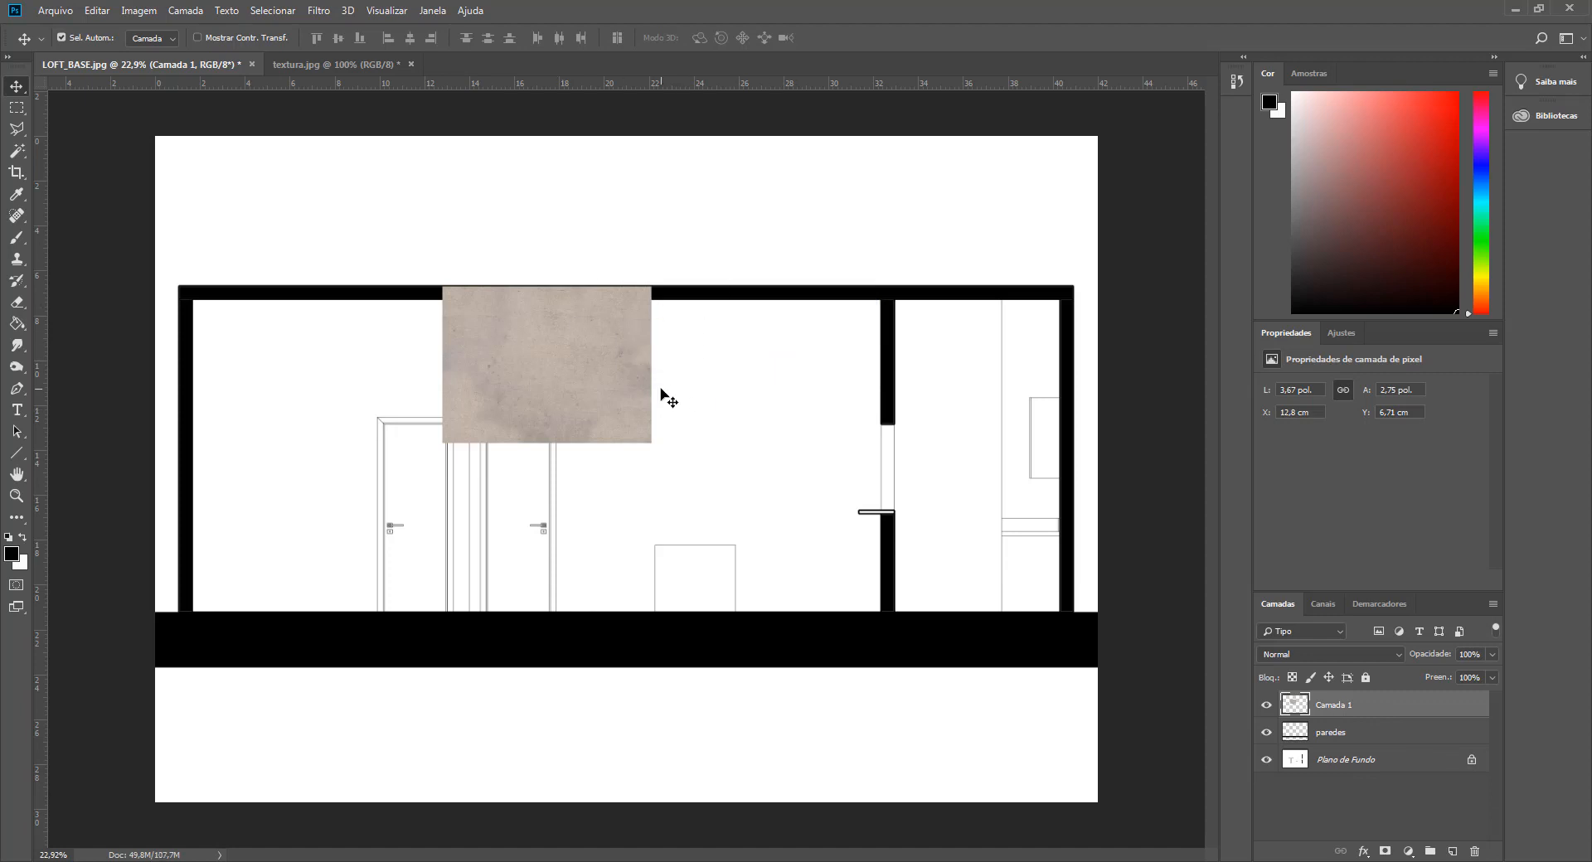
scroll(746, 426, down, 1)
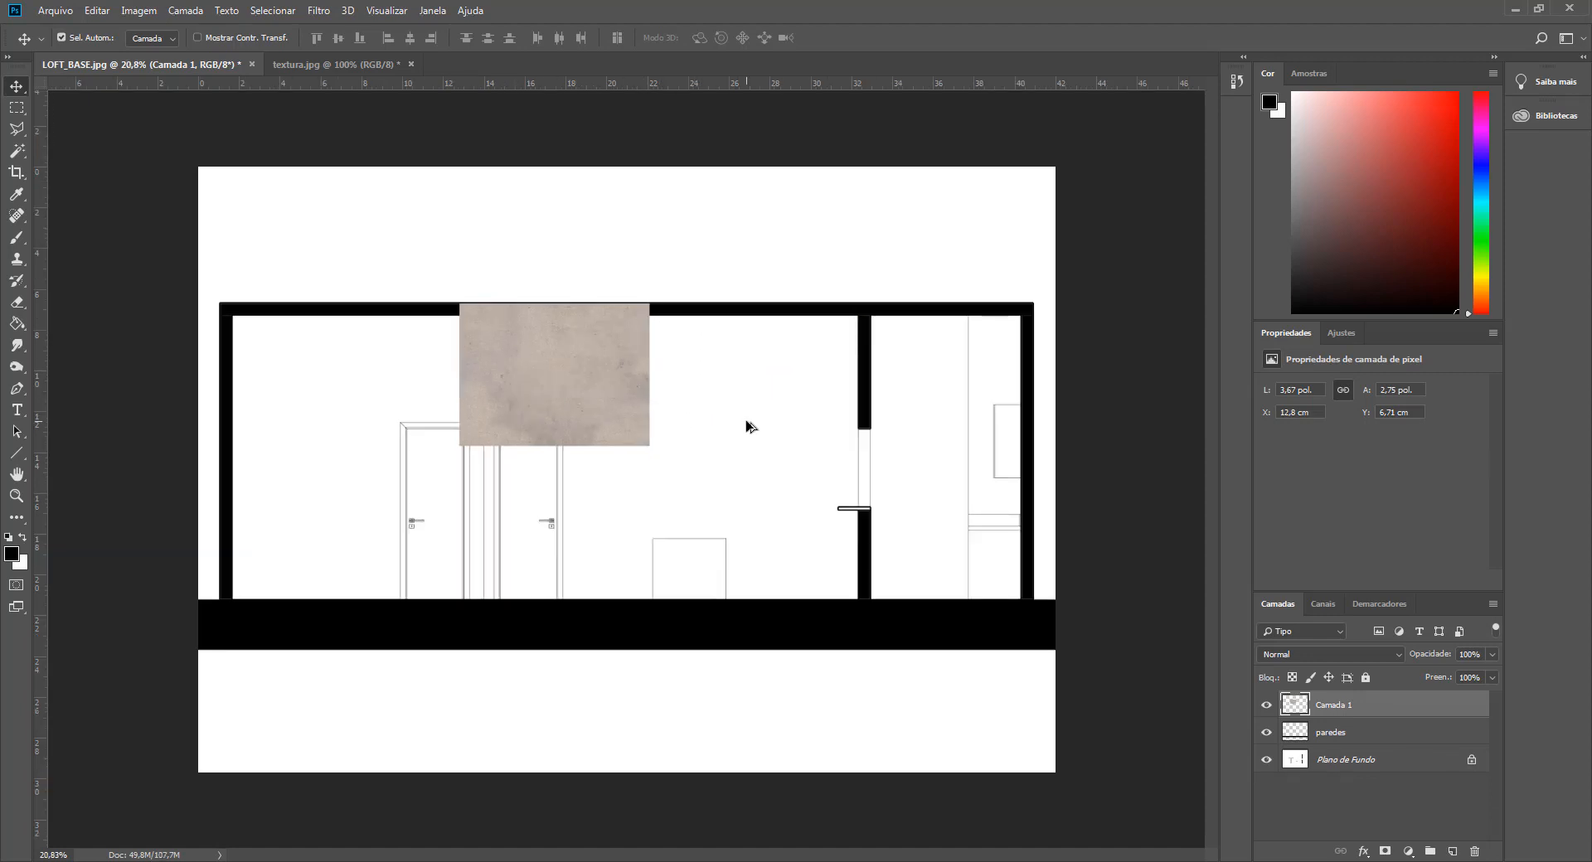
- Move the concrete texture piece flush under the ceiling slab and against the vertical wall line between the doors, at X 14.02 cm, Y 7.32 cm
scroll(749, 426, up, 1)
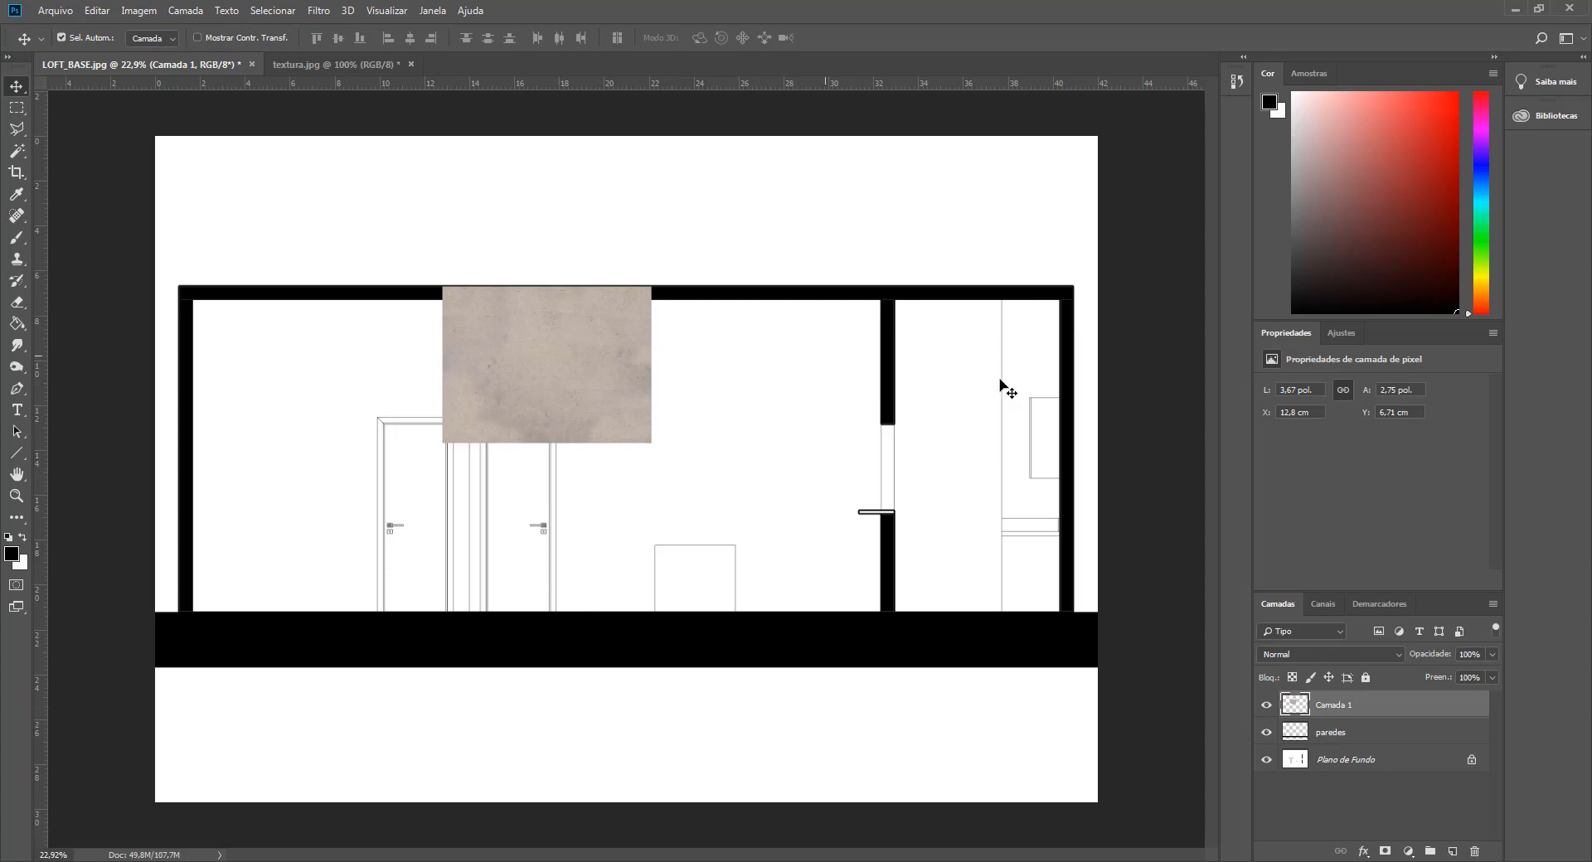
scroll(1107, 398, up, 1)
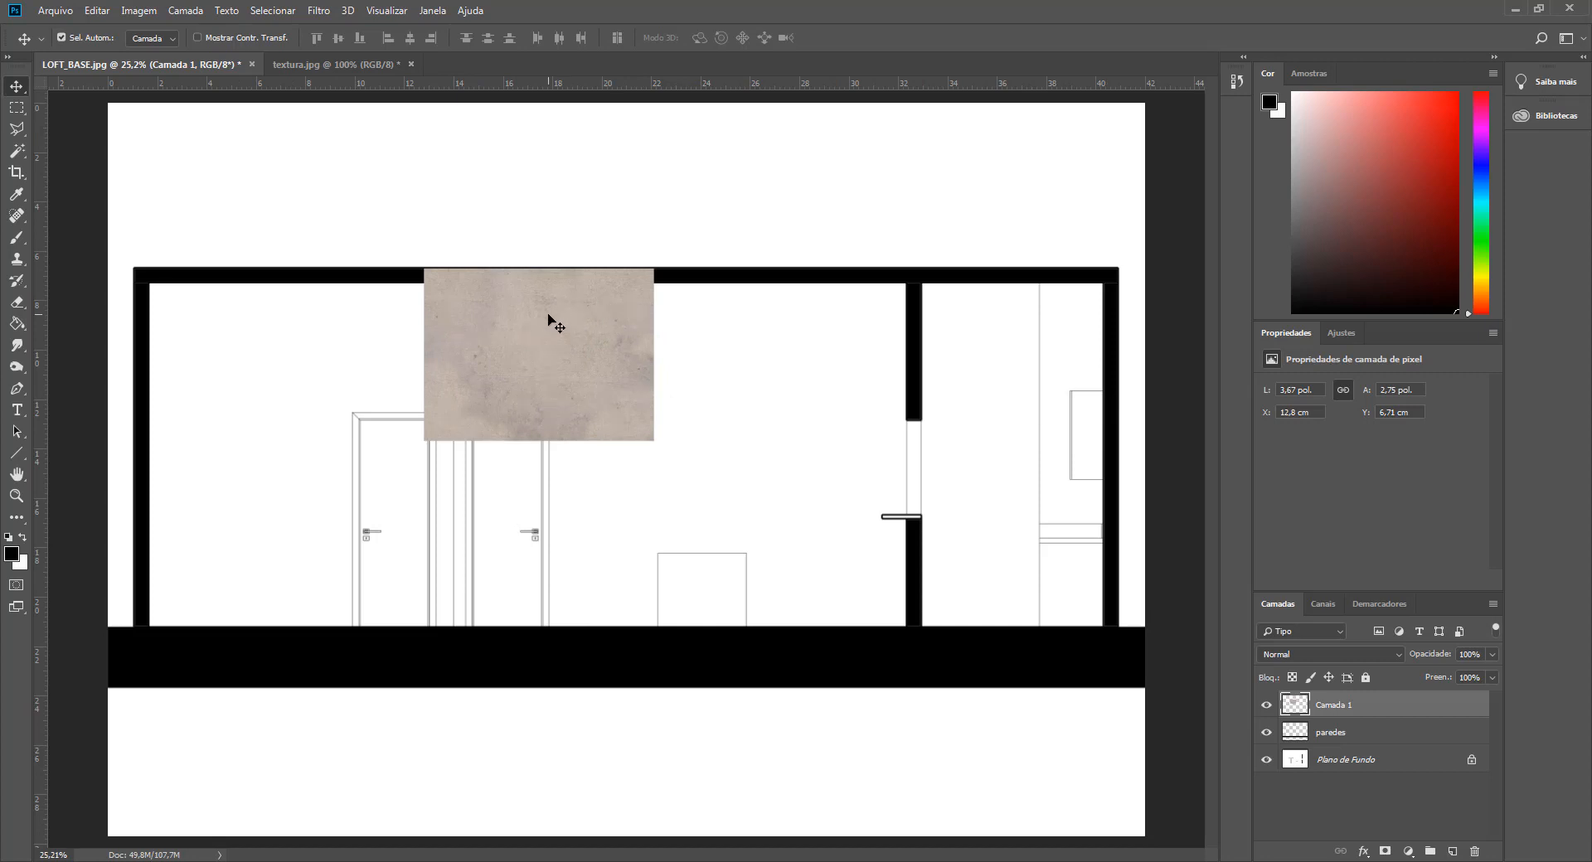
drag(511, 309, 419, 241)
scroll(533, 342, up, 1)
scroll(532, 342, up, 4)
scroll(410, 262, up, 7)
key(Up)
key(Up)
key(Up)
key(Up)
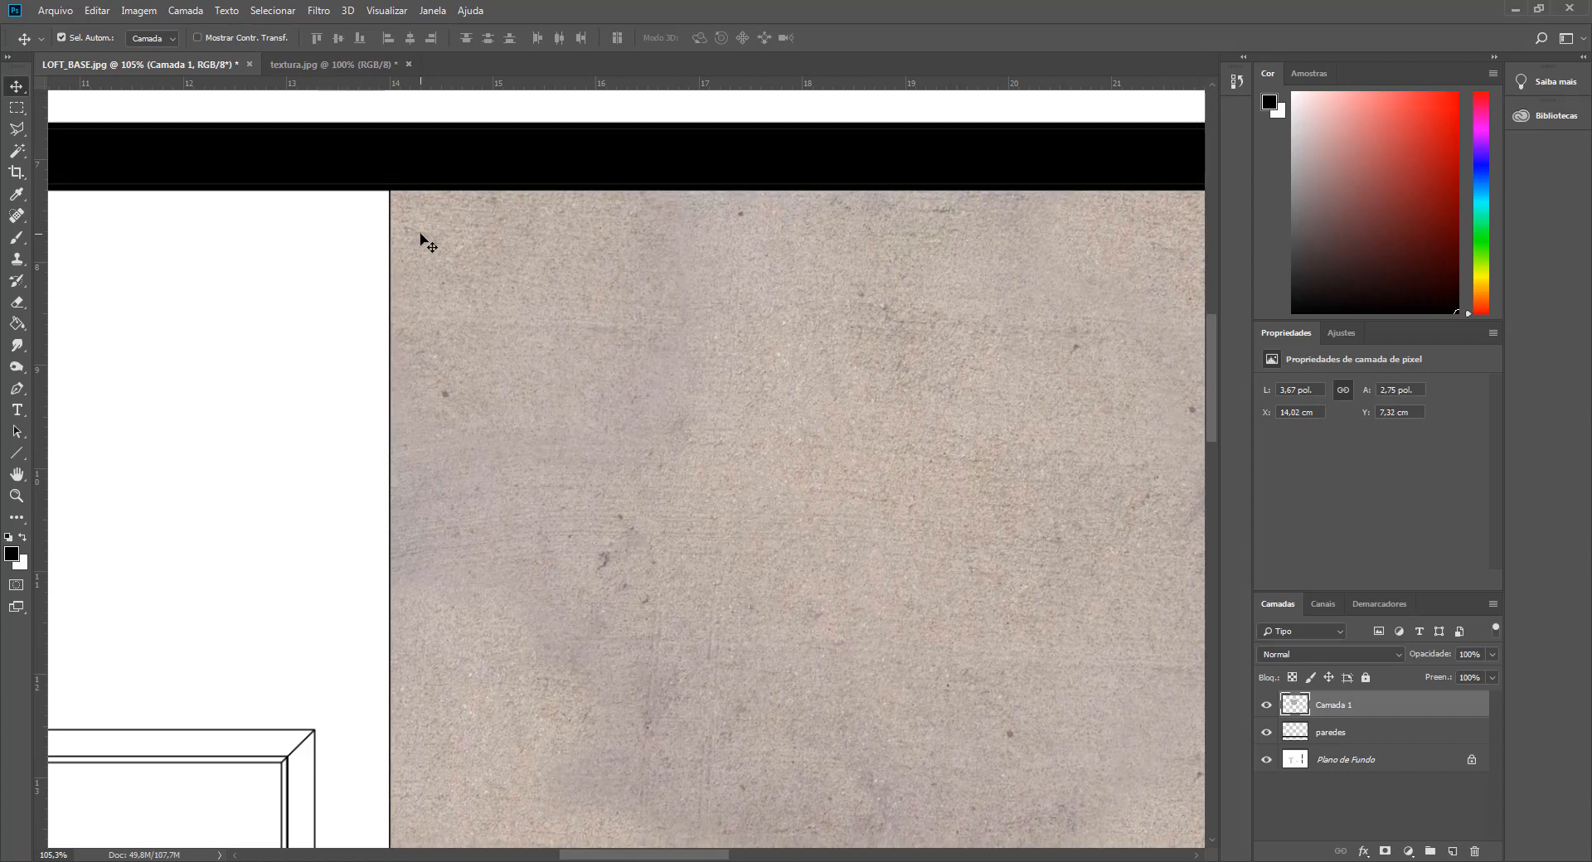
- Duplicate the texture piece twice in a row under the ceiling slab, nudging the second copy to X 32.64 cm to close the gap
scroll(381, 244, down, 5)
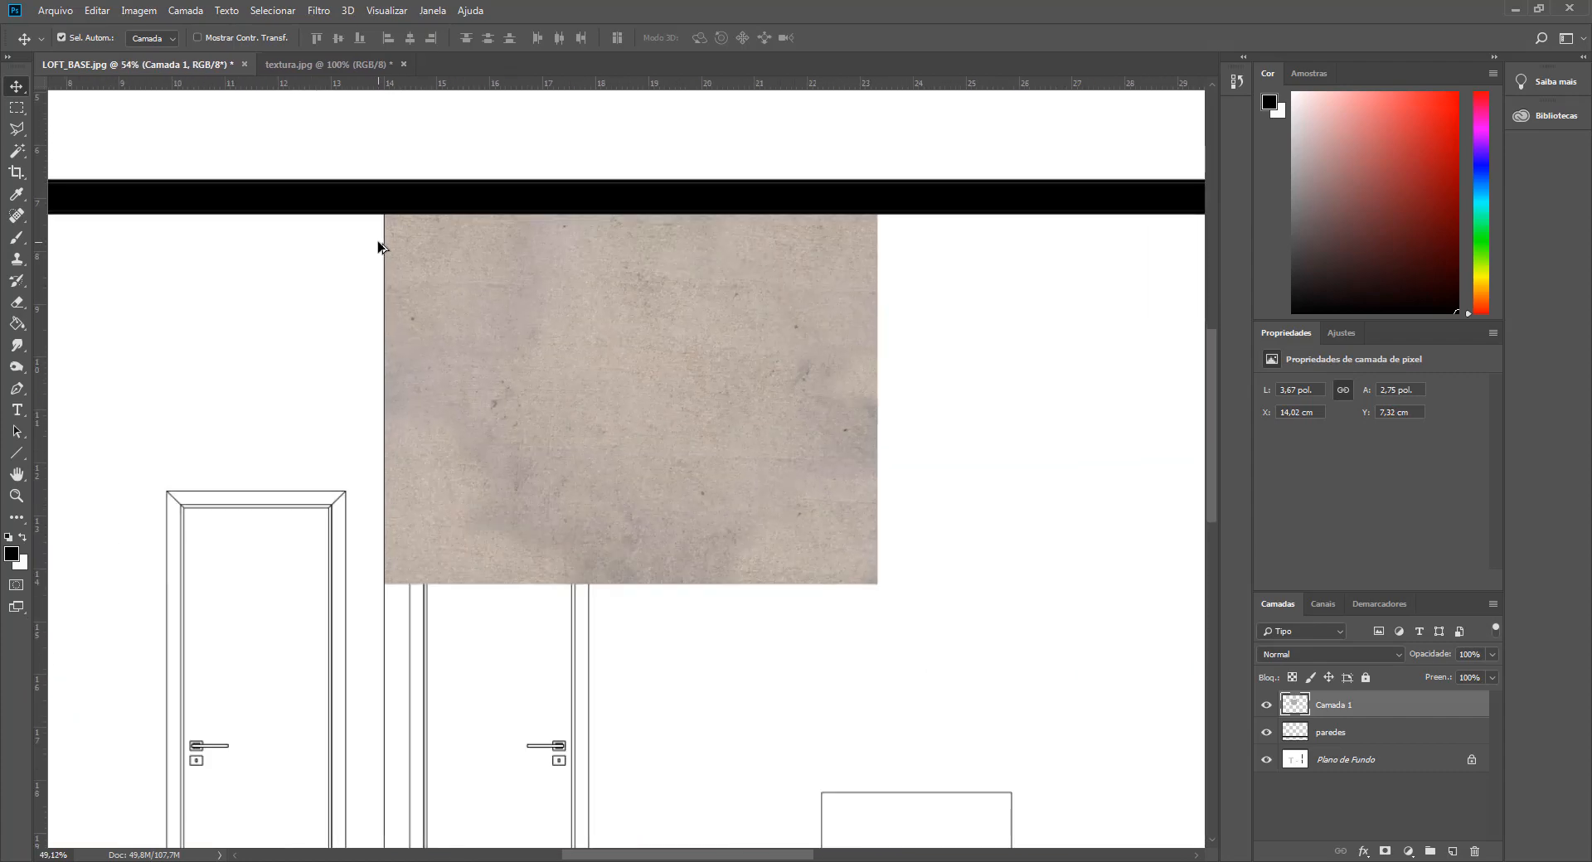
scroll(378, 248, down, 1)
scroll(837, 257, up, 1)
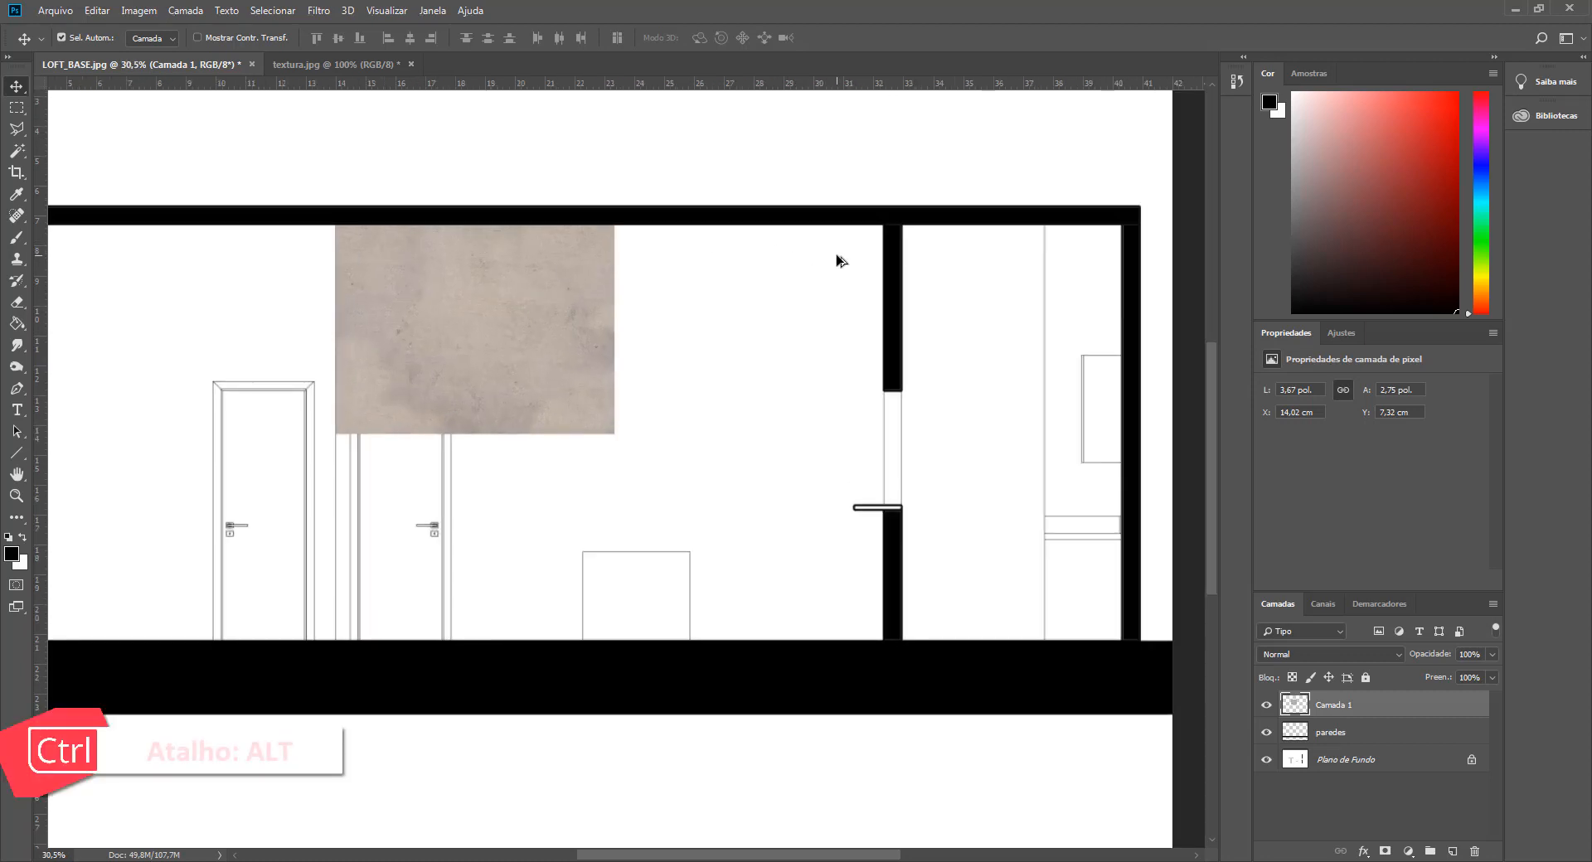
drag(389, 307, 695, 306)
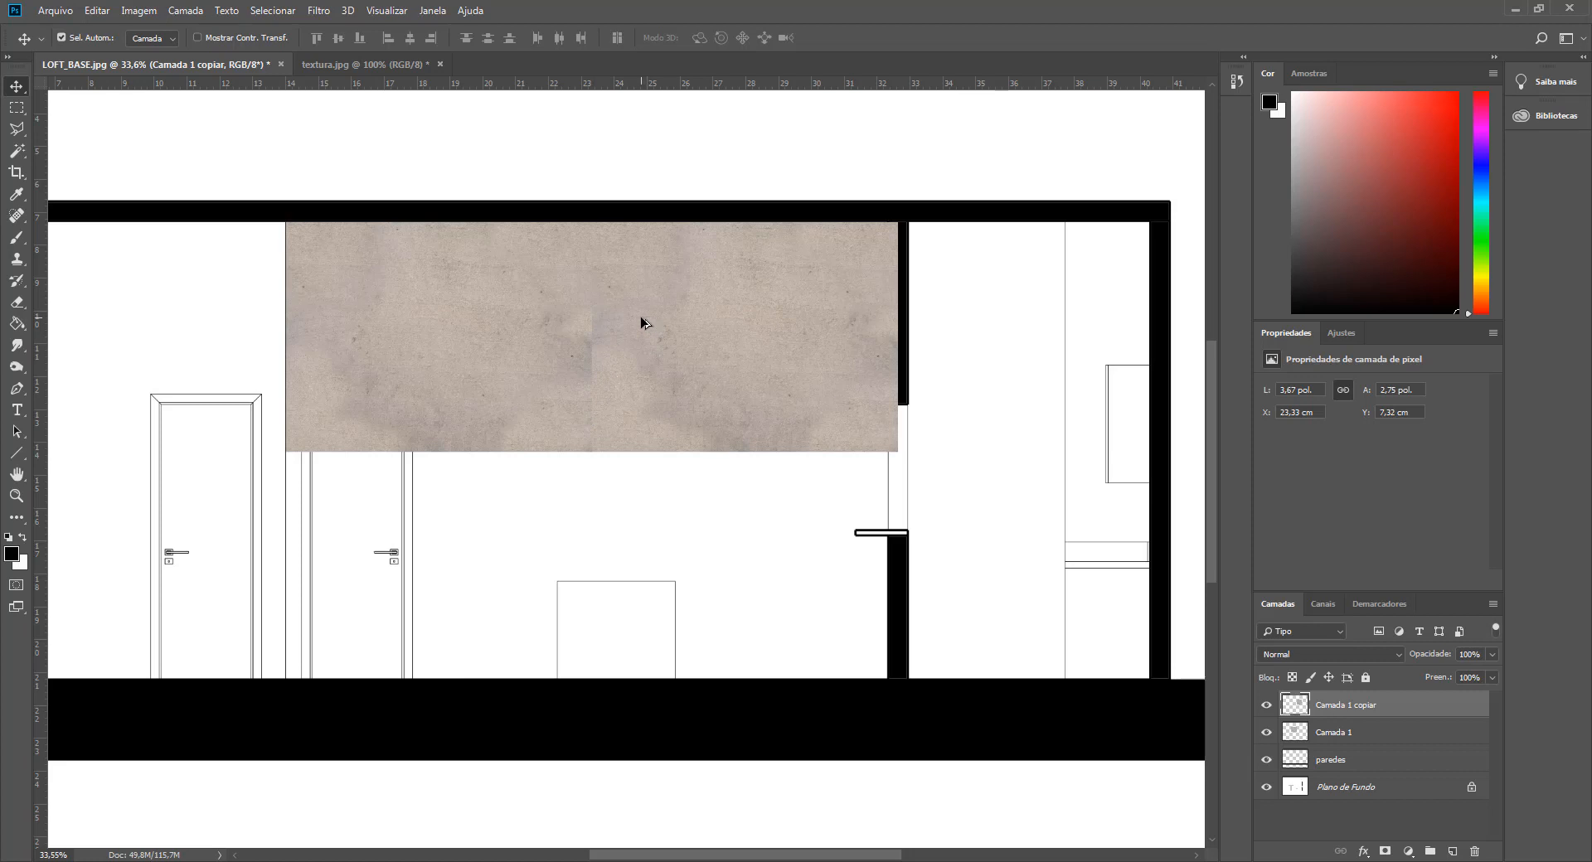
drag(640, 316, 950, 320)
scroll(693, 305, down, 1)
scroll(927, 345, up, 2)
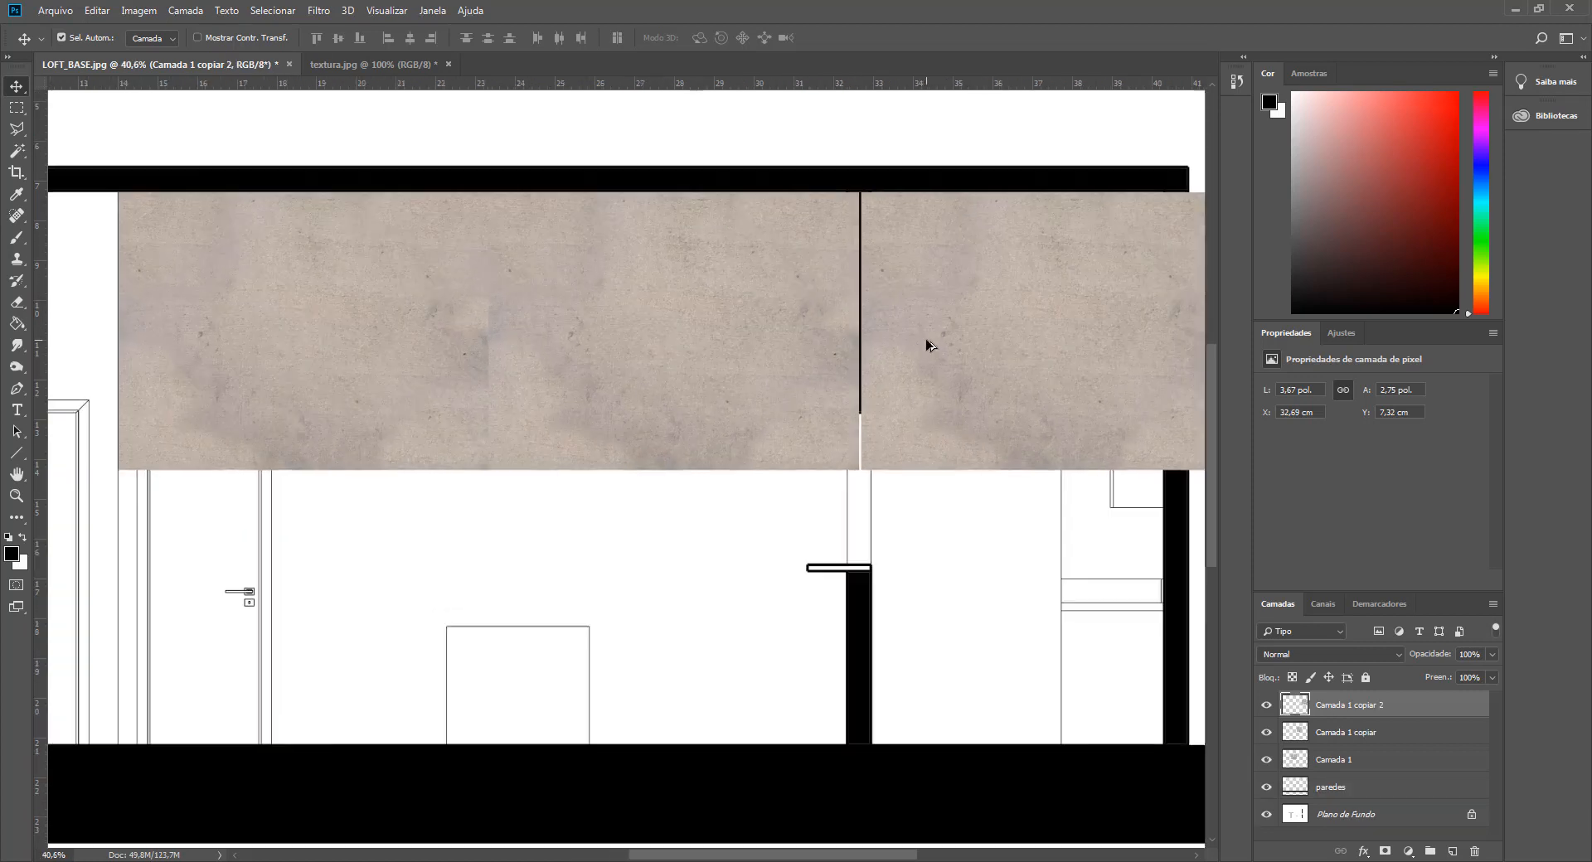
key(Left)
key(Left)
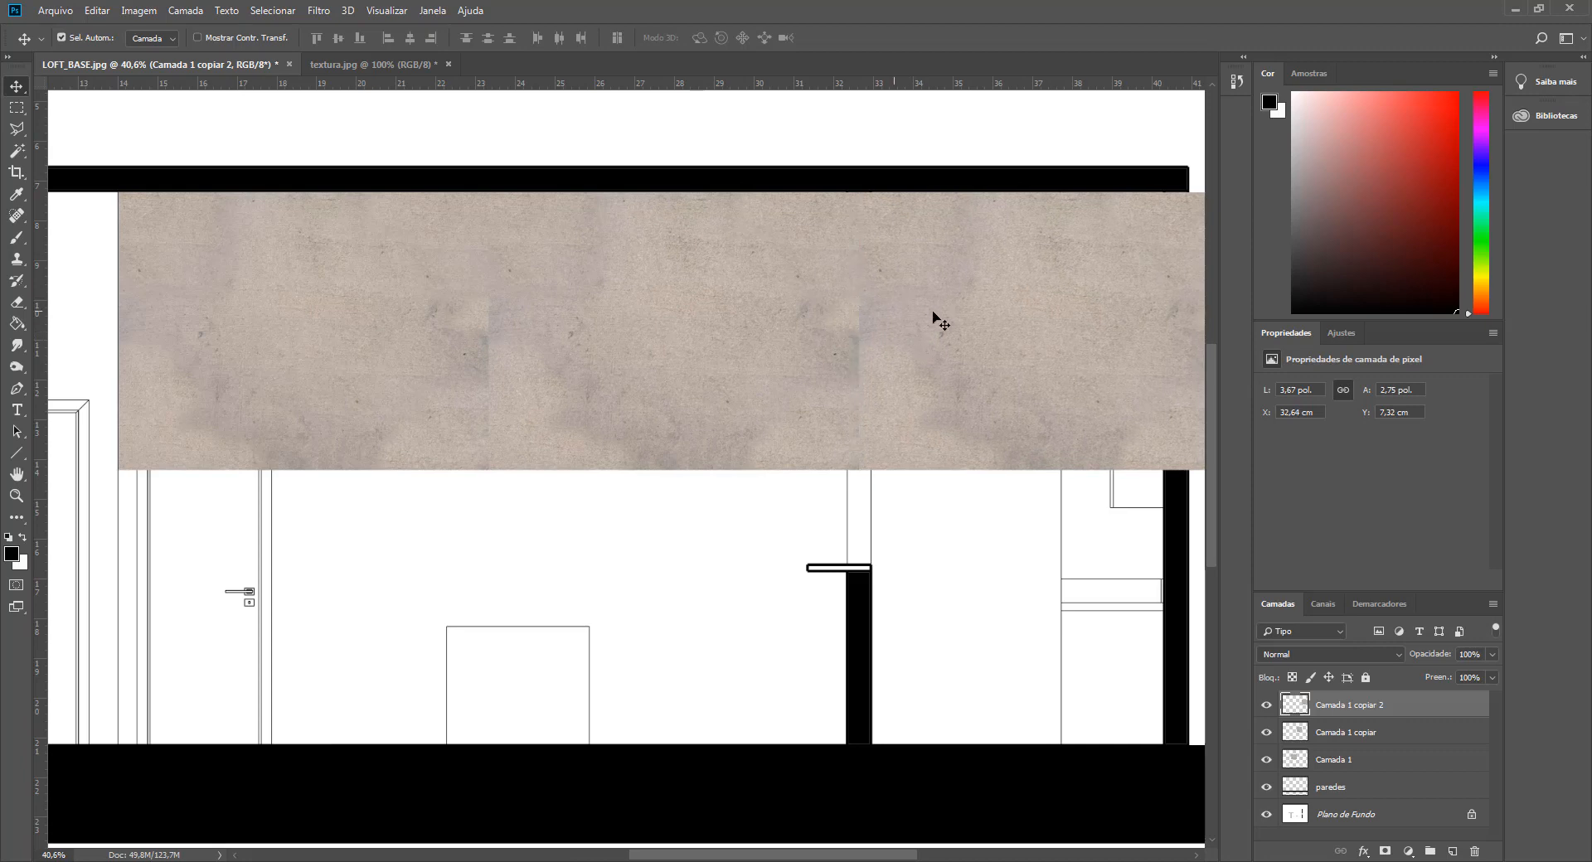
- Duplicate the row's last texture piece directly below it, then copy that piece alongside it towards the doors, at Y 14.3 cm
scroll(960, 290, down, 1)
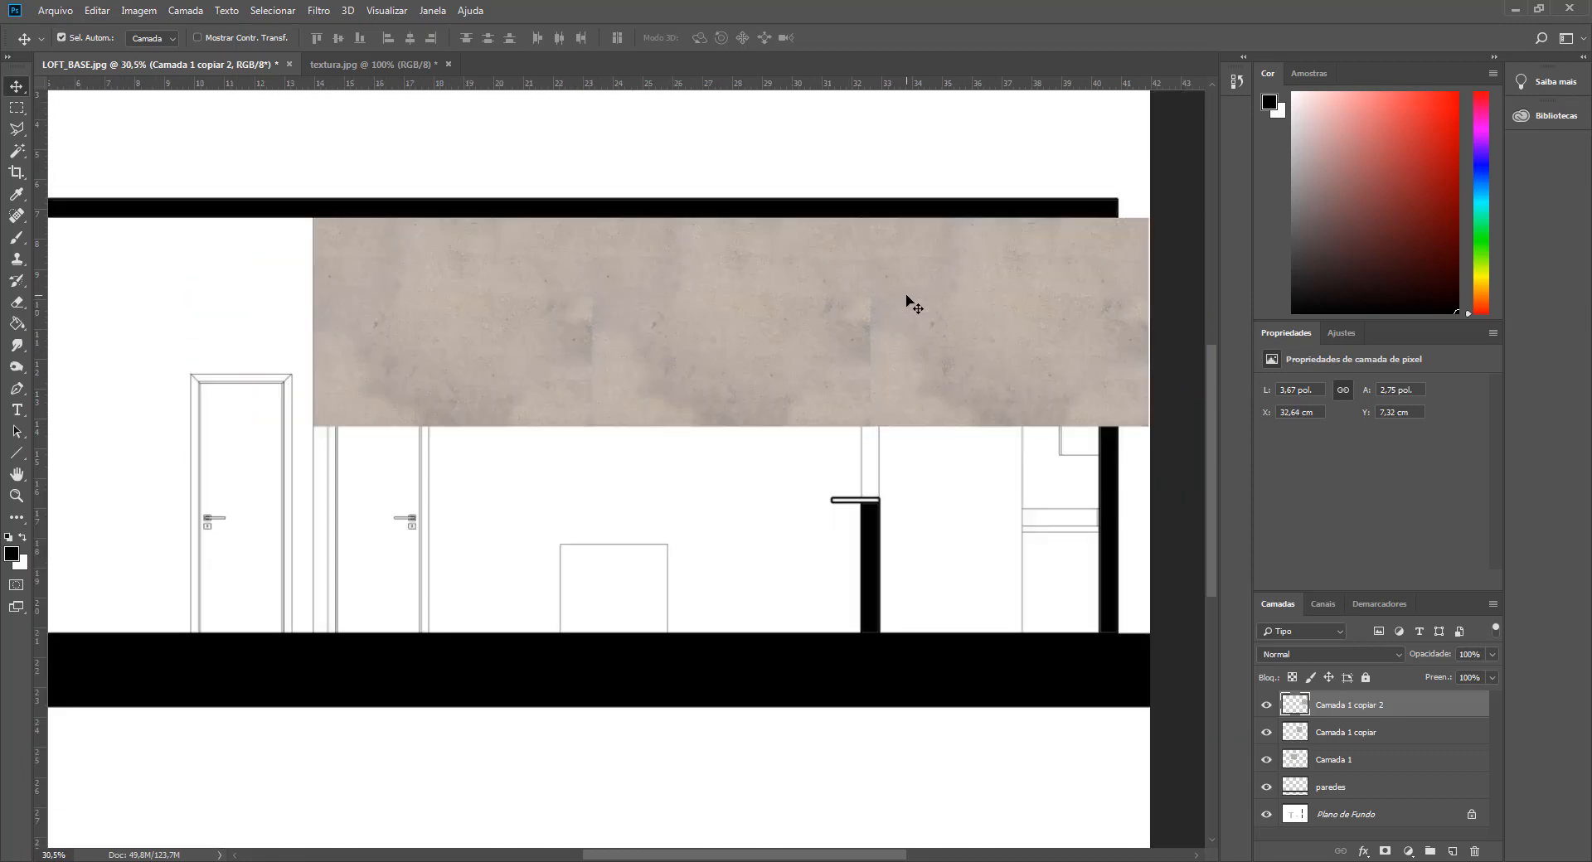
drag(975, 300, 975, 497)
scroll(915, 466, up, 4)
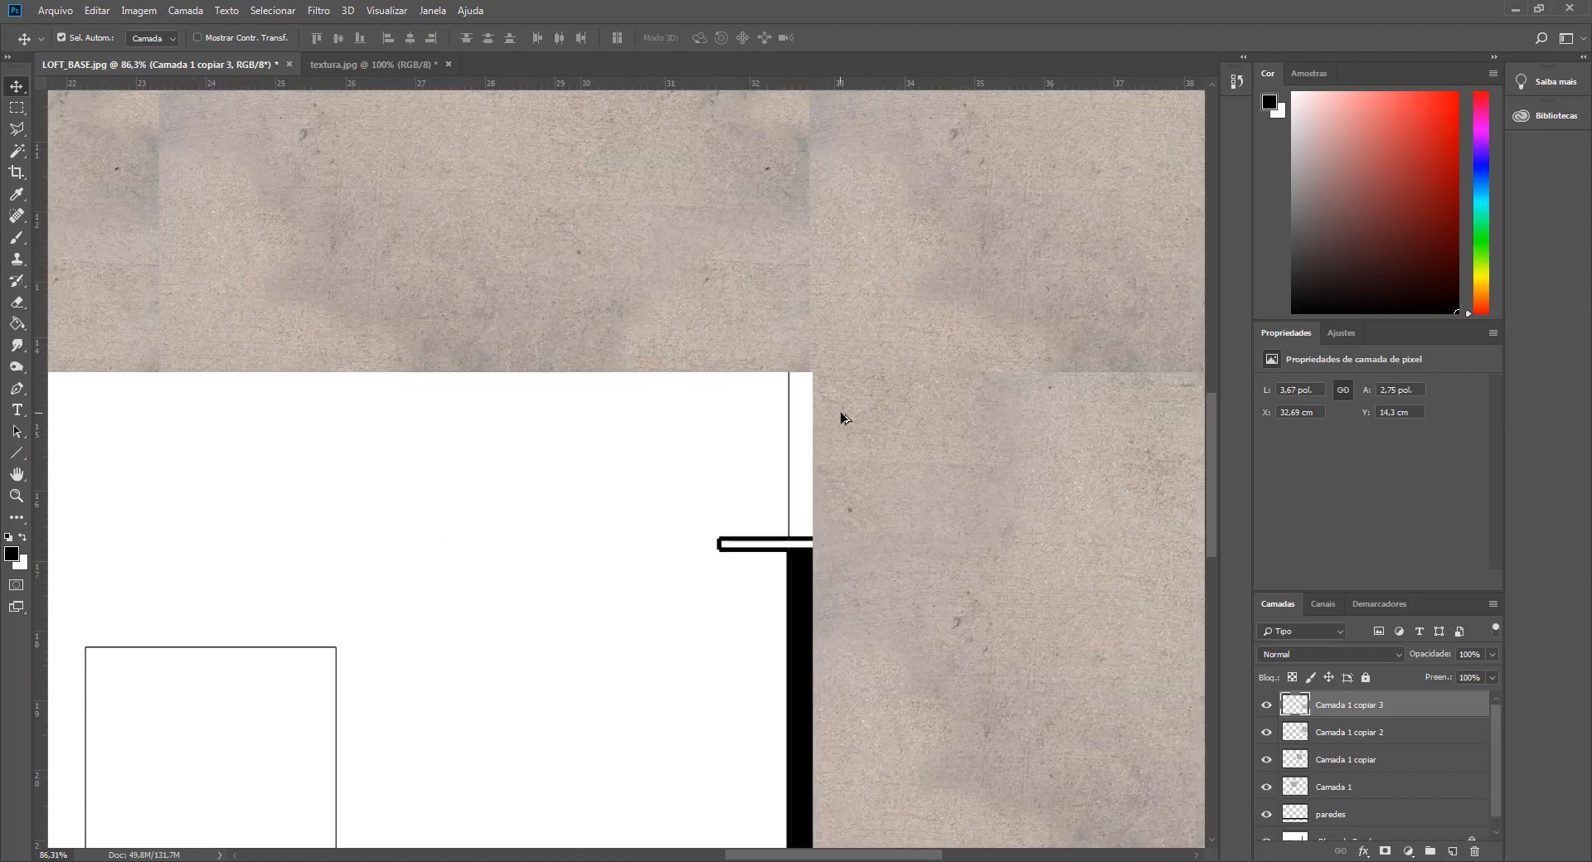
scroll(846, 402, up, 5)
drag(853, 391, 441, 415)
scroll(852, 391, down, 5)
scroll(907, 405, down, 1)
scroll(917, 416, down, 2)
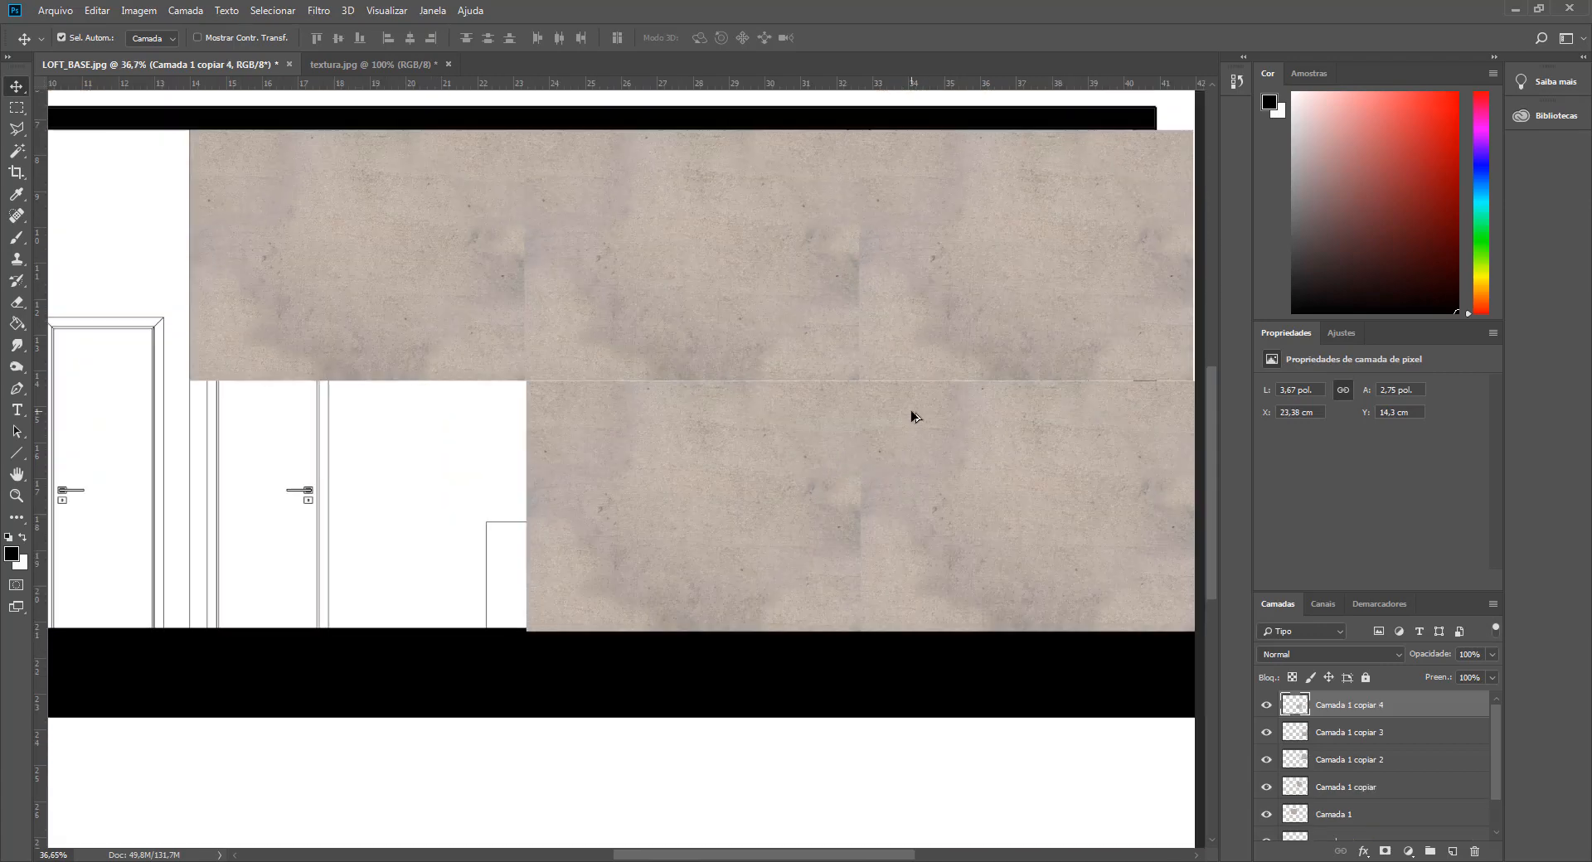
- Duplicate another texture piece to complete the lower row, aligning it with the upper row's starting edge at X 14.02 cm, Y 14.3 cm
scroll(539, 434, up, 5)
scroll(831, 337, up, 3)
drag(833, 337, 322, 340)
scroll(568, 354, down, 6)
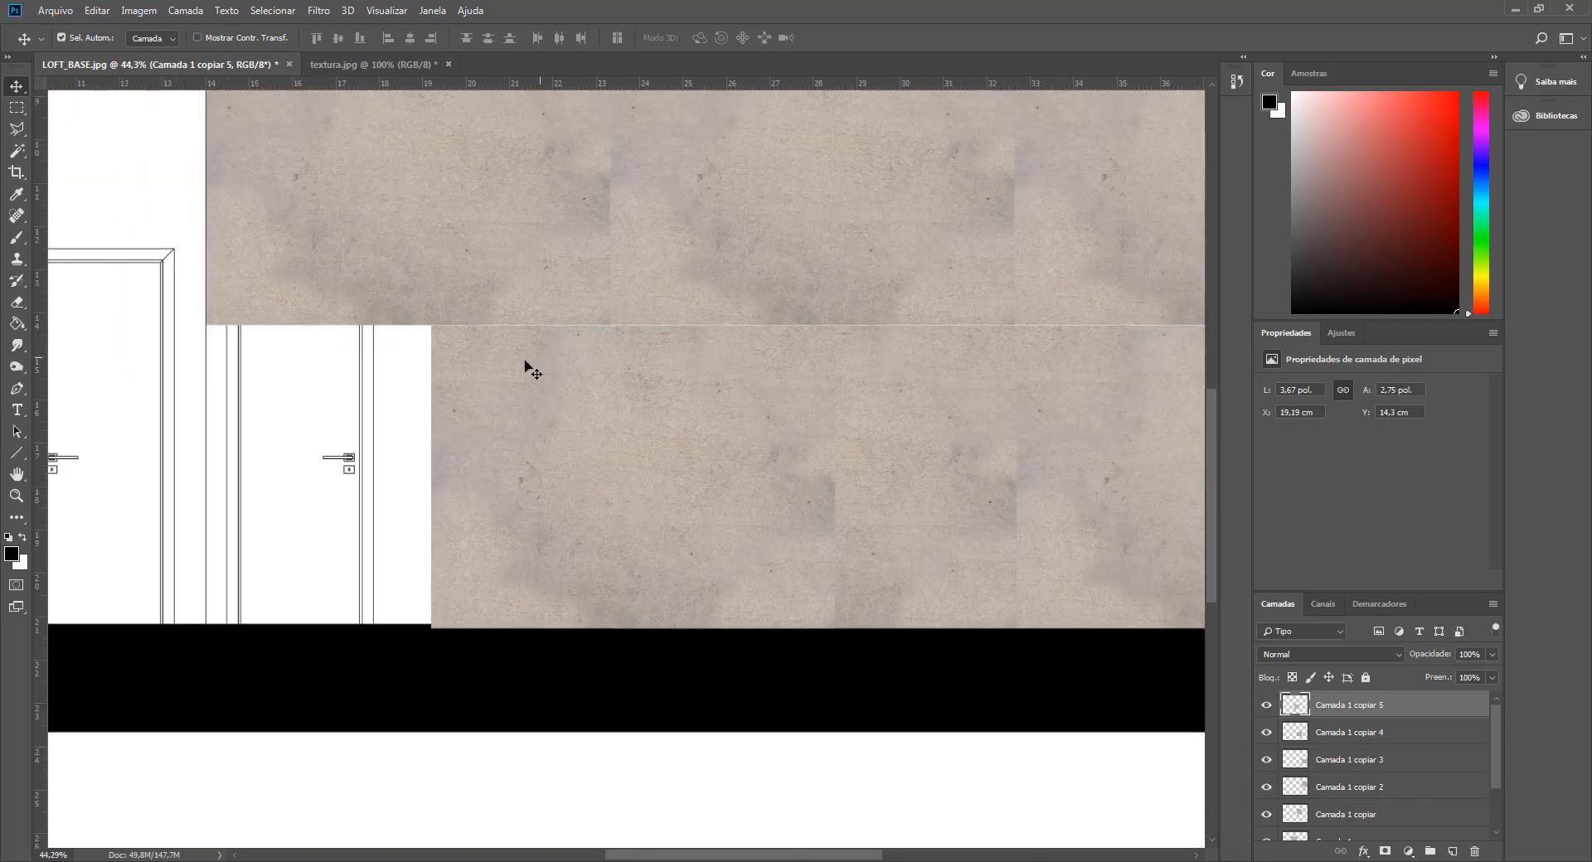
drag(526, 366, 305, 370)
scroll(235, 337, up, 3)
scroll(236, 337, up, 1)
scroll(636, 387, down, 3)
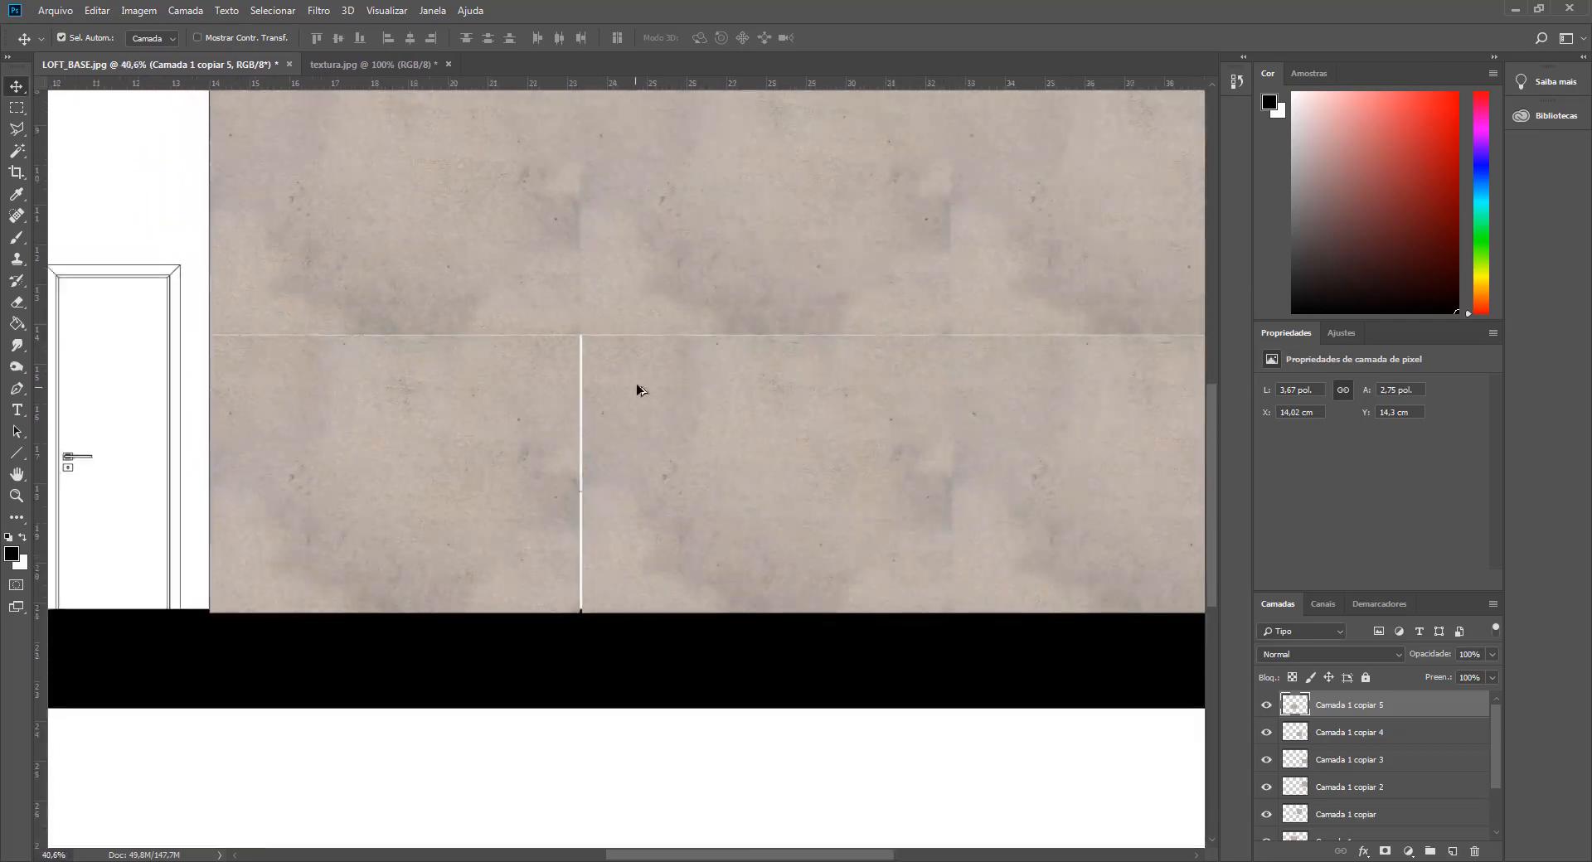
- Close the gaps in the lower texture row by moving its middle piece to X 23.33 cm and its last piece to X 32.65 cm
scroll(561, 327, up, 5)
drag(568, 319, 558, 311)
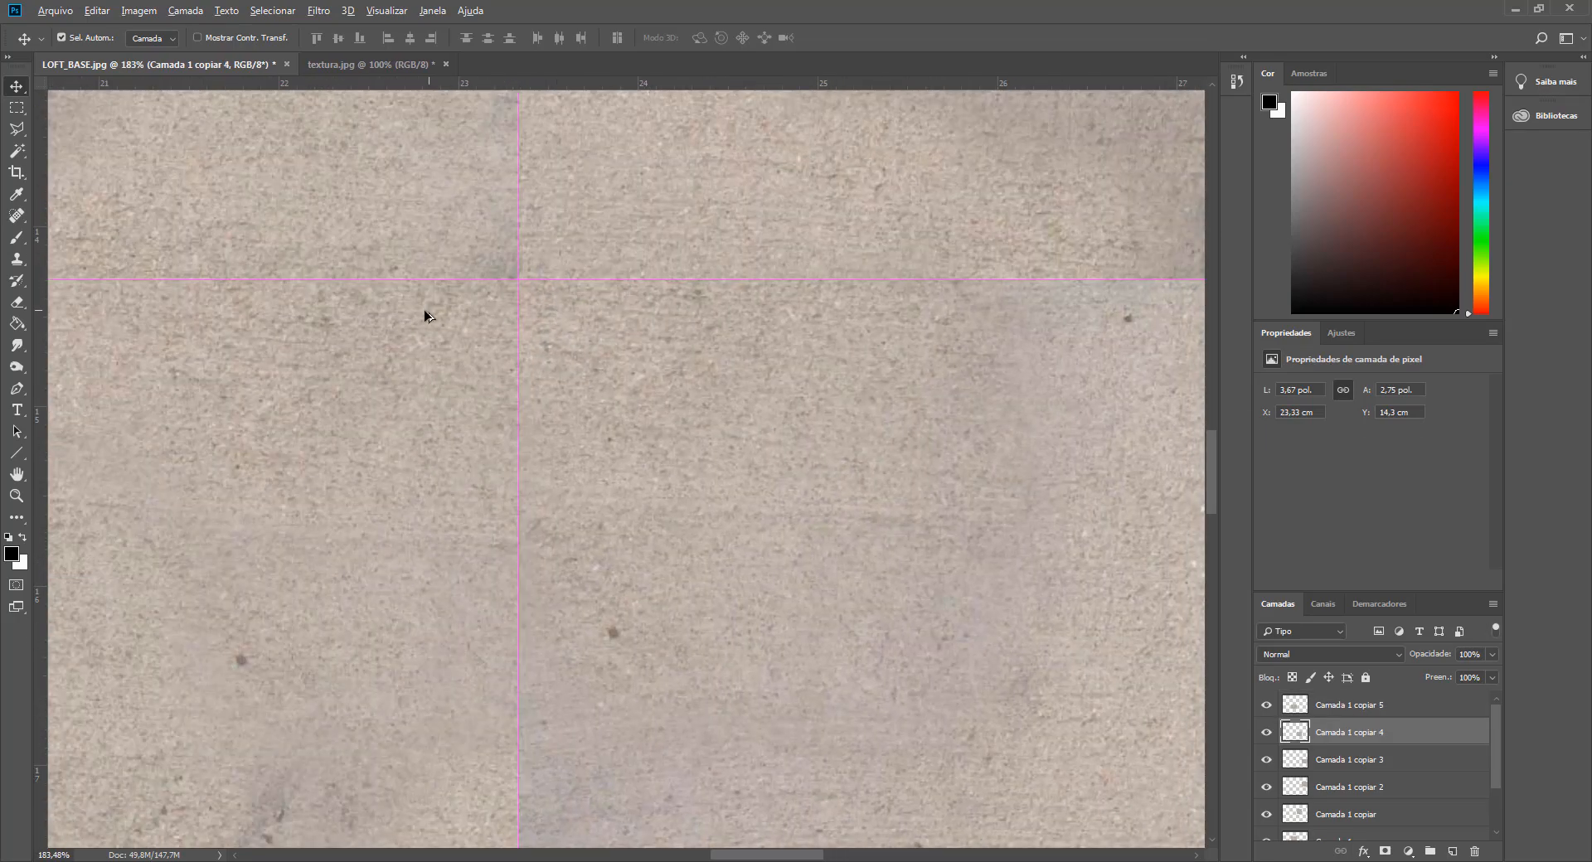
scroll(425, 310, down, 5)
scroll(900, 305, up, 5)
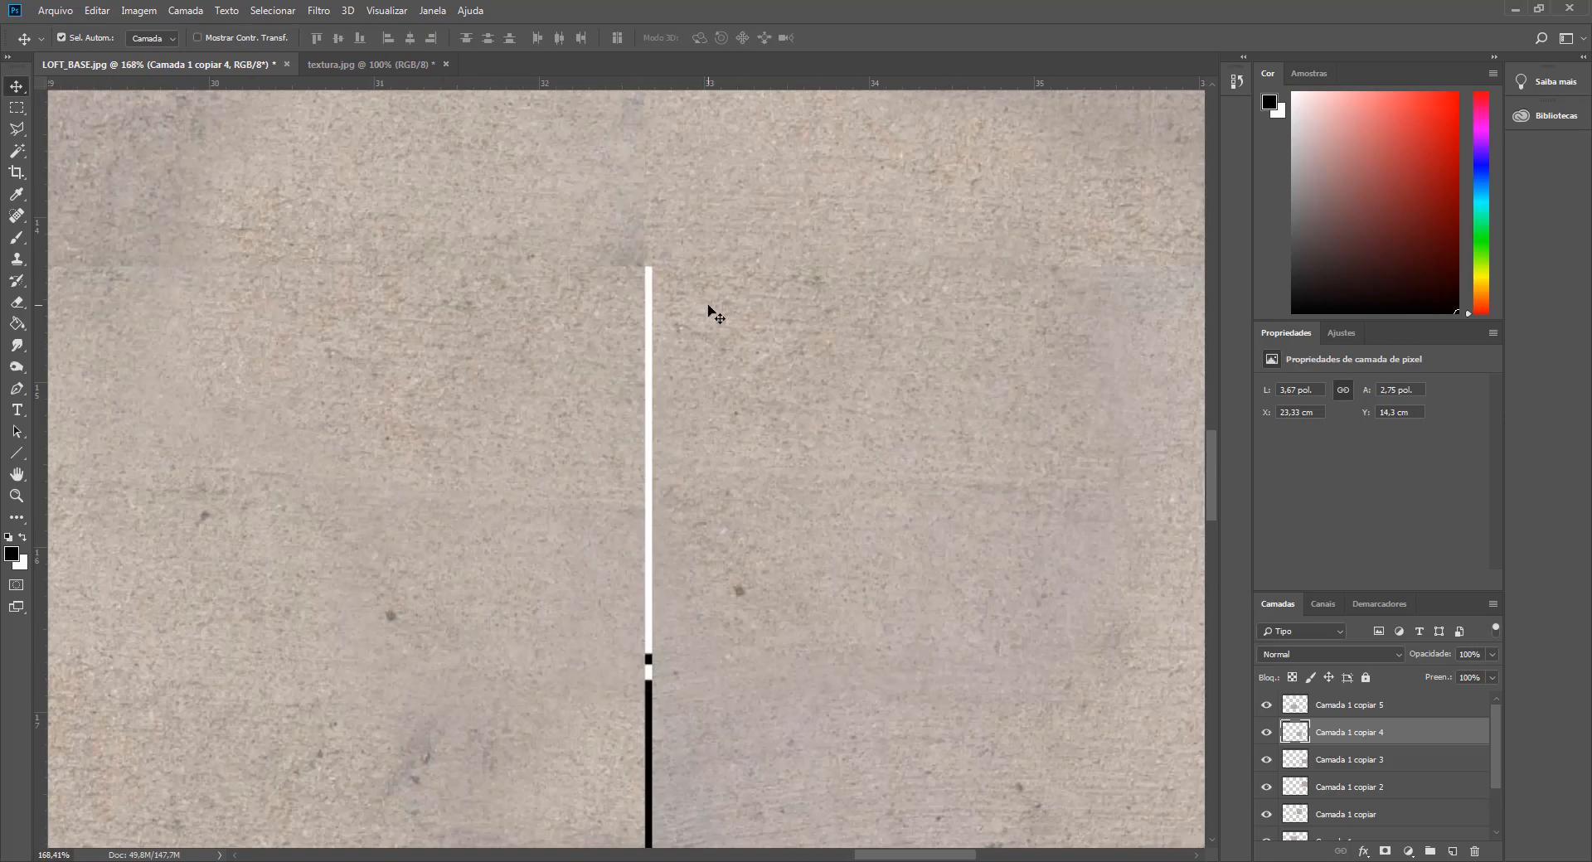
drag(709, 310, 704, 308)
scroll(716, 366, down, 8)
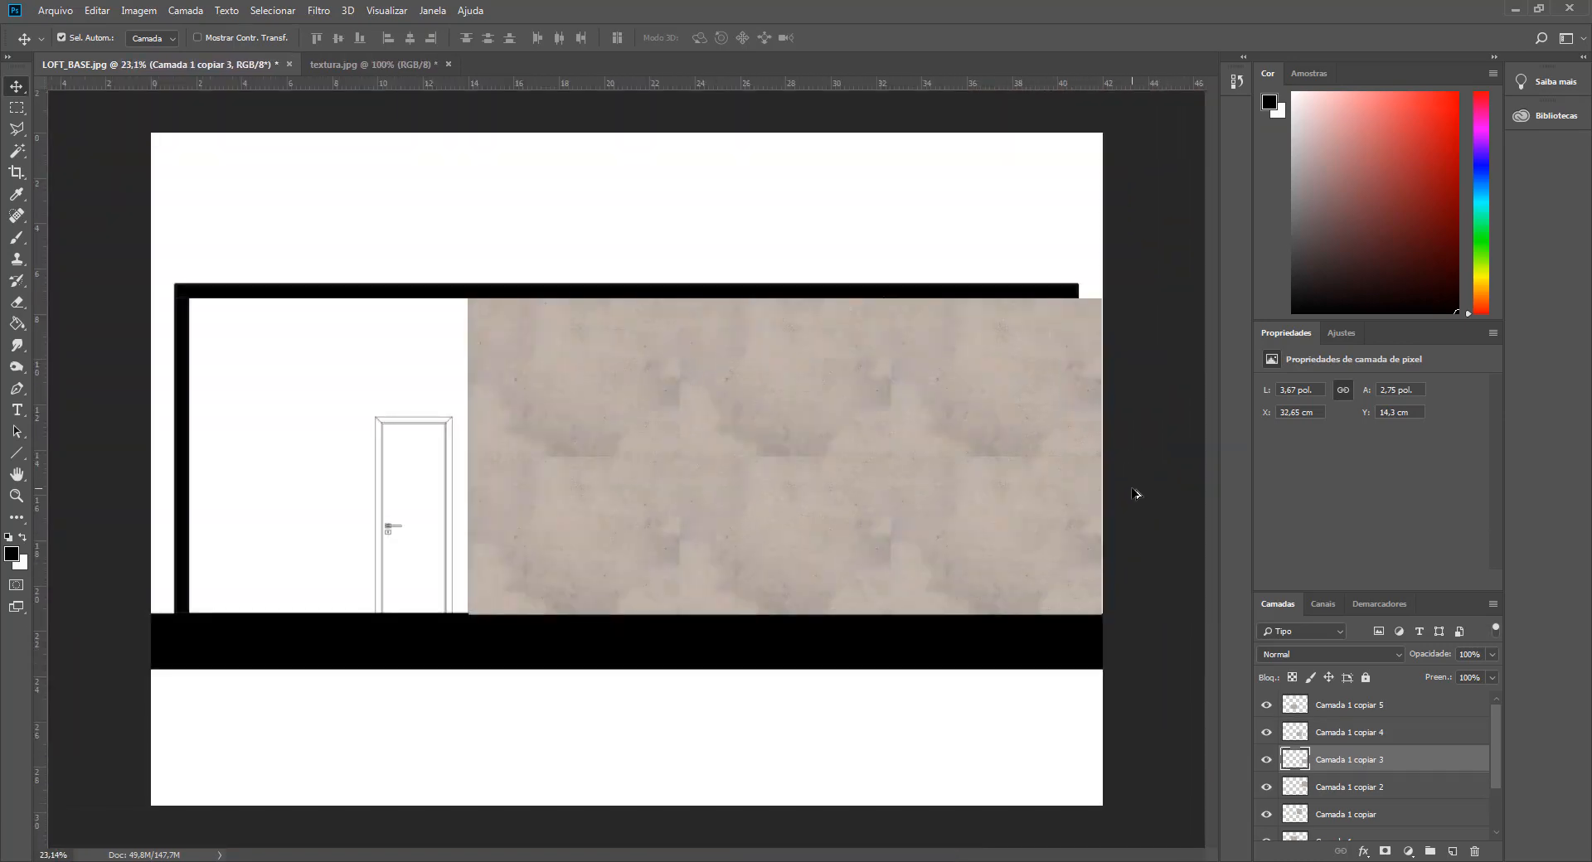
- Examine the seams and repeated stains between the six tiled concrete texture pieces, up close and across the whole wall
scroll(1134, 492, up, 2)
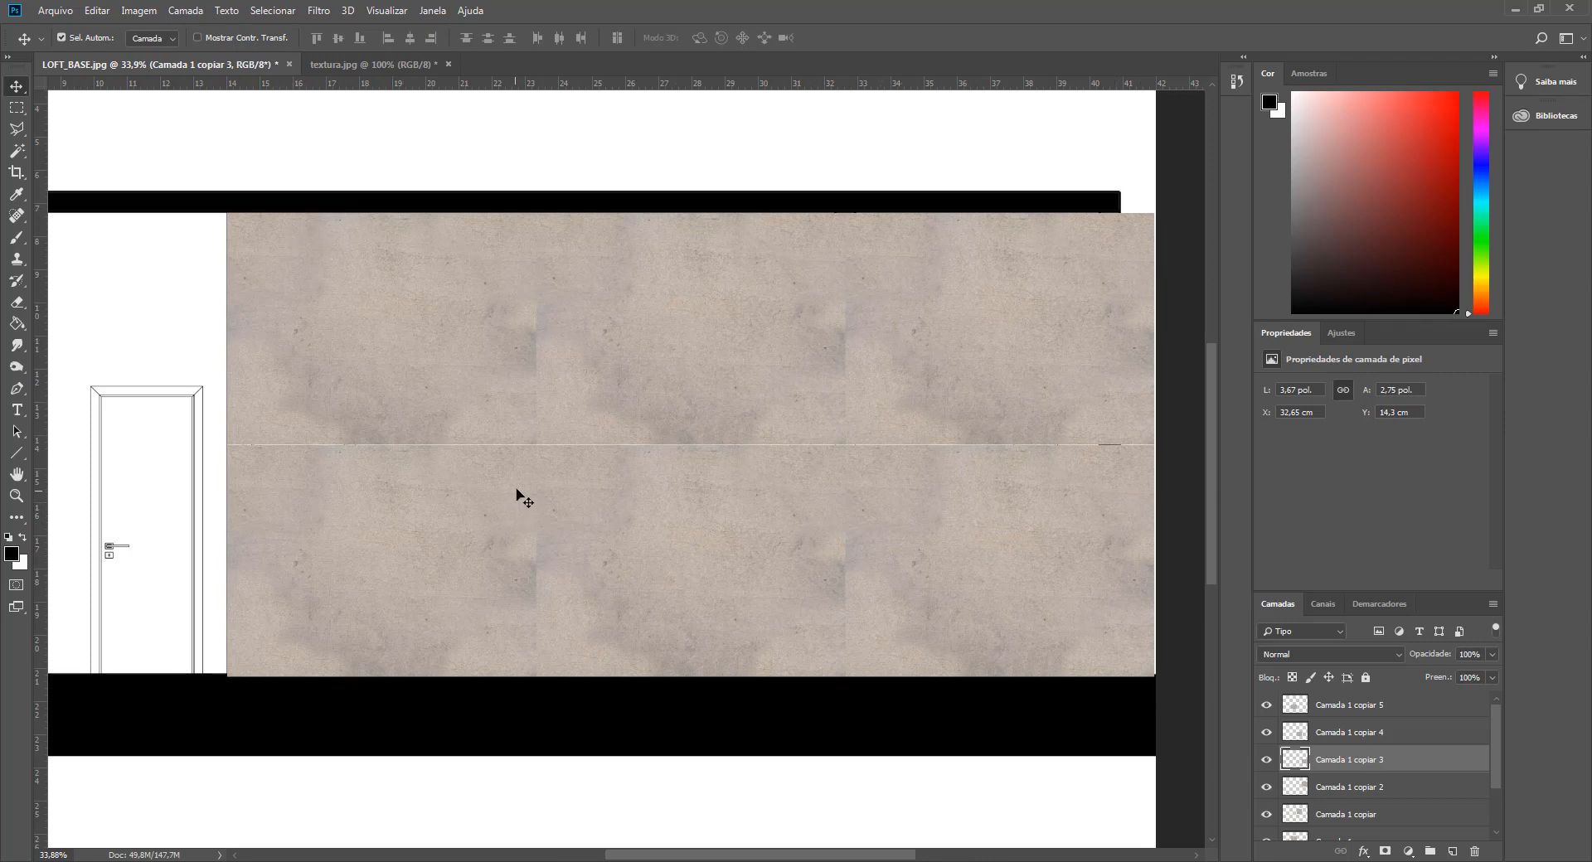
scroll(524, 478, up, 6)
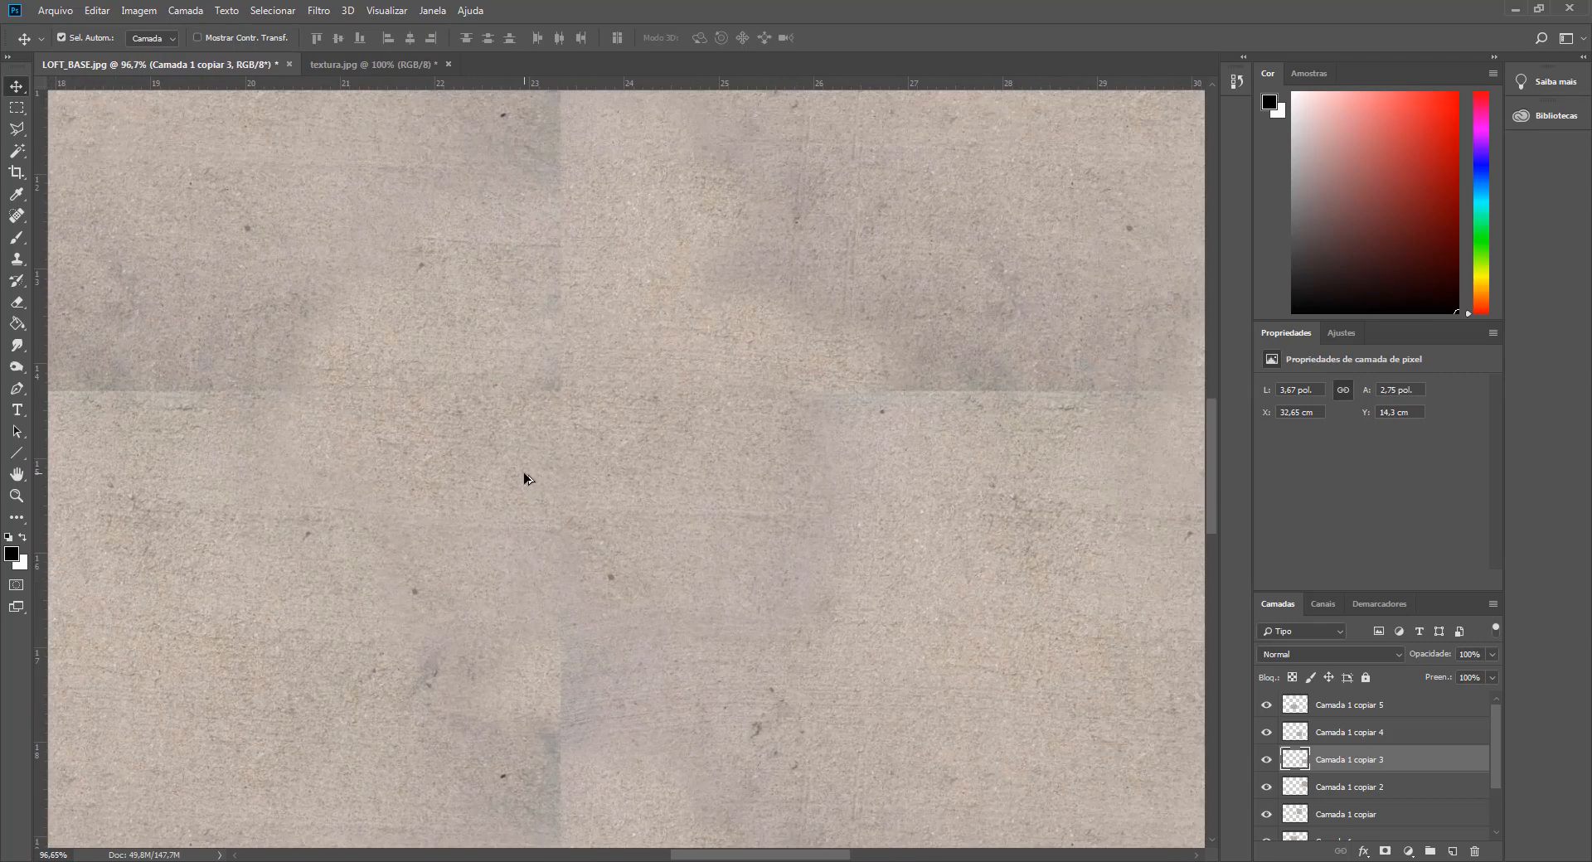
scroll(606, 534, down, 5)
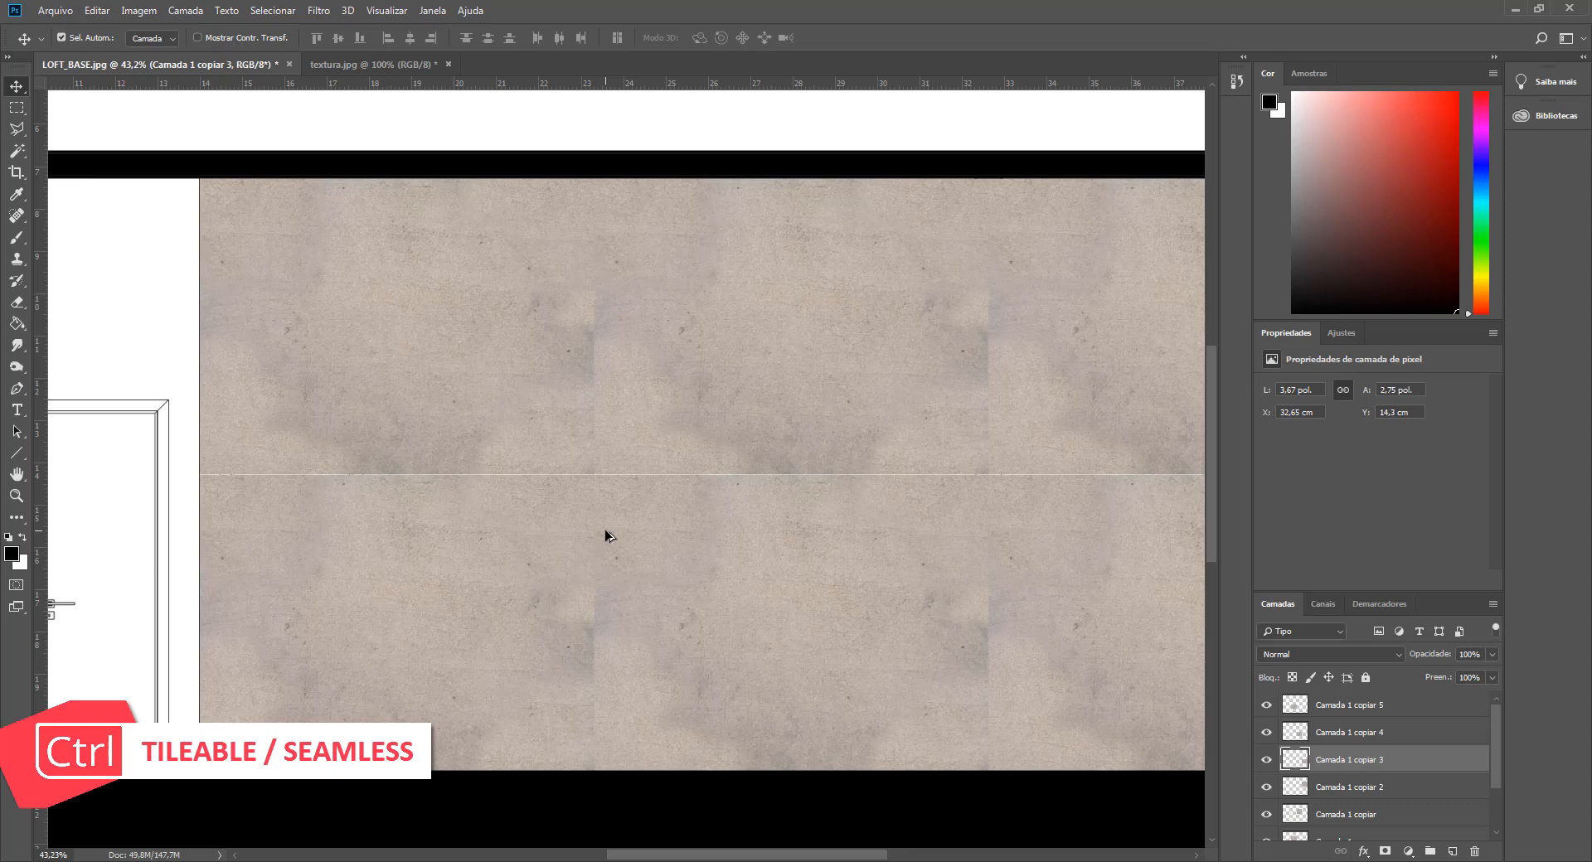
scroll(560, 450, up, 1)
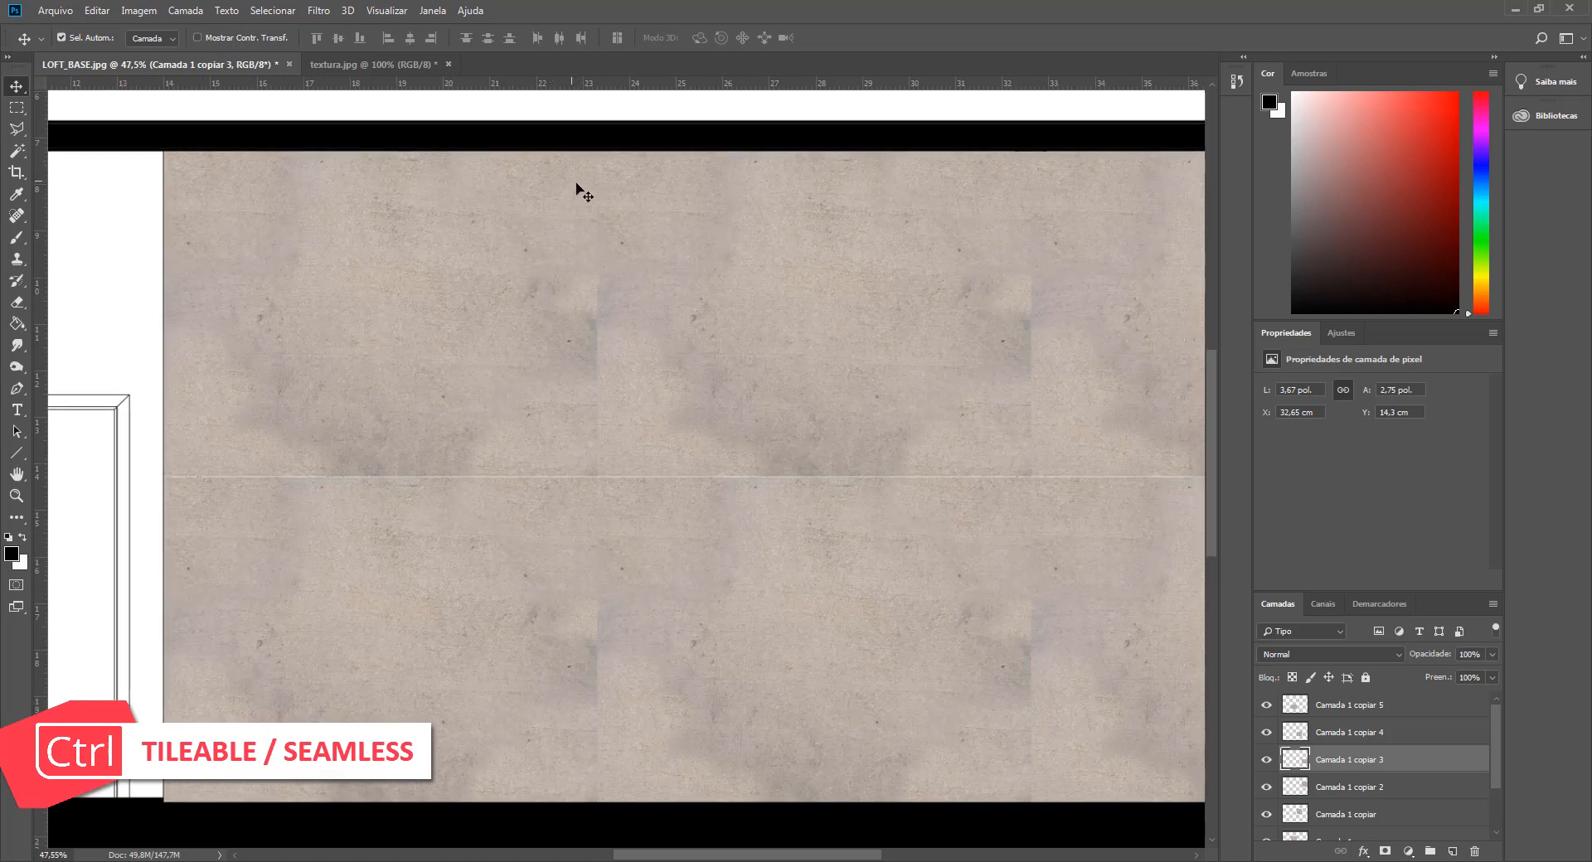
scroll(506, 340, up, 1)
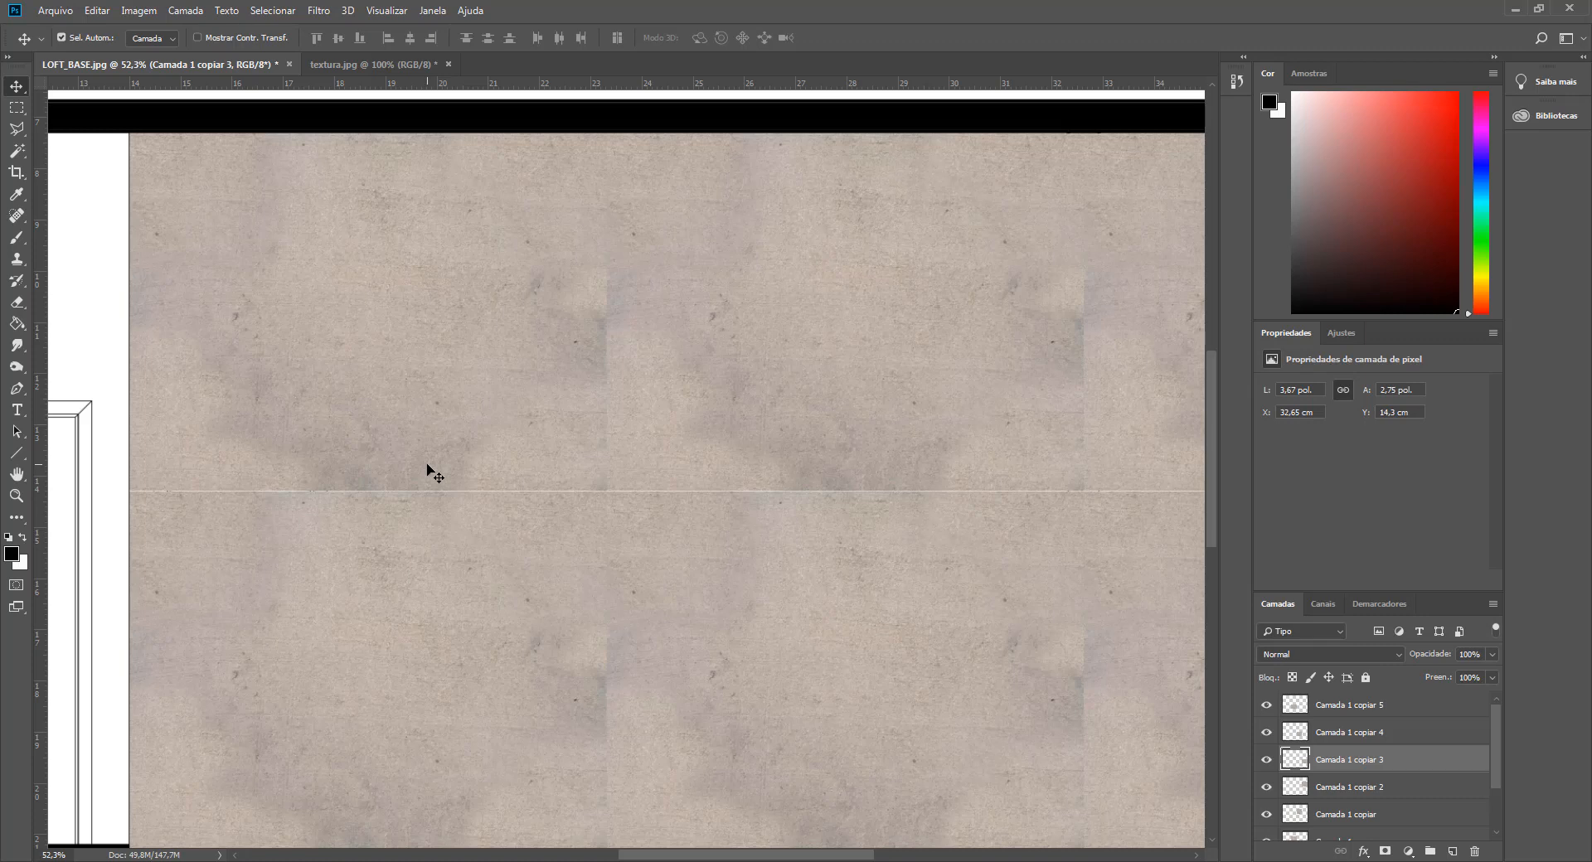
scroll(457, 354, down, 2)
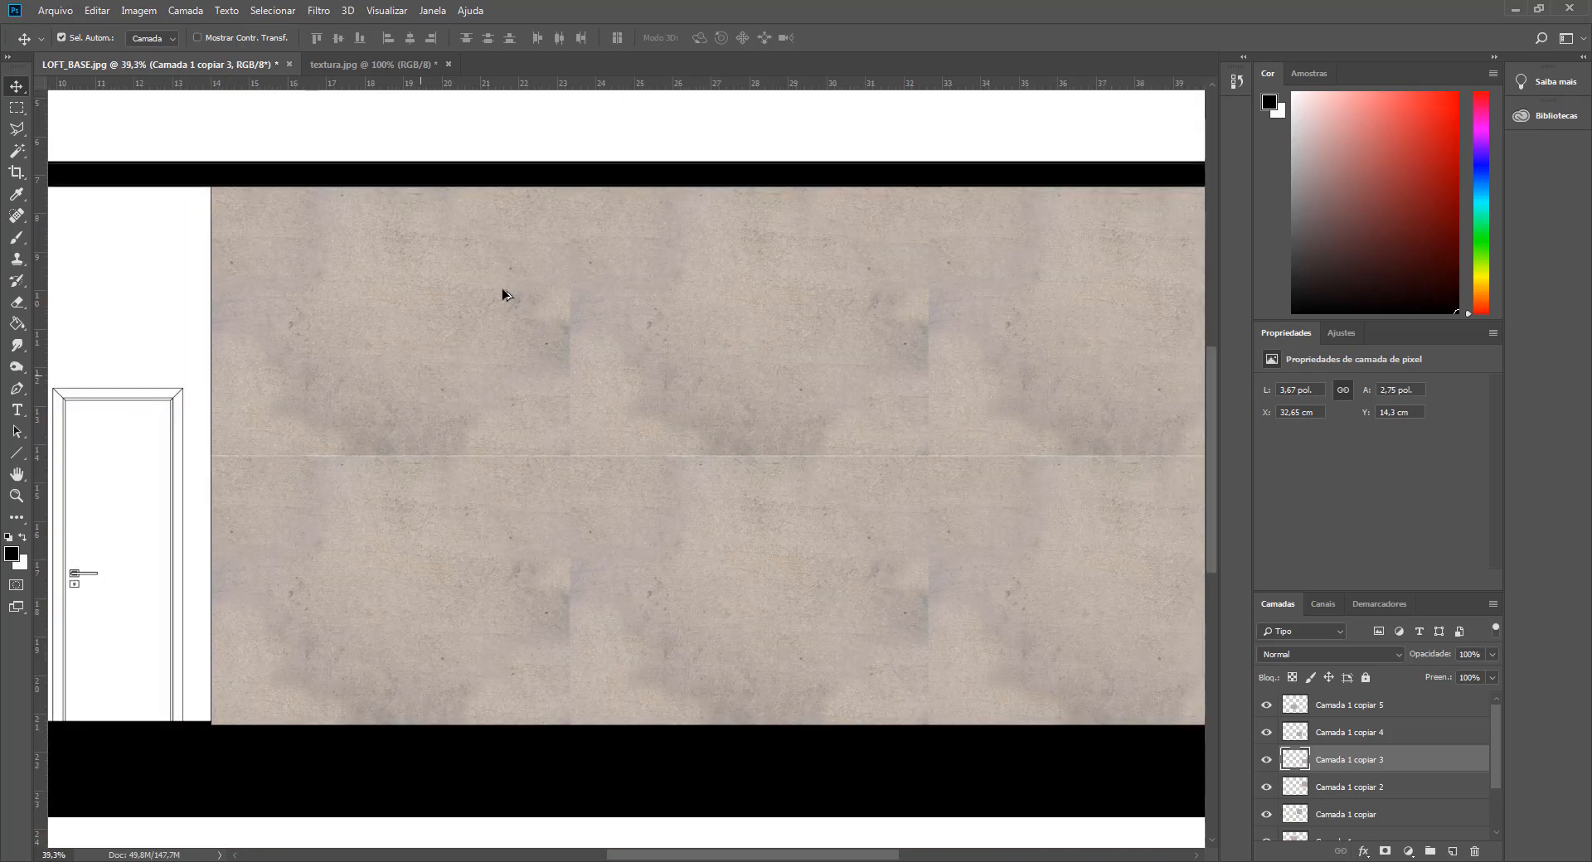
scroll(424, 410, down, 3)
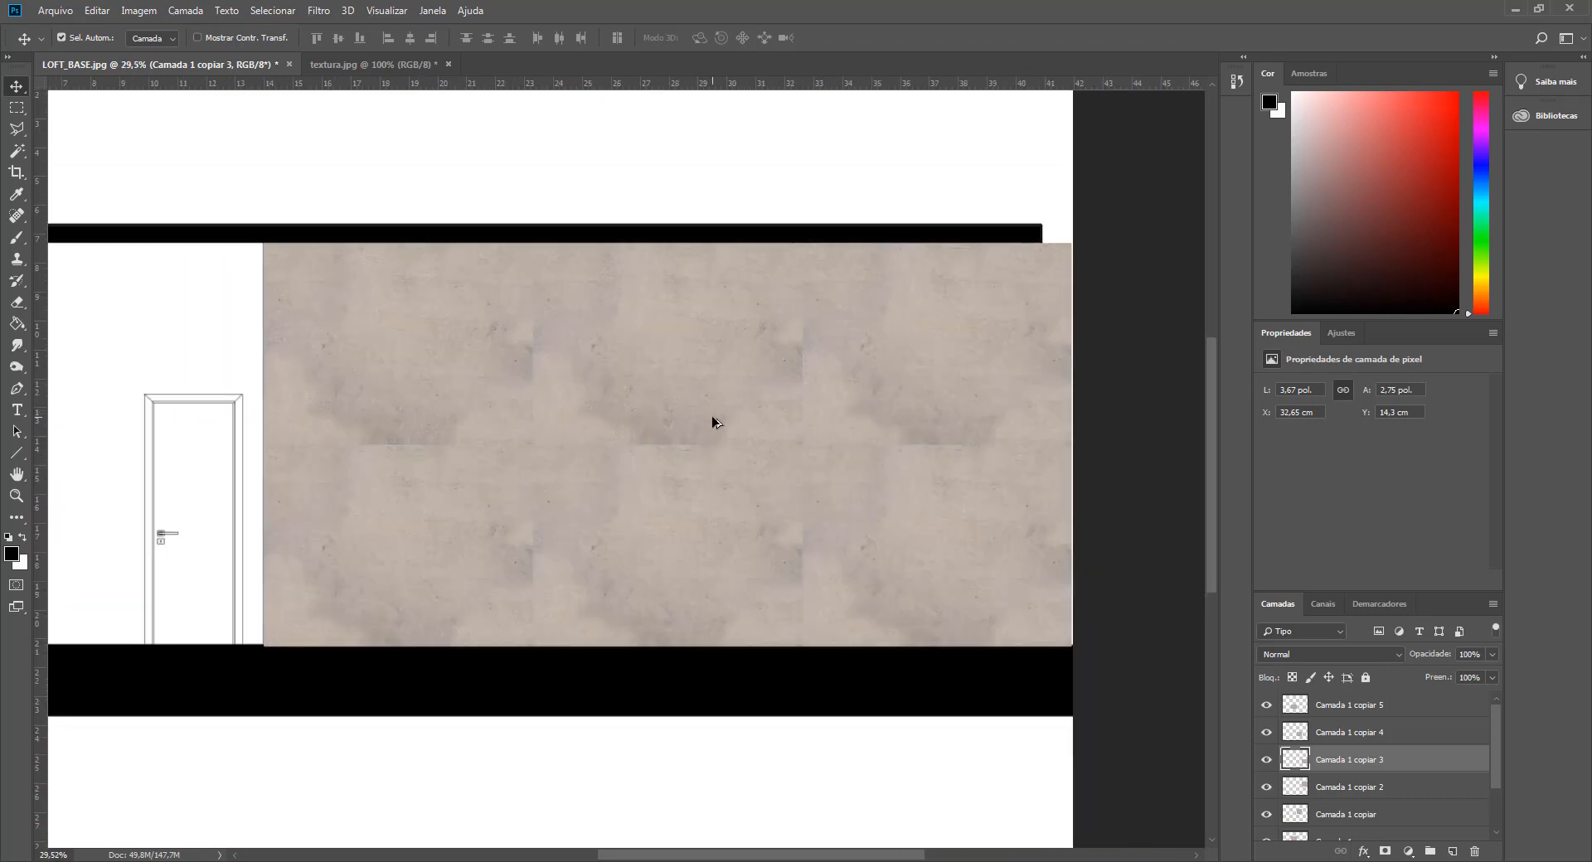
scroll(712, 416, up, 1)
scroll(711, 415, up, 1)
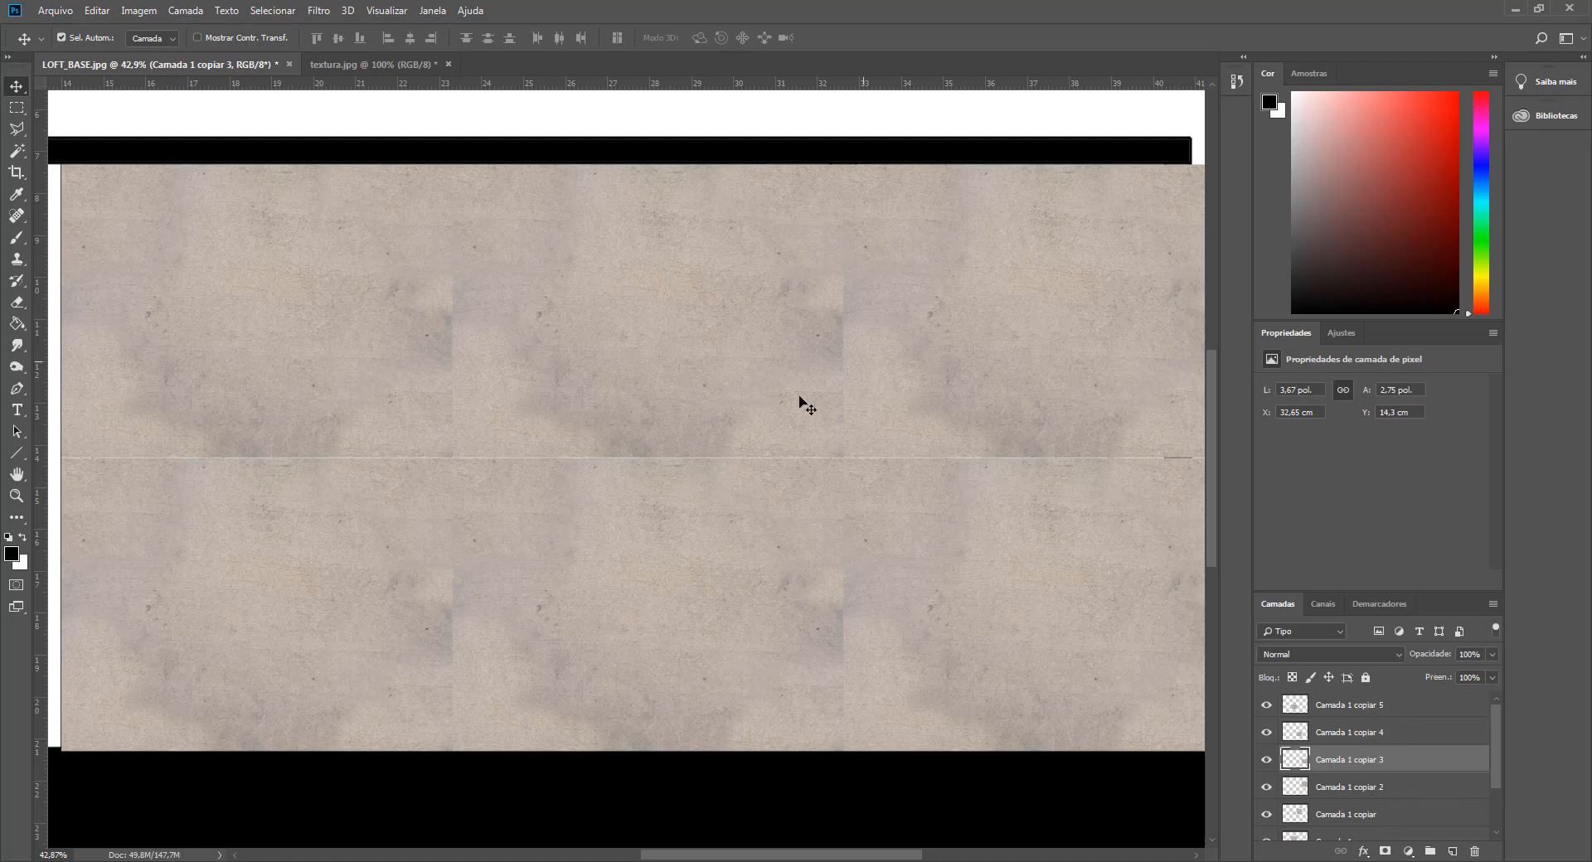
scroll(504, 411, down, 1)
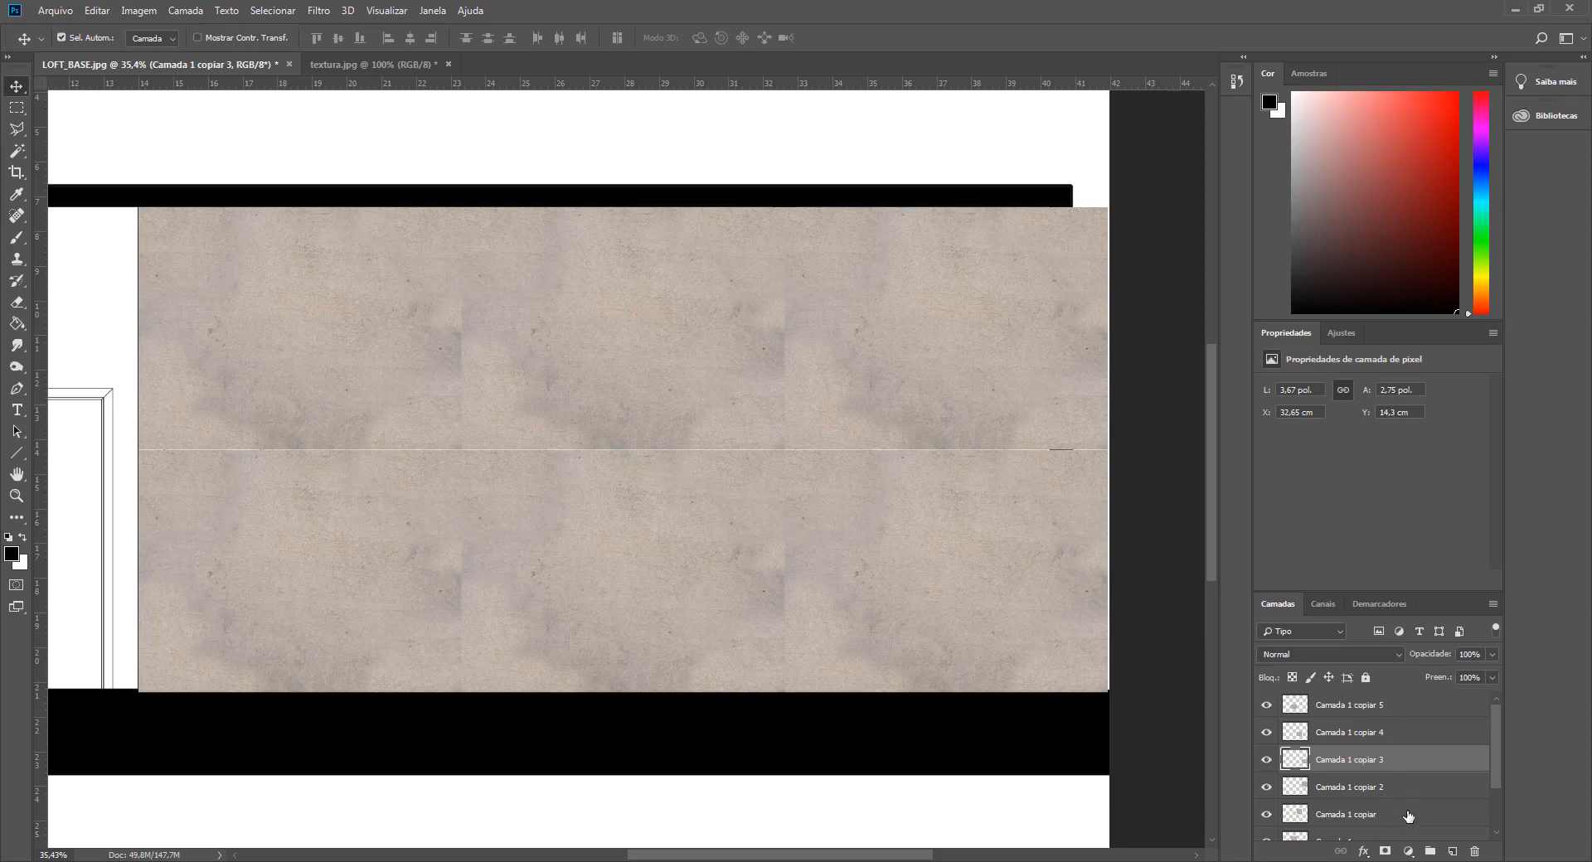
- Merge the six texture layers, Camada 1 through Camada 1 copiar 5, into one layer, undoing a test move of the merged texture
click(1382, 716)
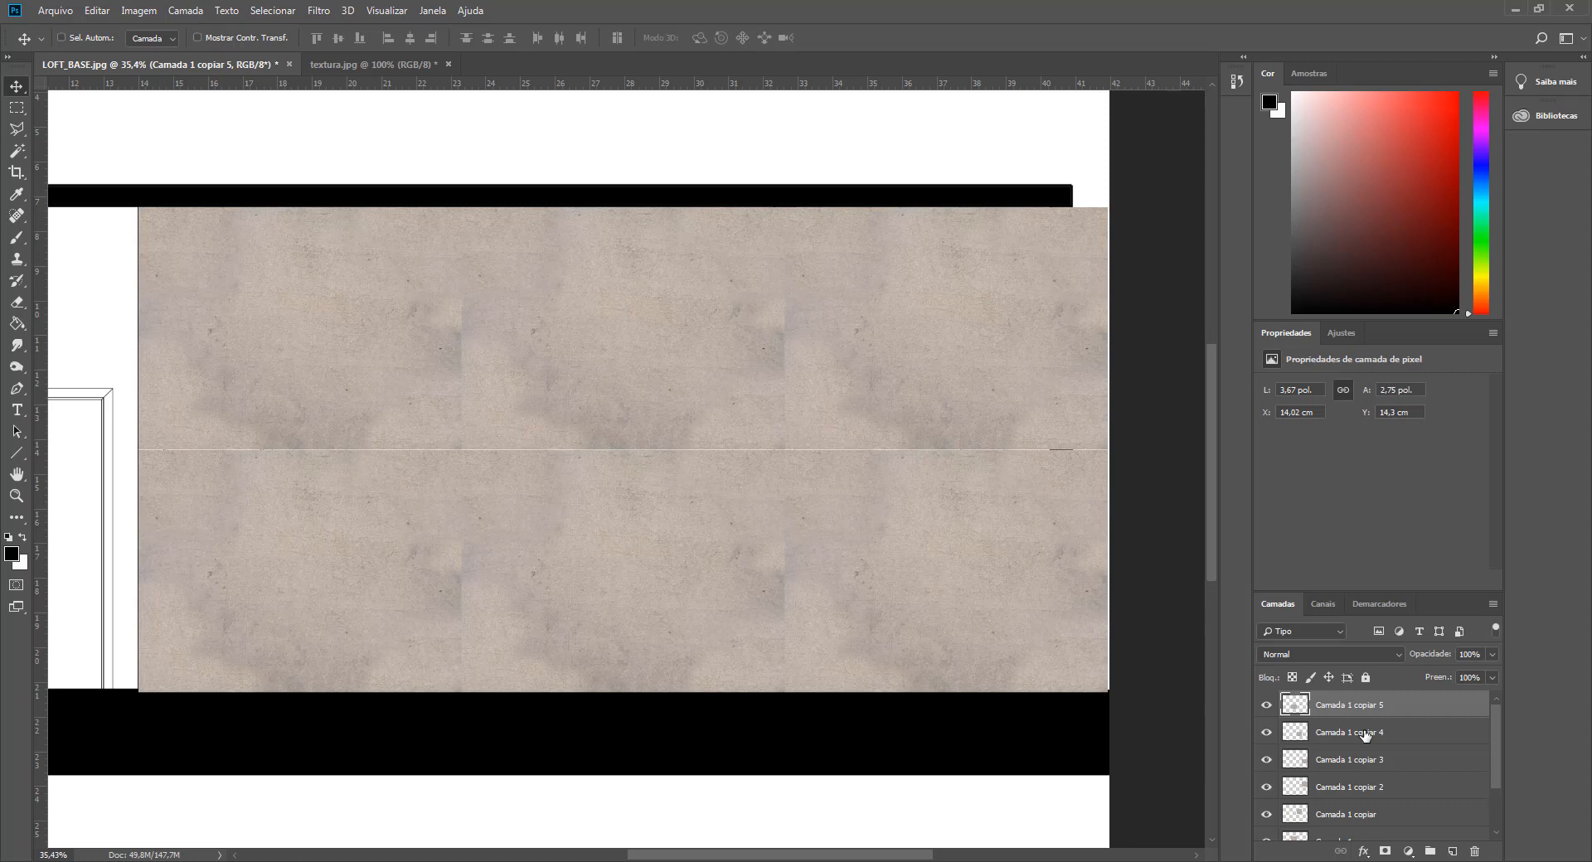
shift+click(1366, 733)
shift+click(1360, 760)
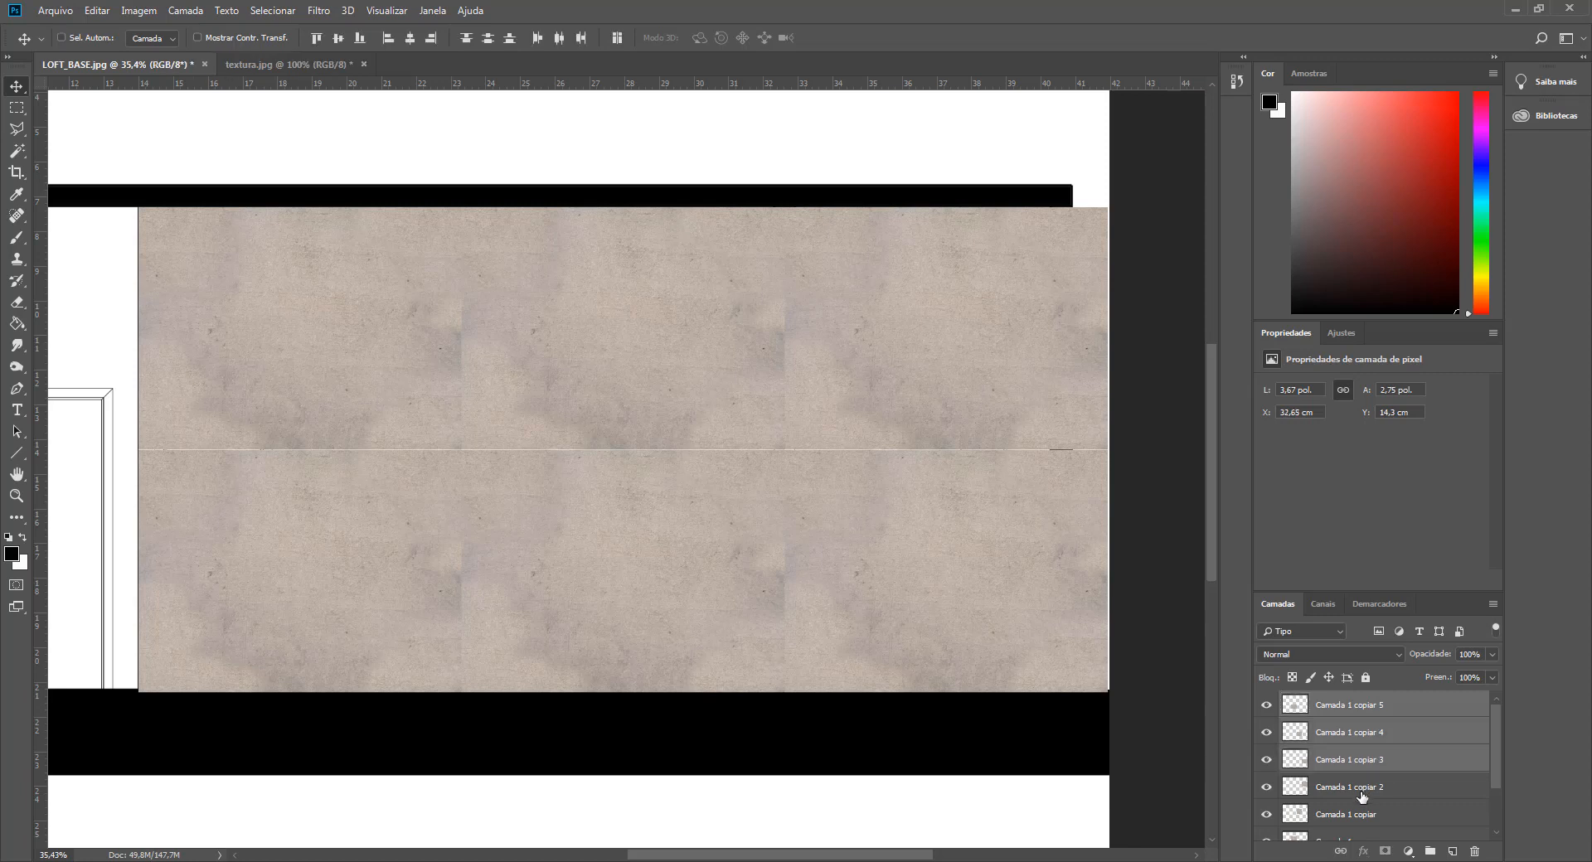
shift+click(1360, 789)
shift+click(1401, 814)
drag(1494, 748, 1497, 801)
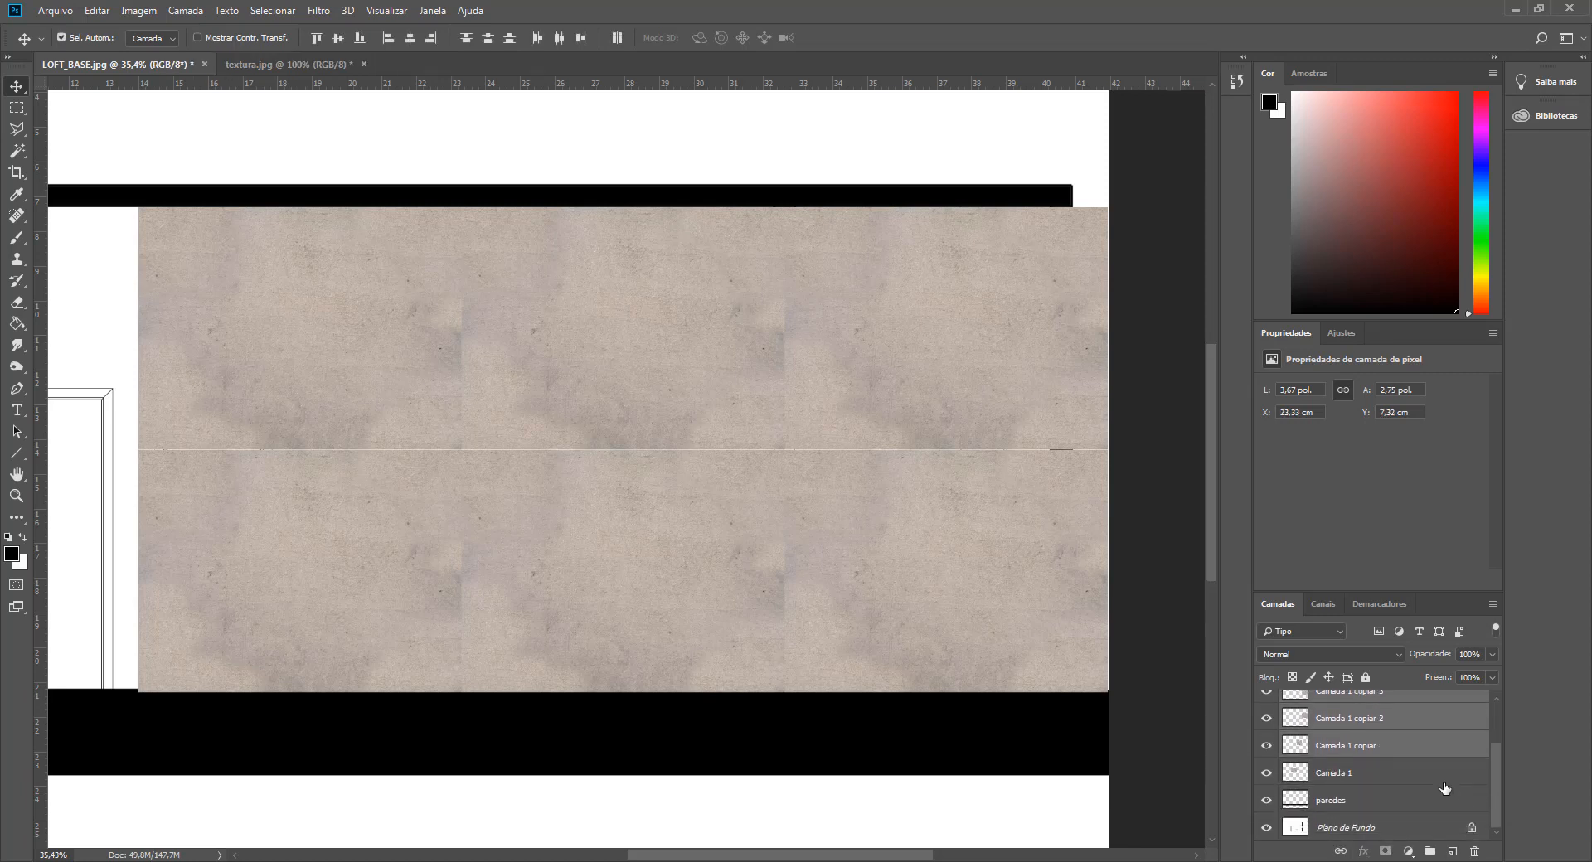
shift+click(1403, 775)
key(ctrl+e)
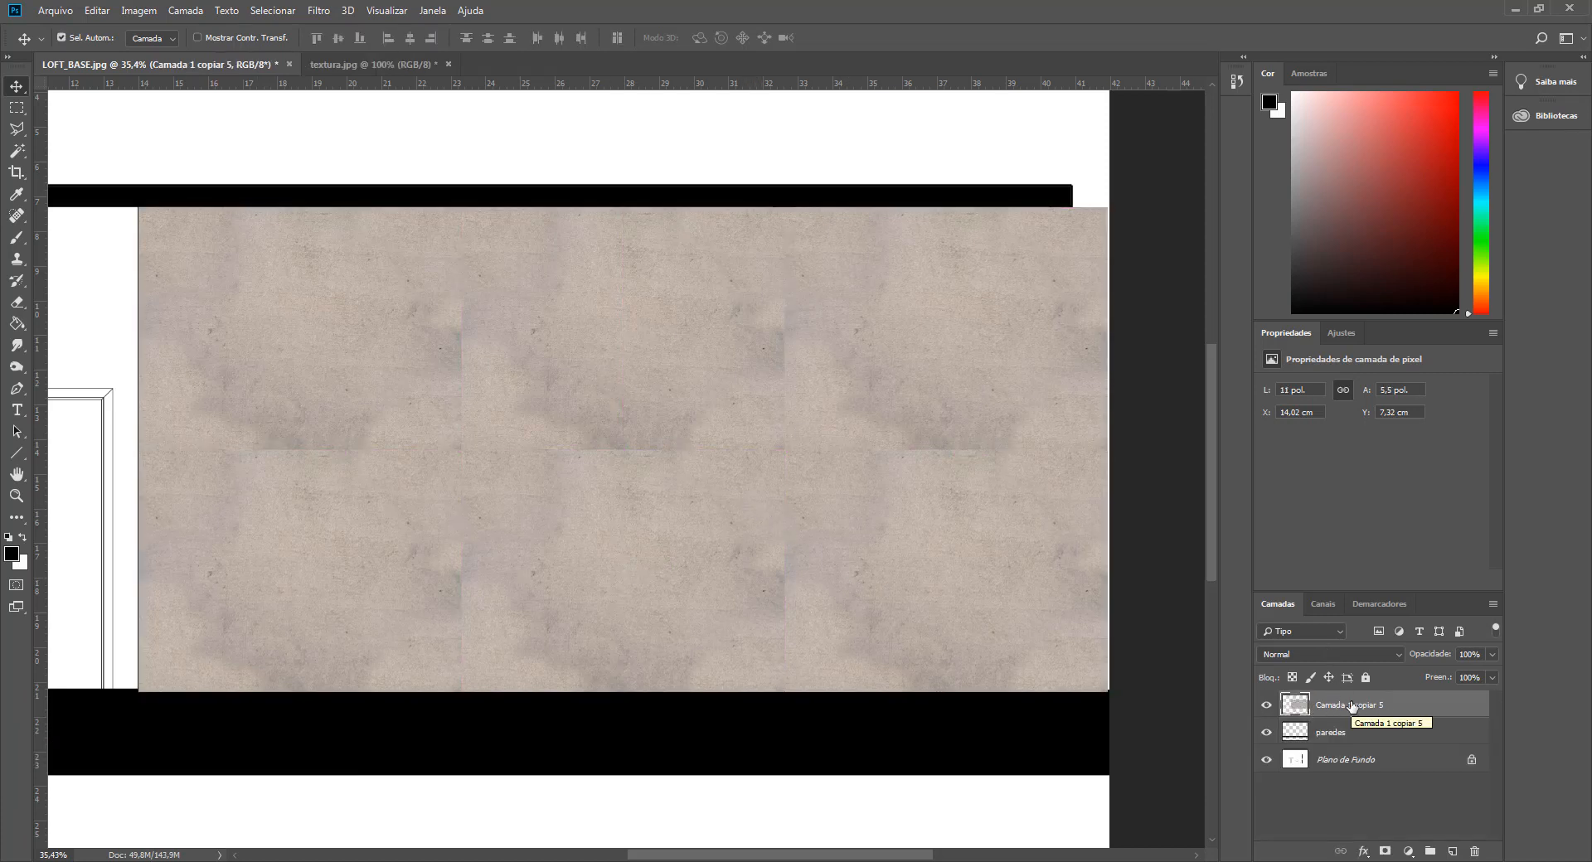
drag(594, 419, 639, 285)
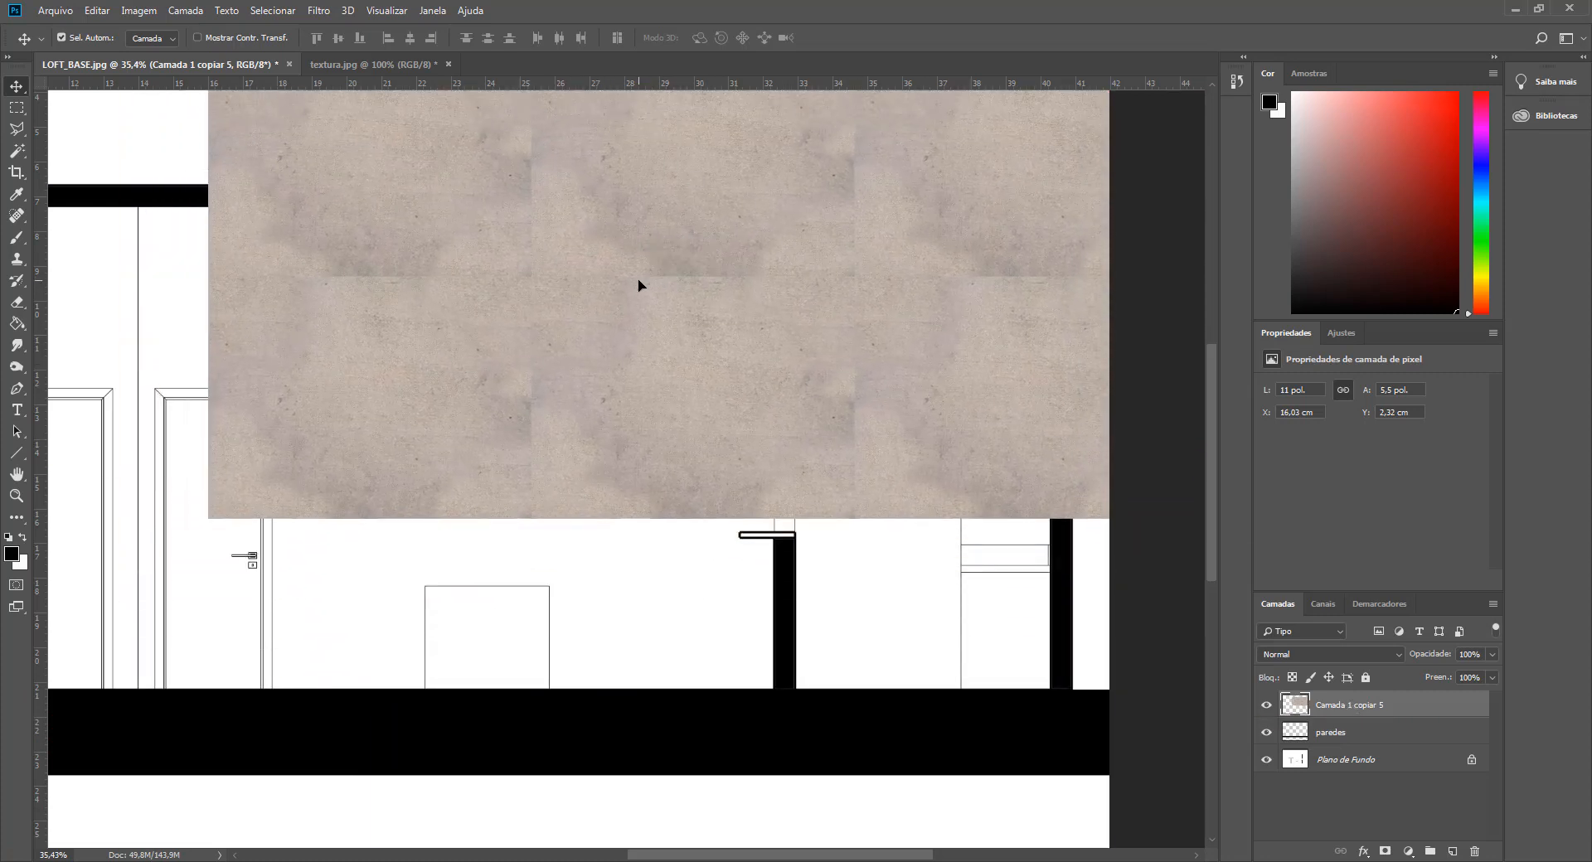
key(ctrl+z)
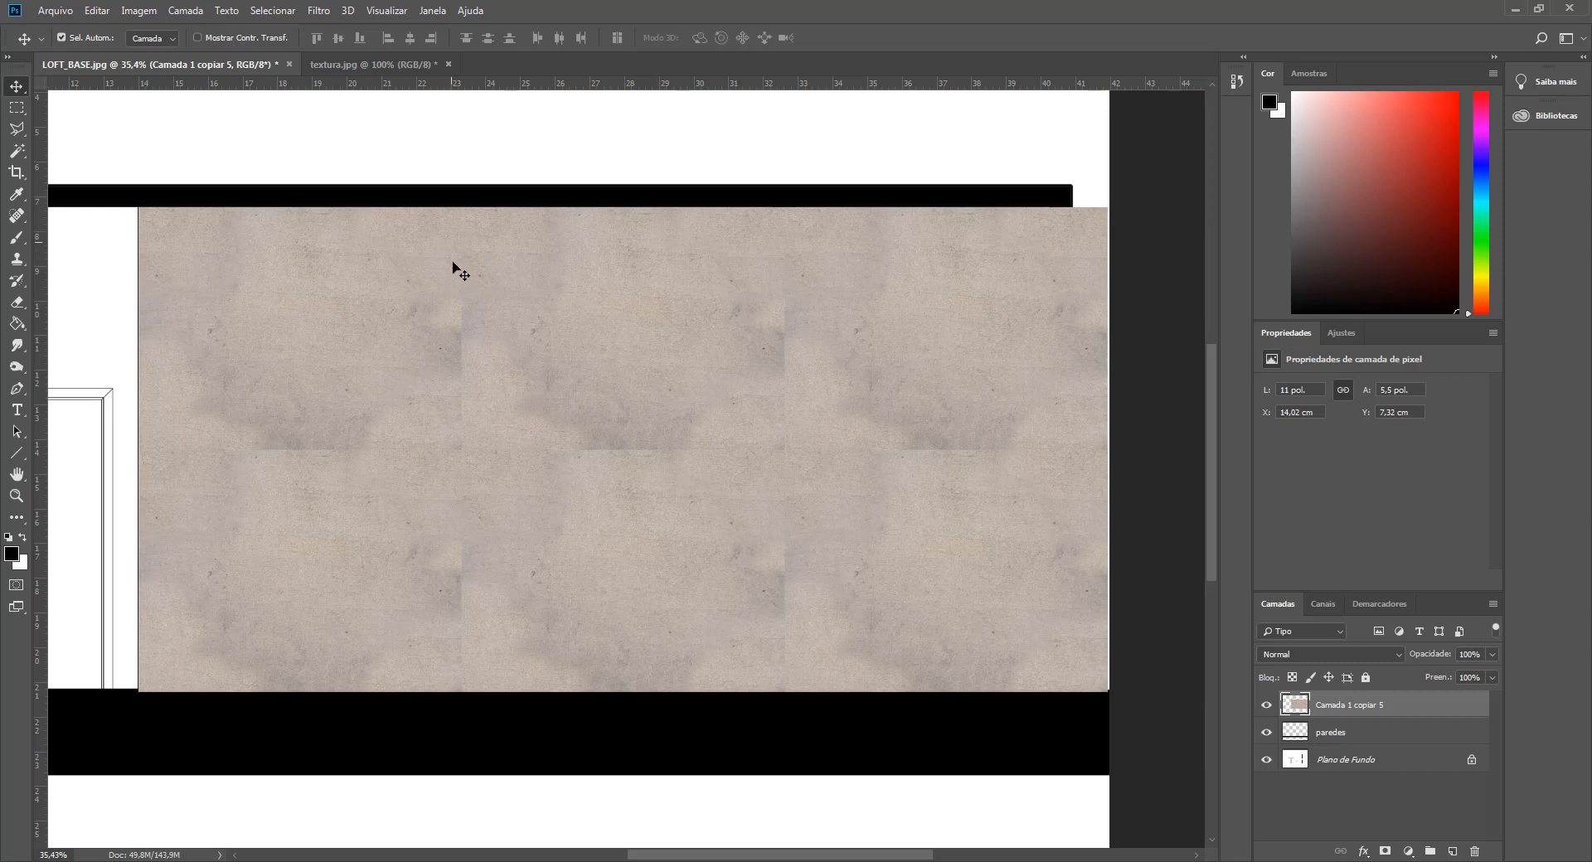
- Blend the seams around the first upper concrete tile using the Clone Stamp at 59% opacity, sampling clean texture from that tile
scroll(174, 519, up, 3)
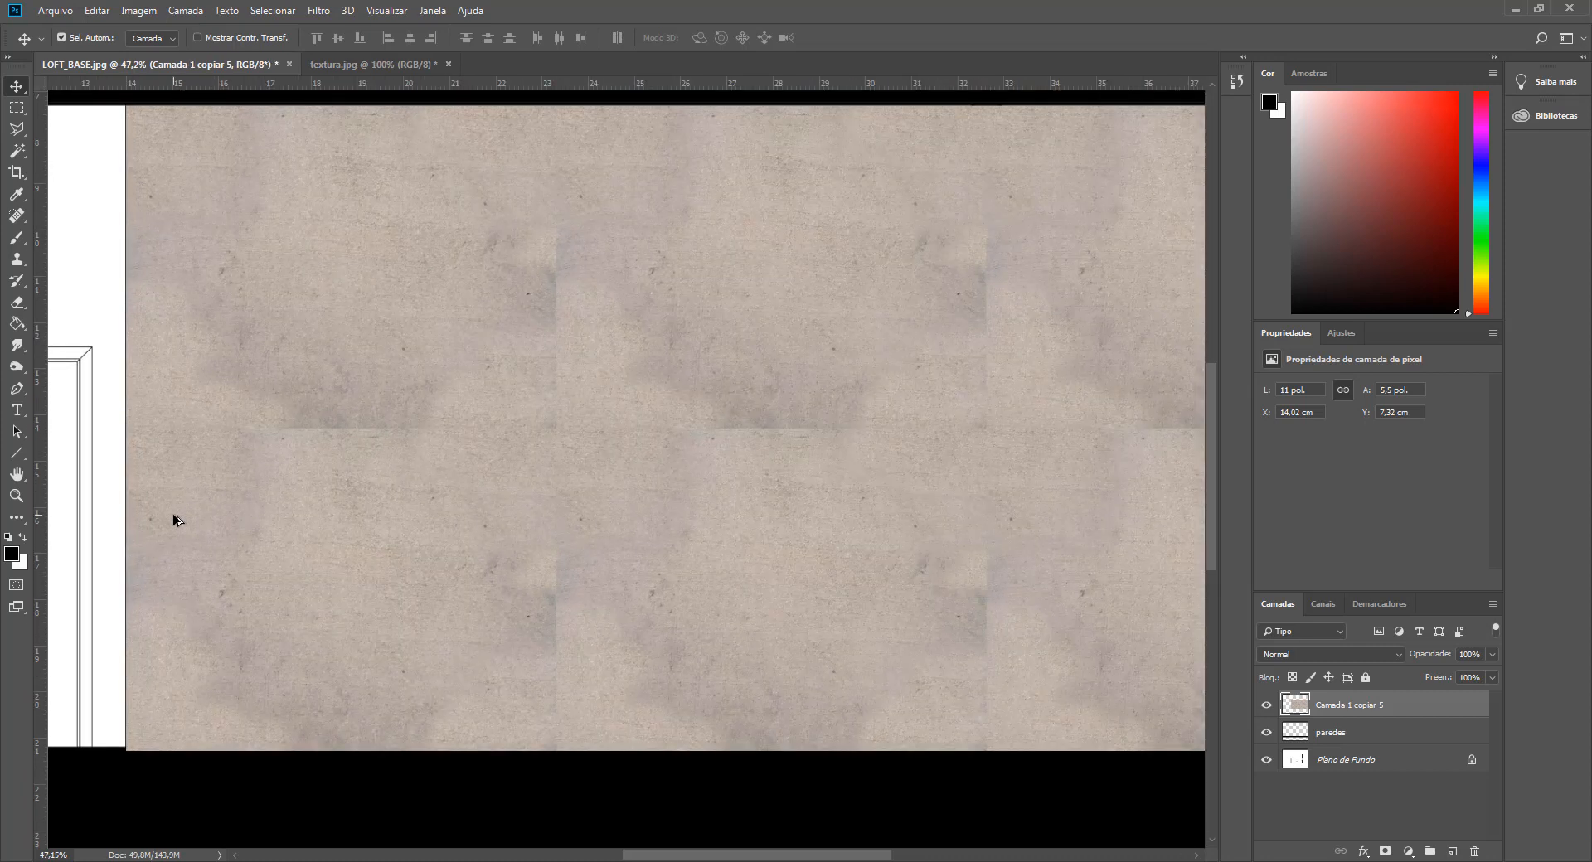
click(18, 259)
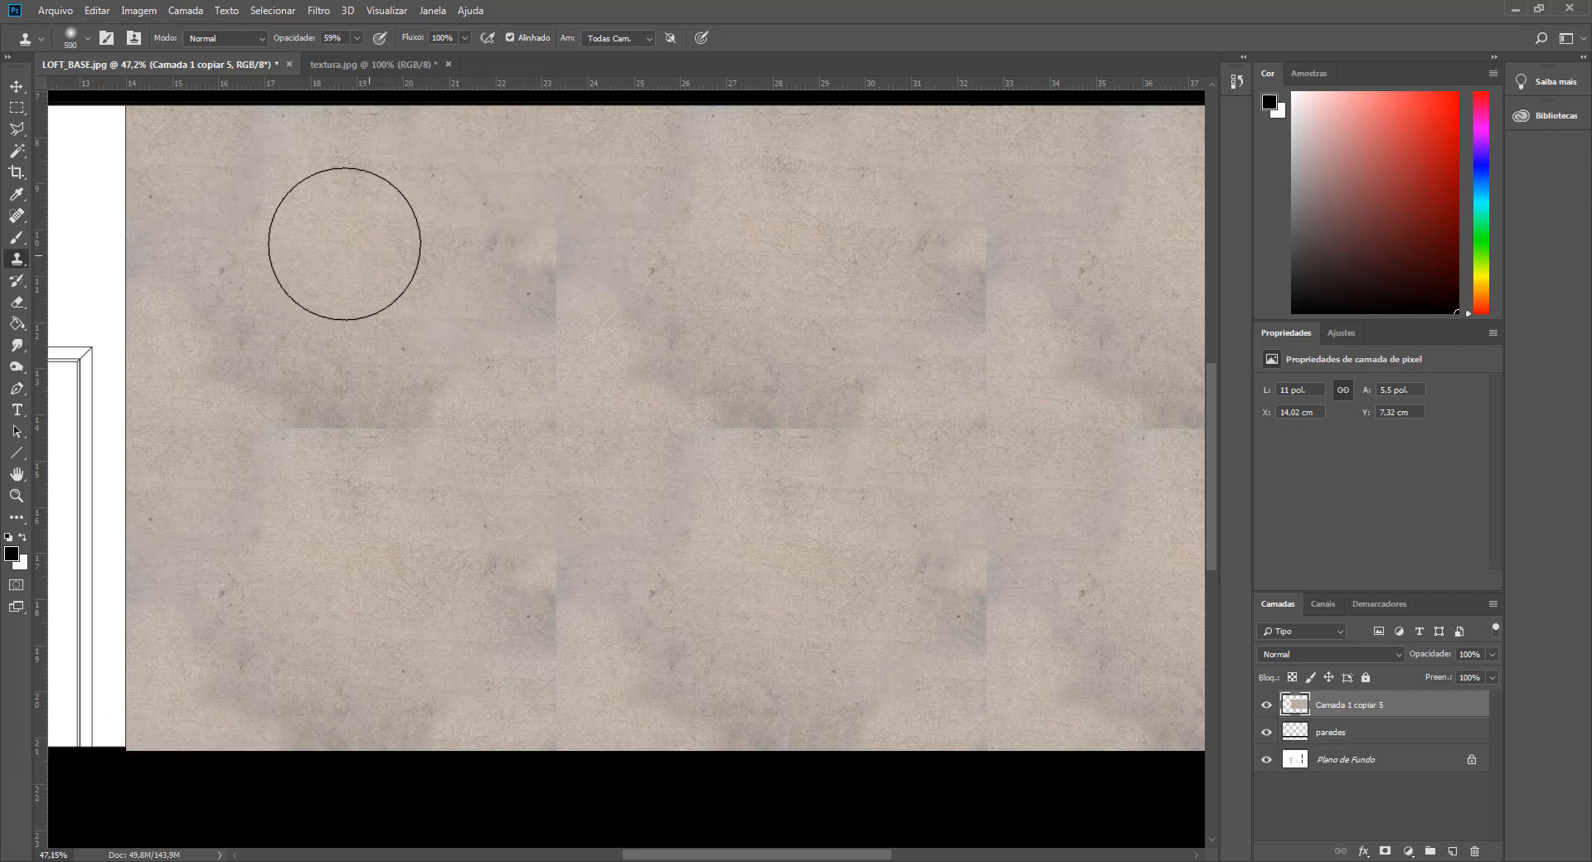
alt+click(253, 210)
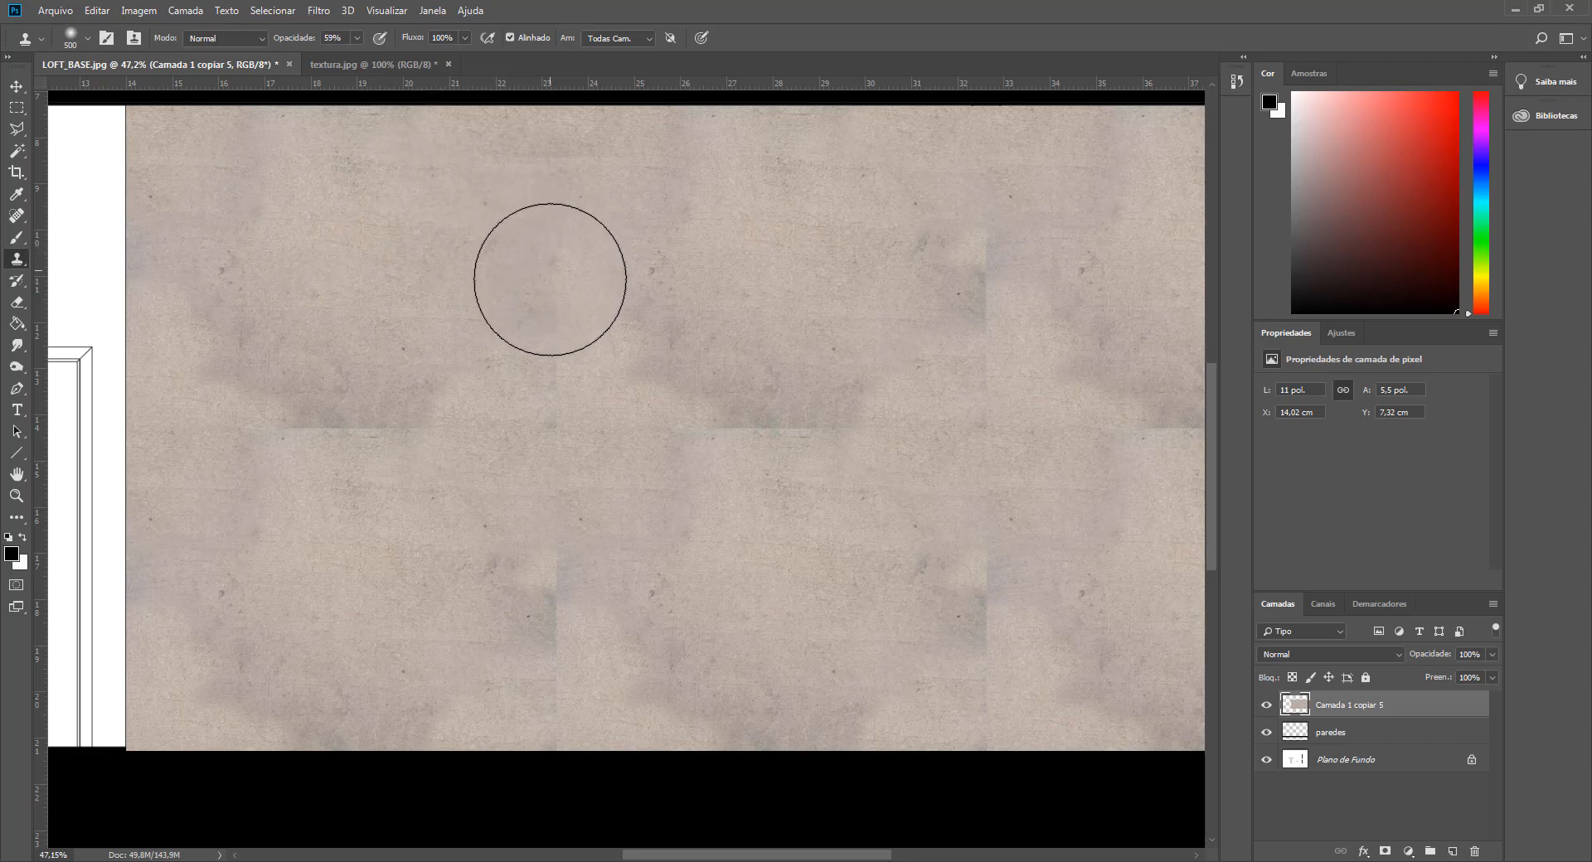
alt+click(306, 241)
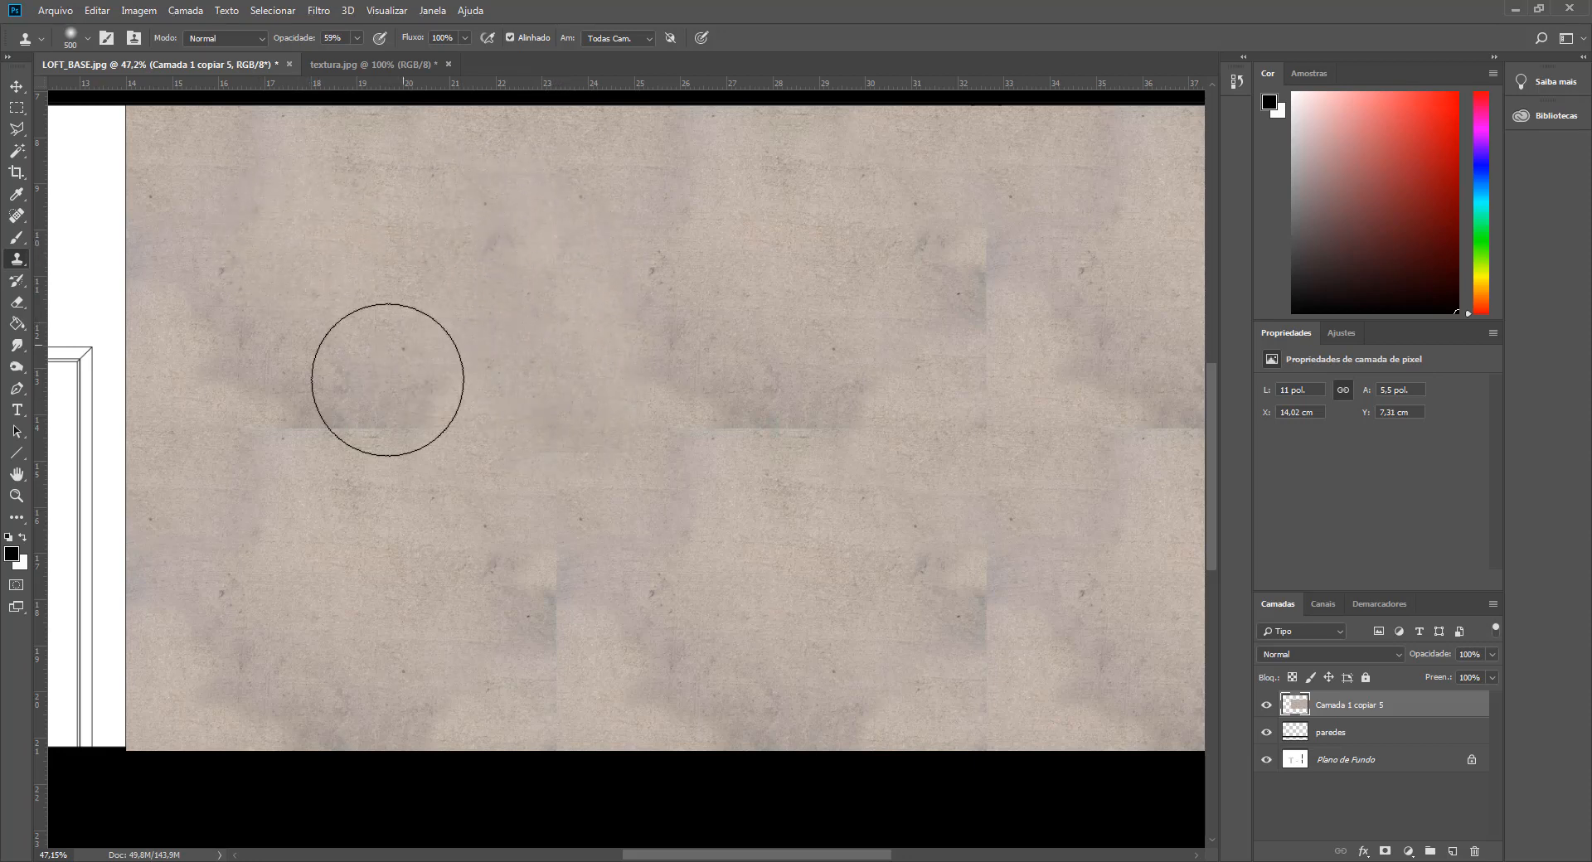
drag(346, 420, 302, 431)
alt+click(346, 271)
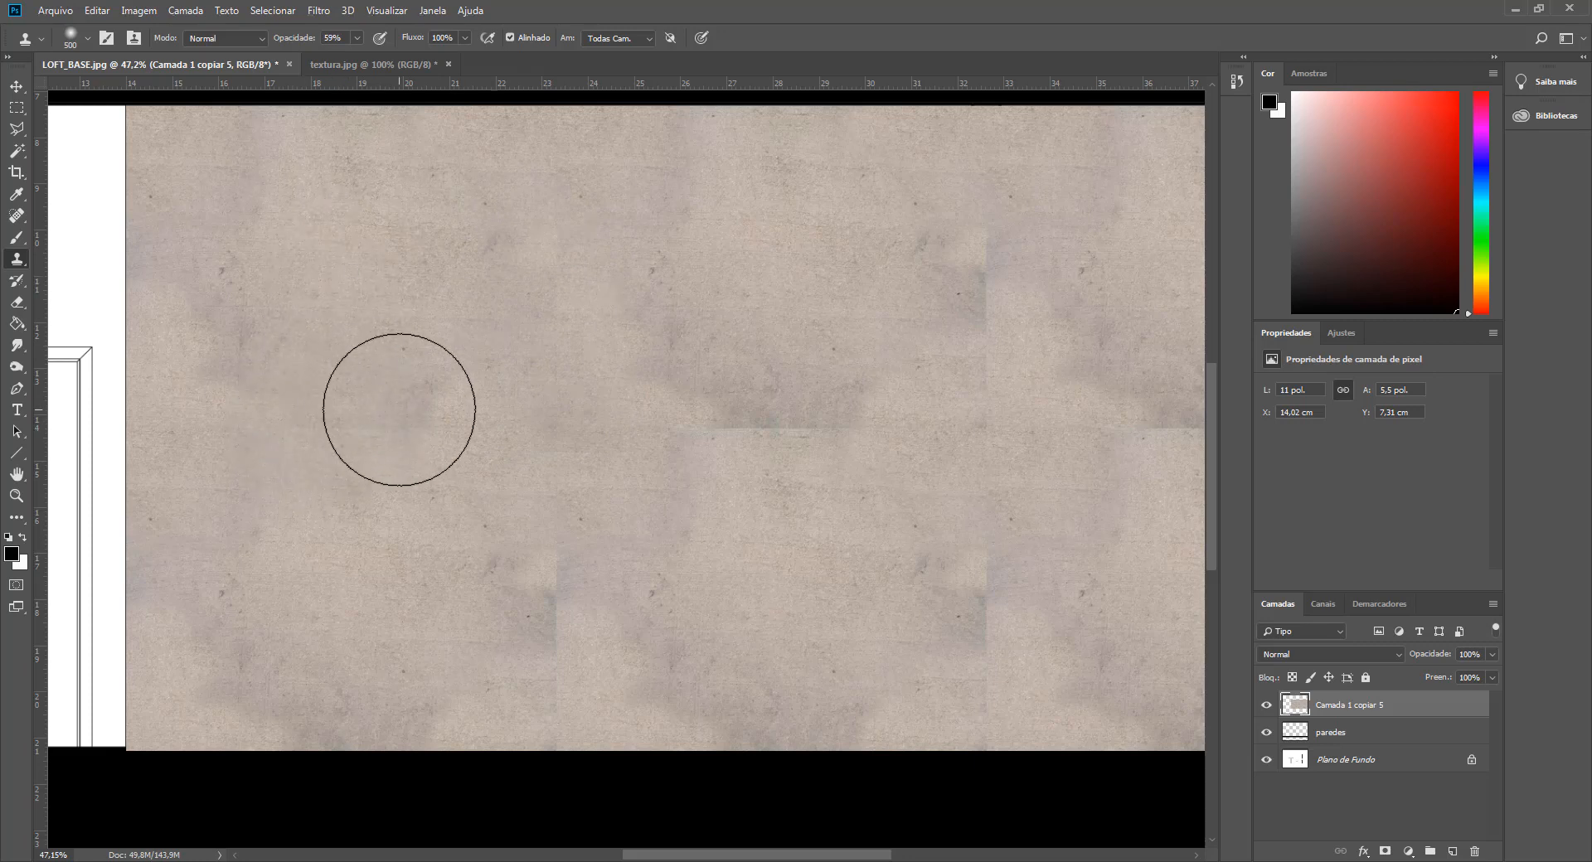
- Clone concrete over the horizontal seam below the middle upper tile, undoing the stray stroke that copies black onto the wall
scroll(388, 405, down, 2)
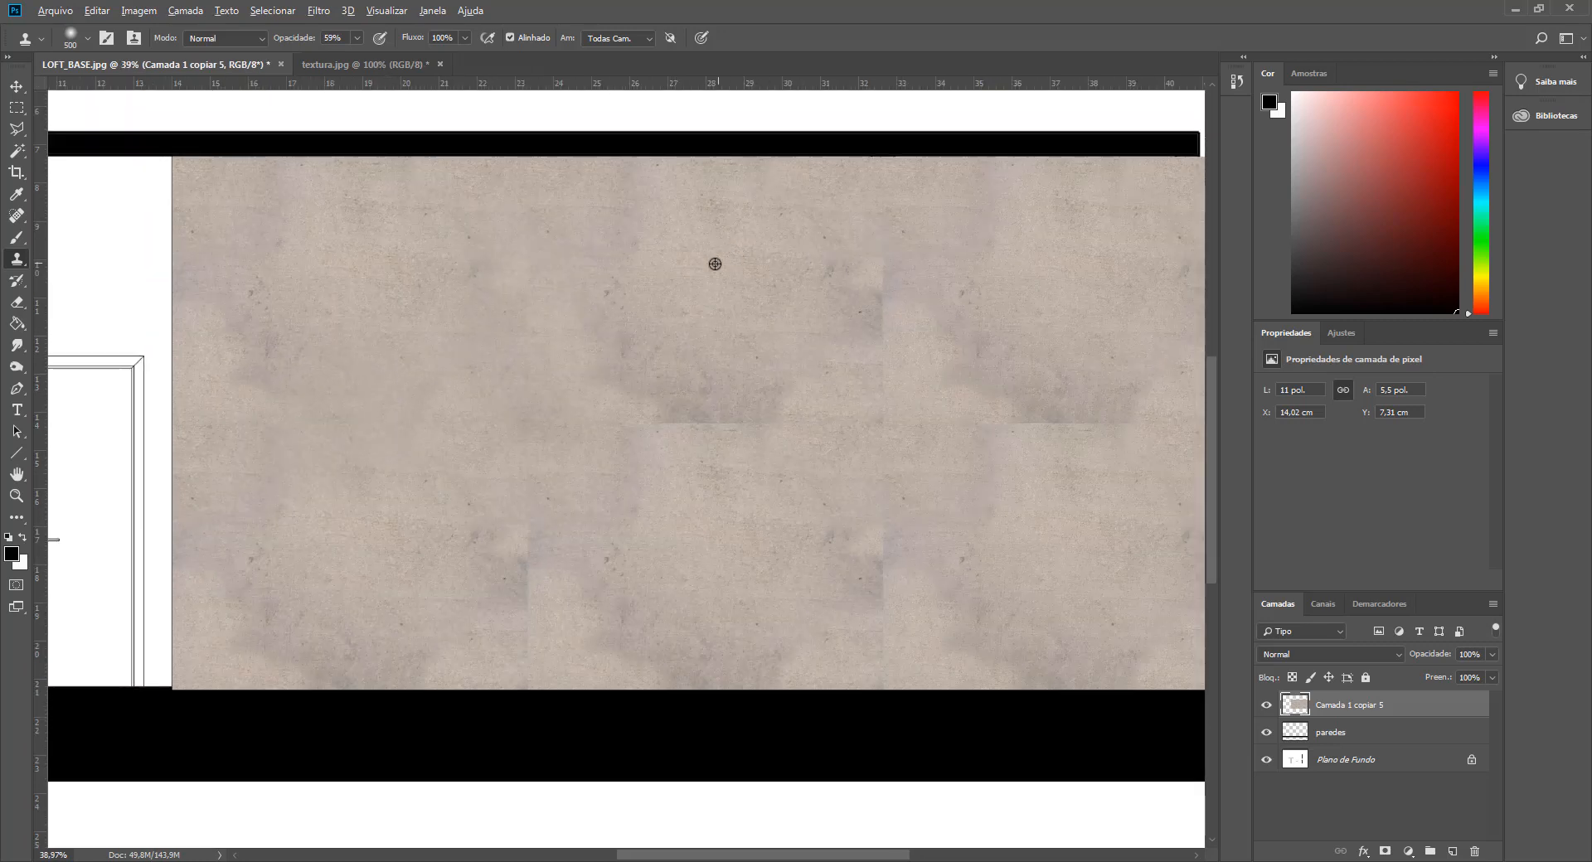
click(750, 269)
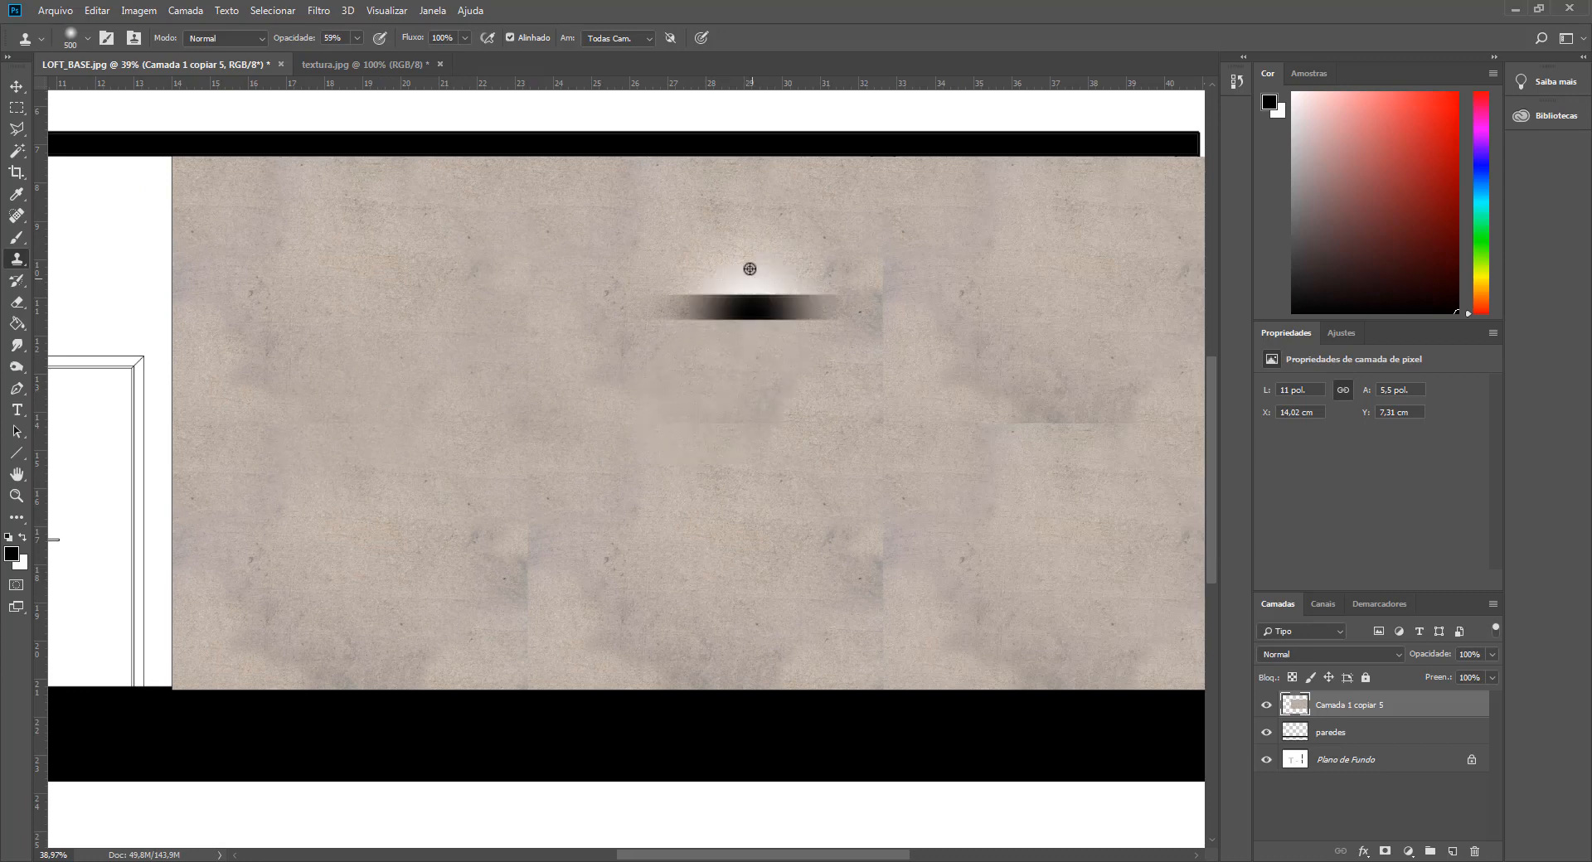
key(ctrl+z)
scroll(568, 419, down, 2)
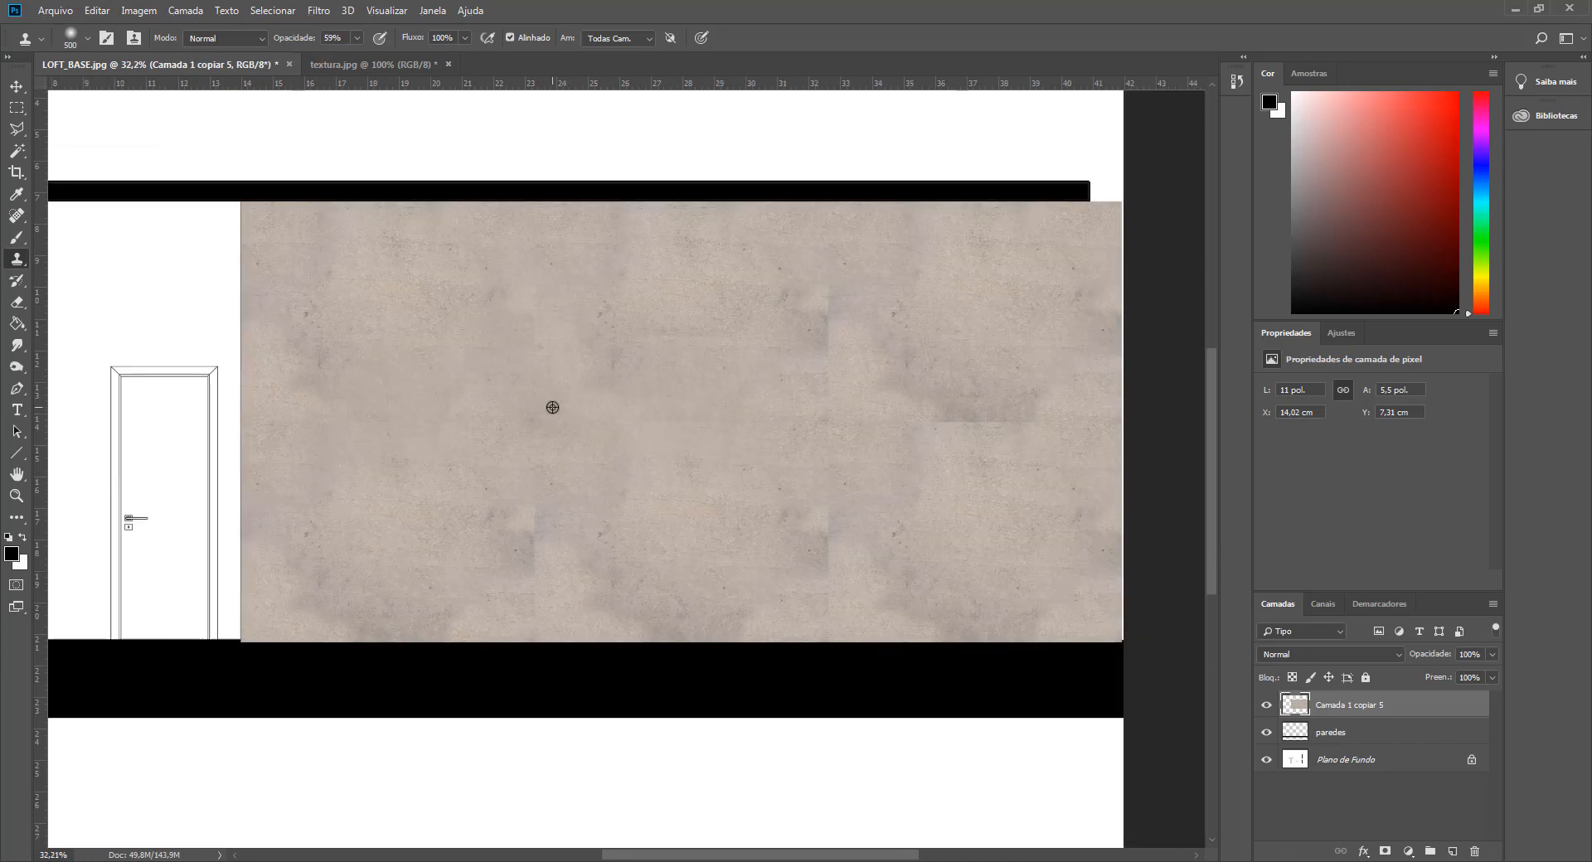
scroll(662, 422, down, 1)
scroll(866, 438, up, 2)
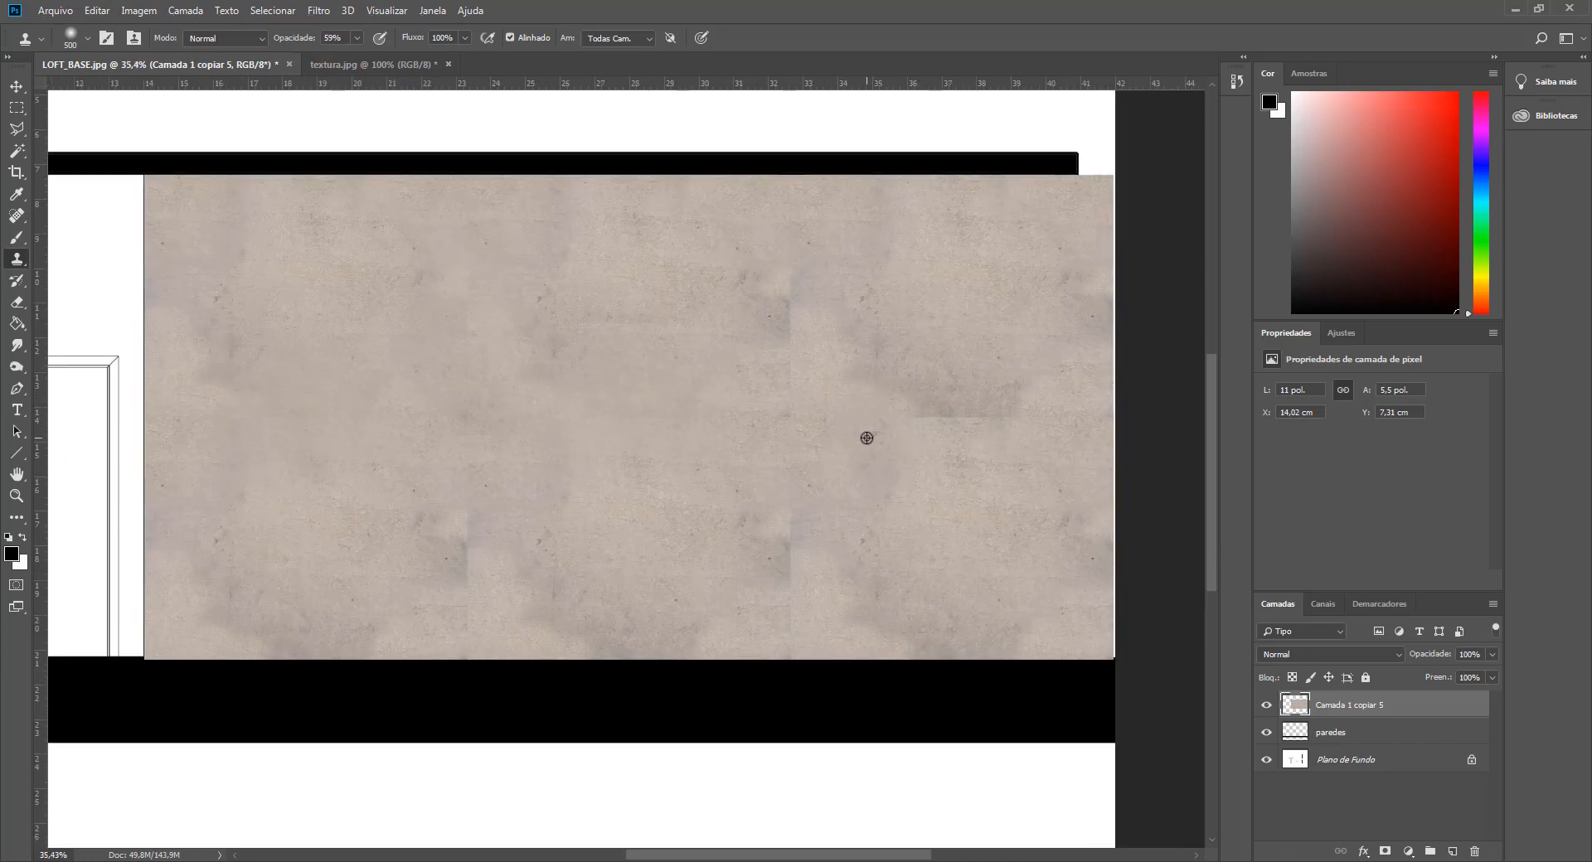
- Heal the vertical seam between the middle and last tiles and the mid-height joint beside it using the content-aware Spot Healing Brush at size 200
click(17, 217)
mouse_move(790, 246)
mouse_down()
mouse_move(789, 386)
mouse_move(844, 409)
mouse_move(1015, 409)
mouse_move(835, 417)
mouse_move(799, 465)
mouse_move(792, 565)
mouse_move(826, 406)
mouse_move(780, 389)
mouse_up()
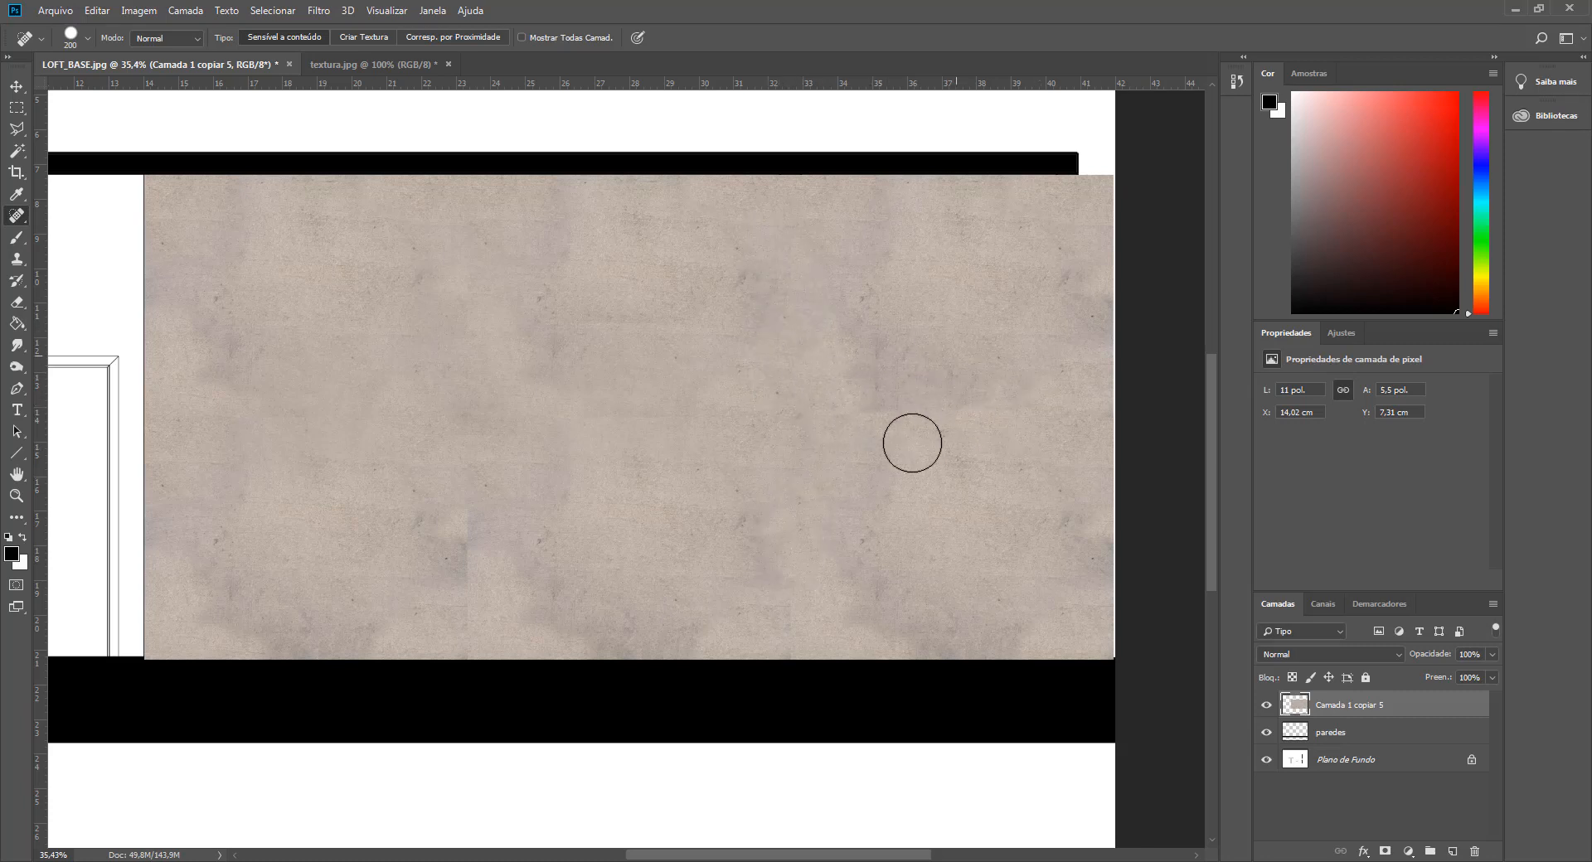
drag(891, 407, 581, 412)
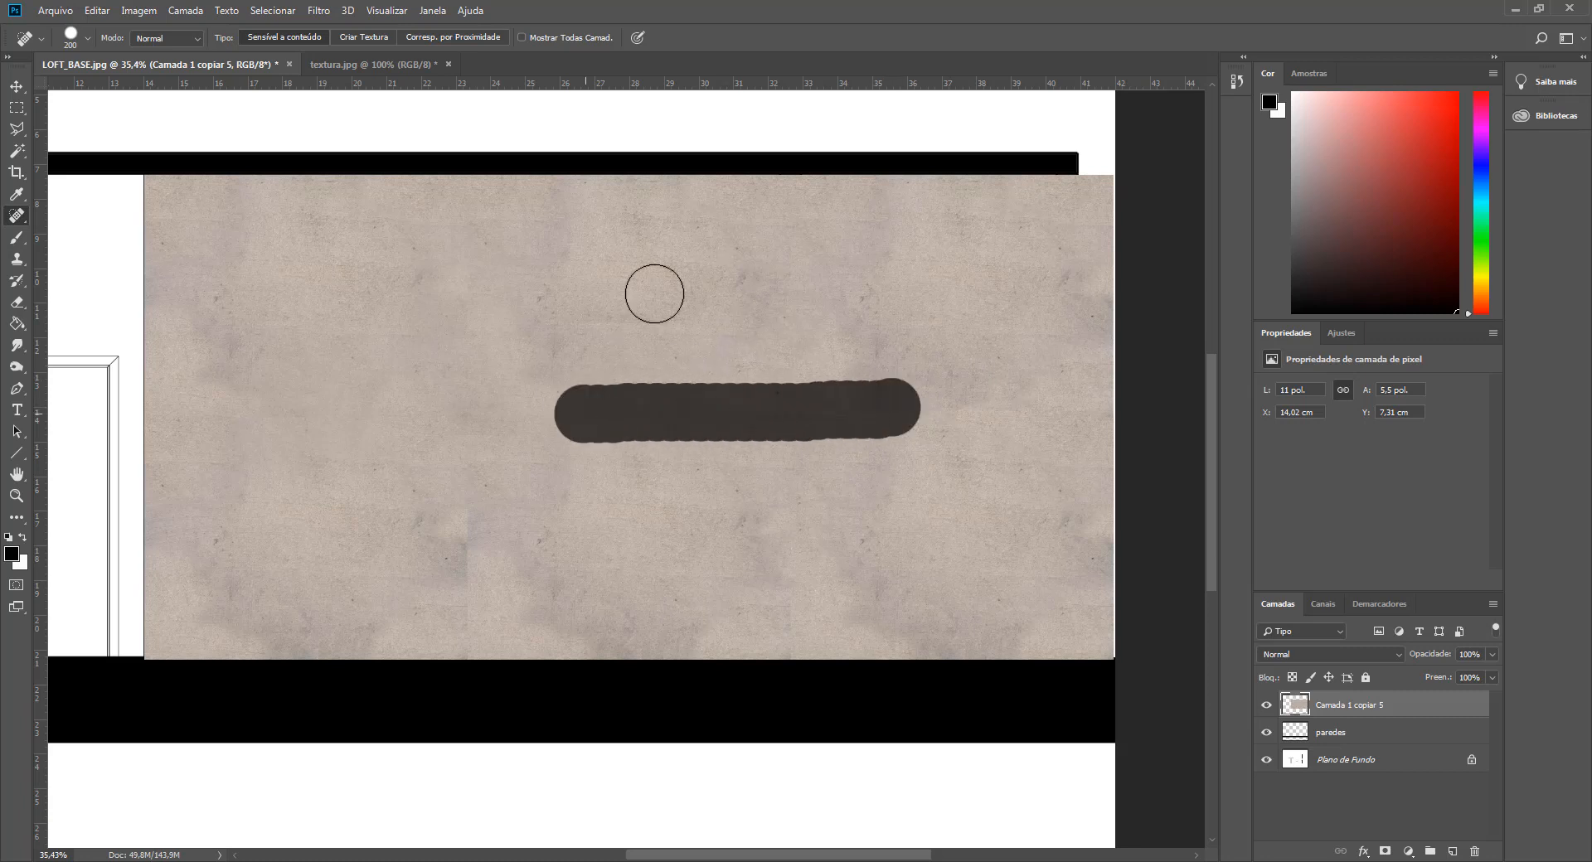
scroll(639, 398, down, 2)
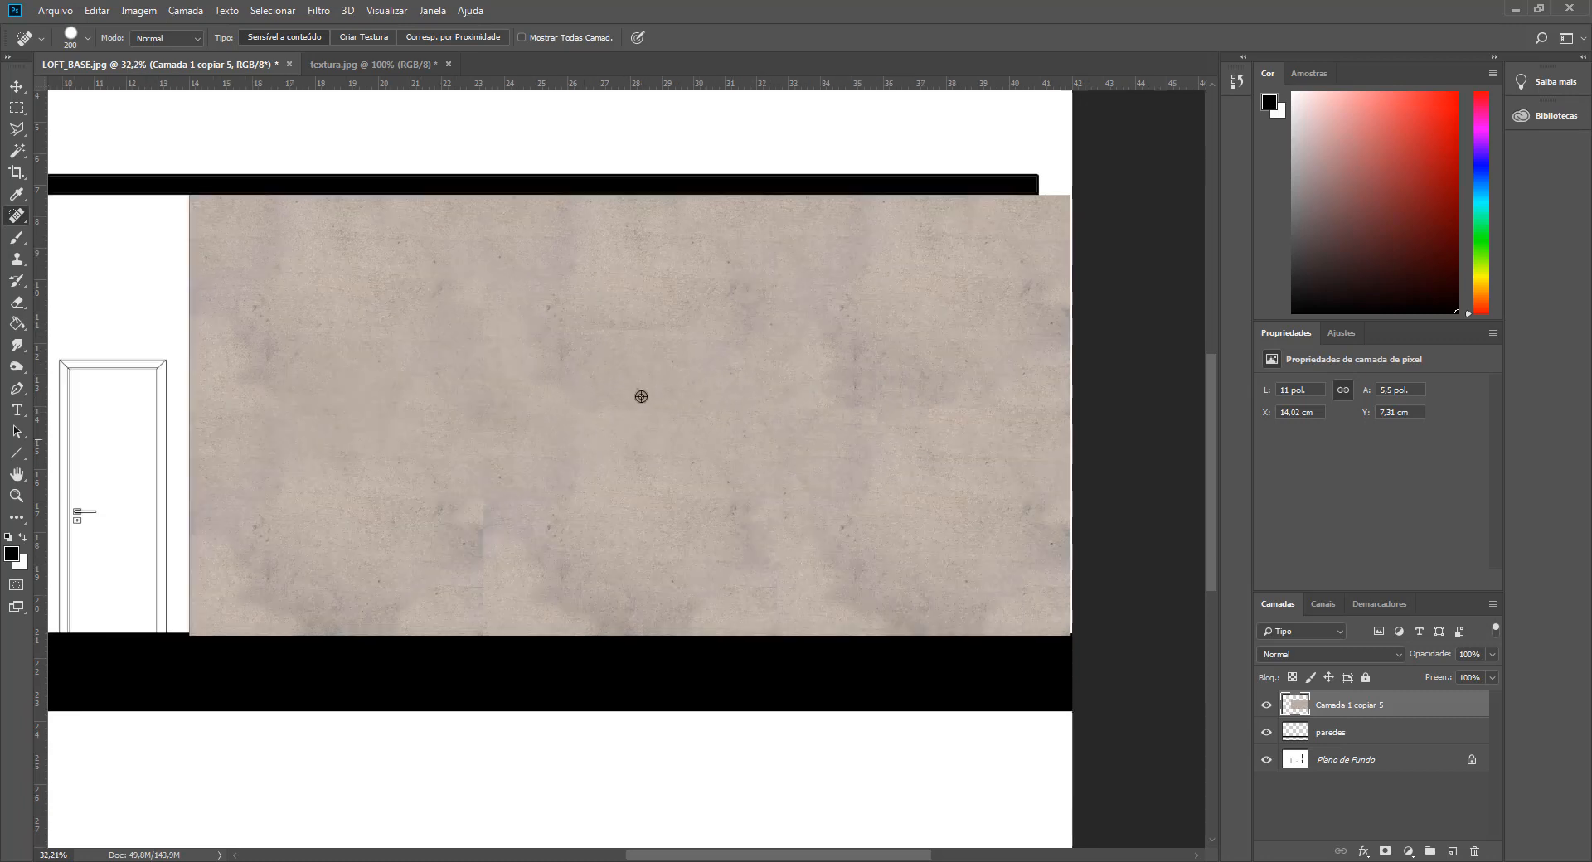
- Heal the horizontal joint across the first tile column and the vertical seam between the first and middle lower tiles
scroll(660, 467, up, 2)
drag(415, 467, 207, 444)
drag(456, 452, 456, 618)
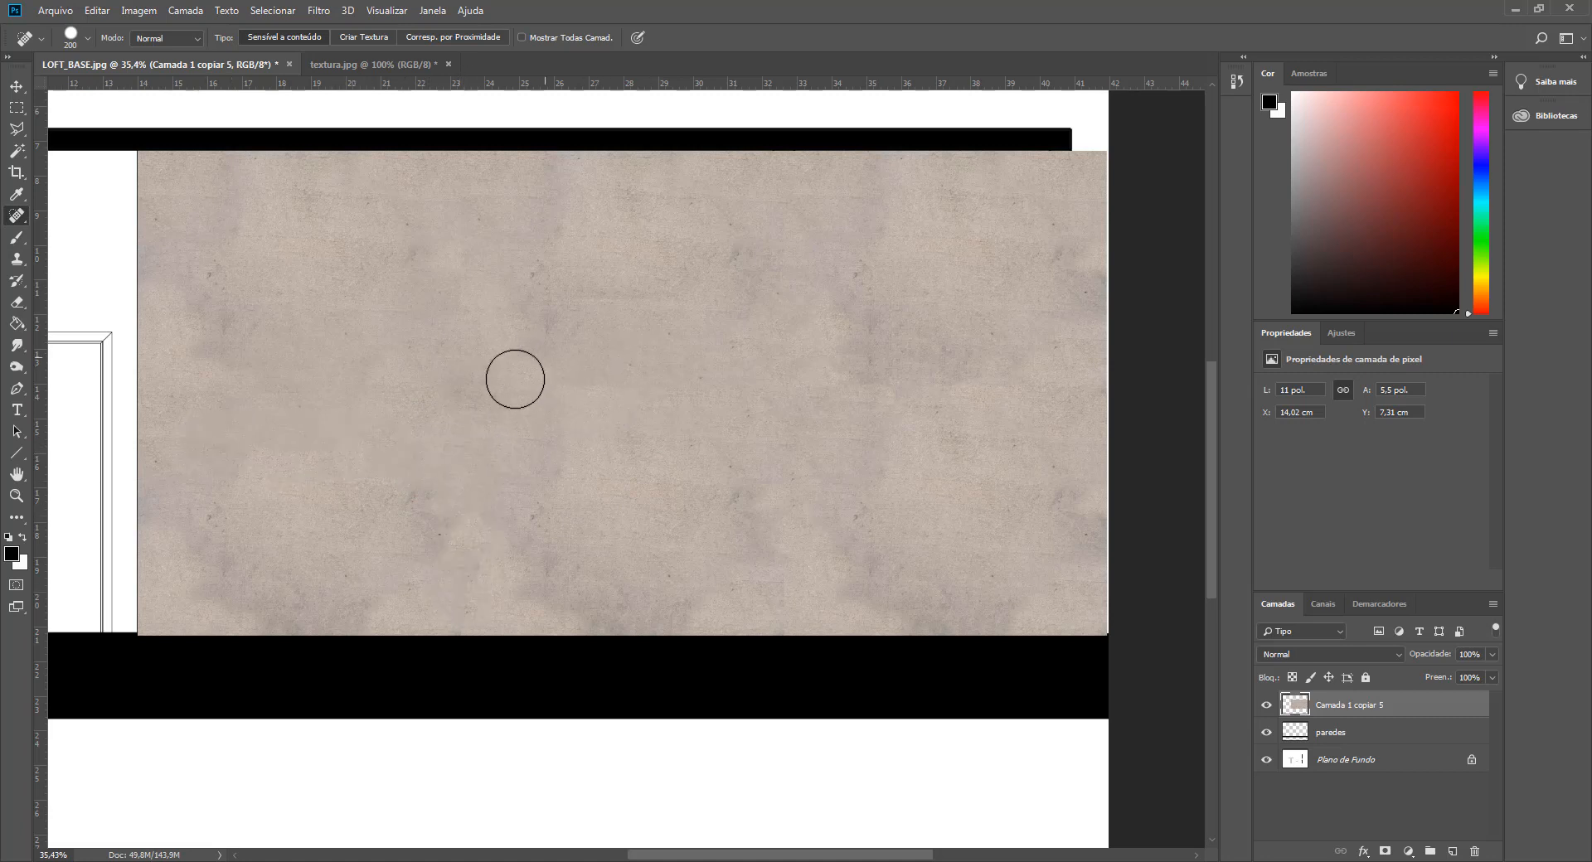
scroll(585, 411, down, 1)
scroll(533, 379, down, 1)
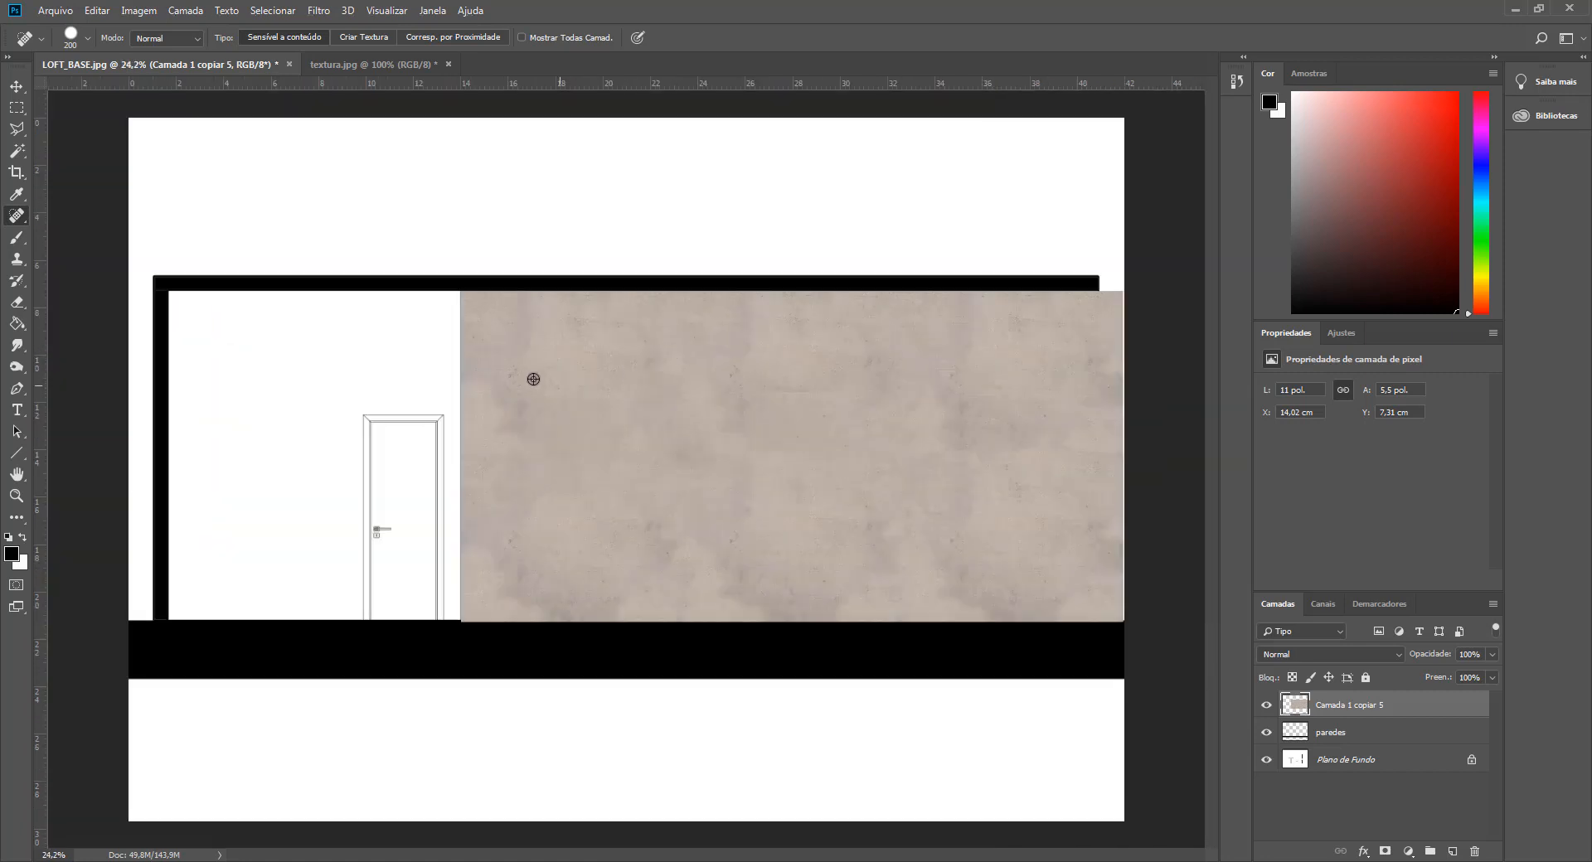
scroll(1141, 502, up, 1)
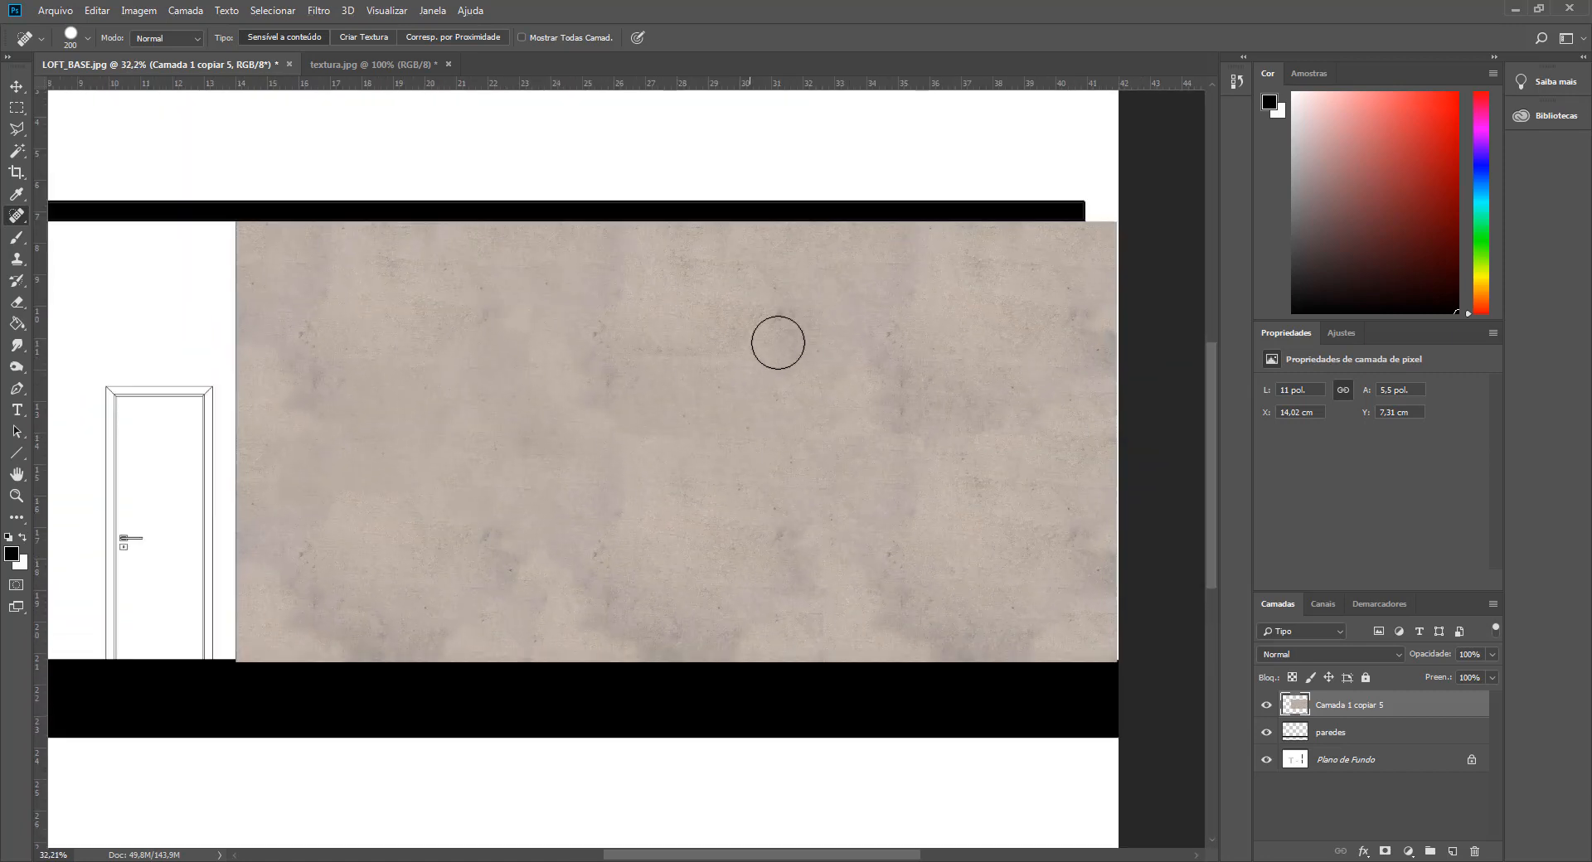